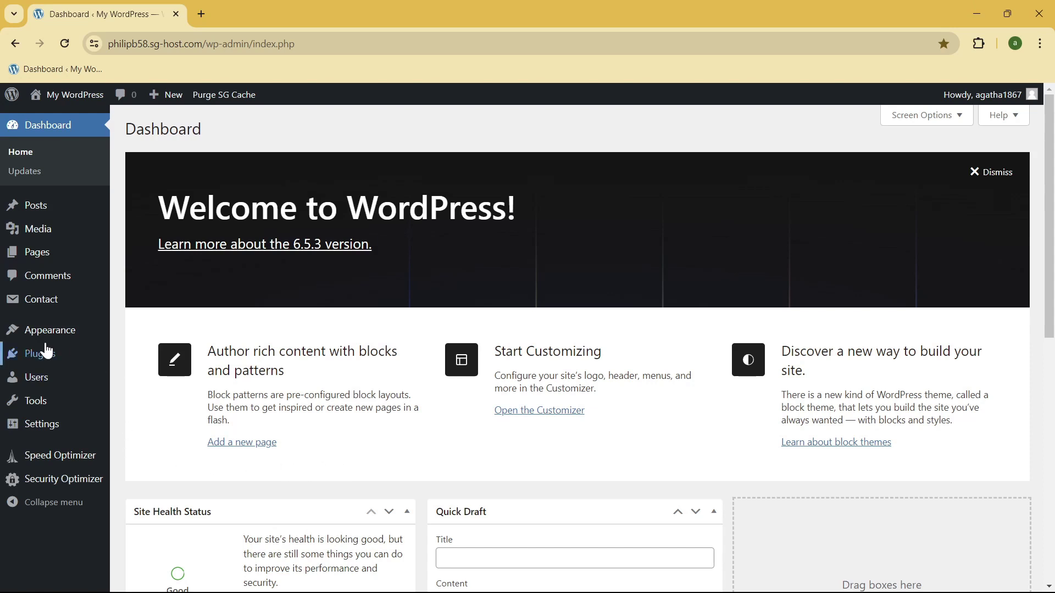
- Search the plugins available to add for "ultimate addons for contact form 7"
mouse_move(22, 360)
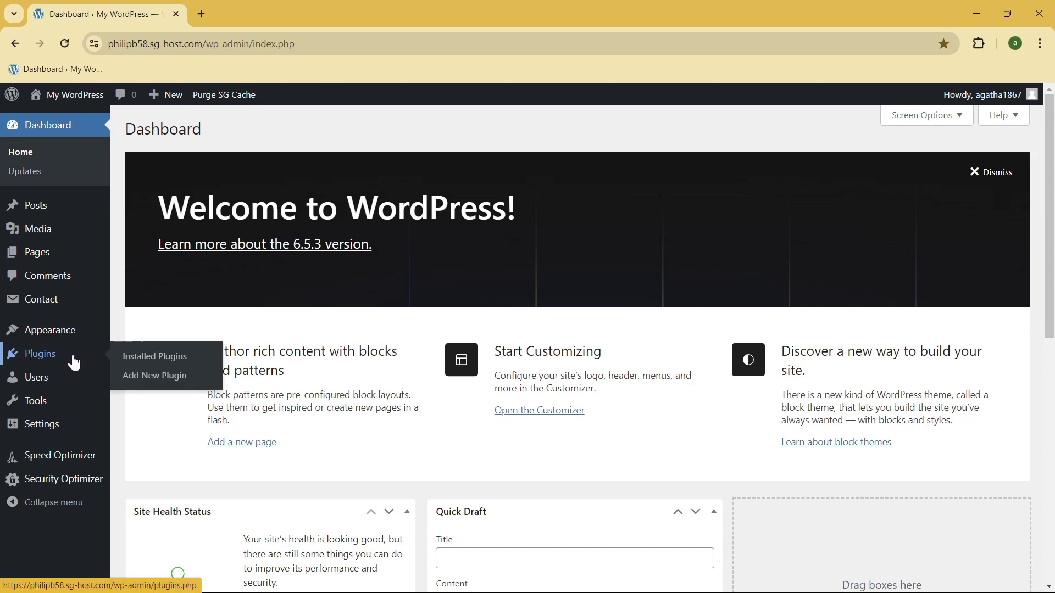
left_click(141, 385)
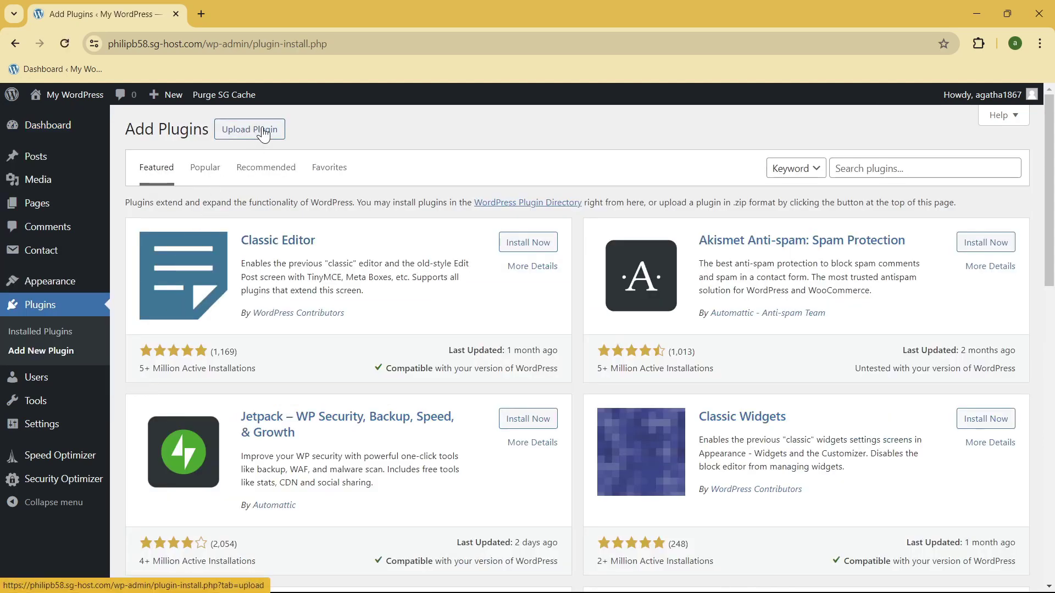
left_click(265, 133)
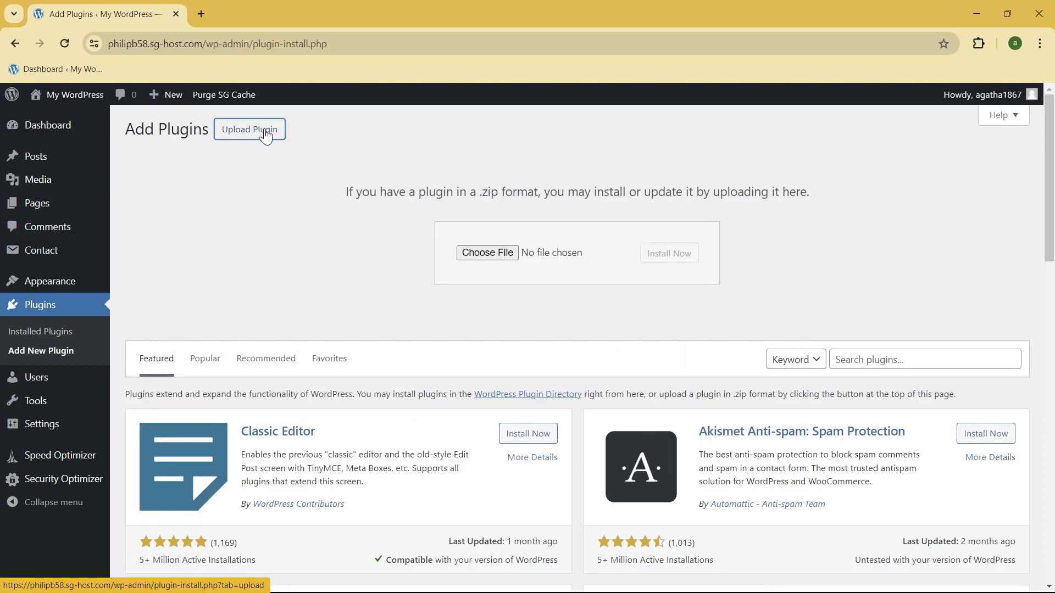
scroll(911, 313, "down", 1)
left_click(912, 290)
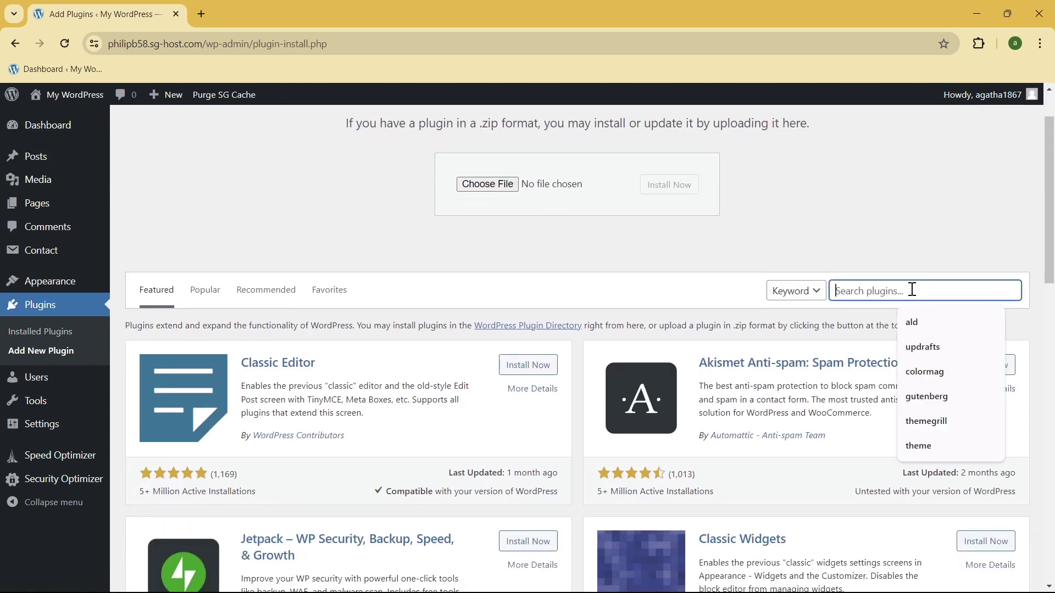
type("ult")
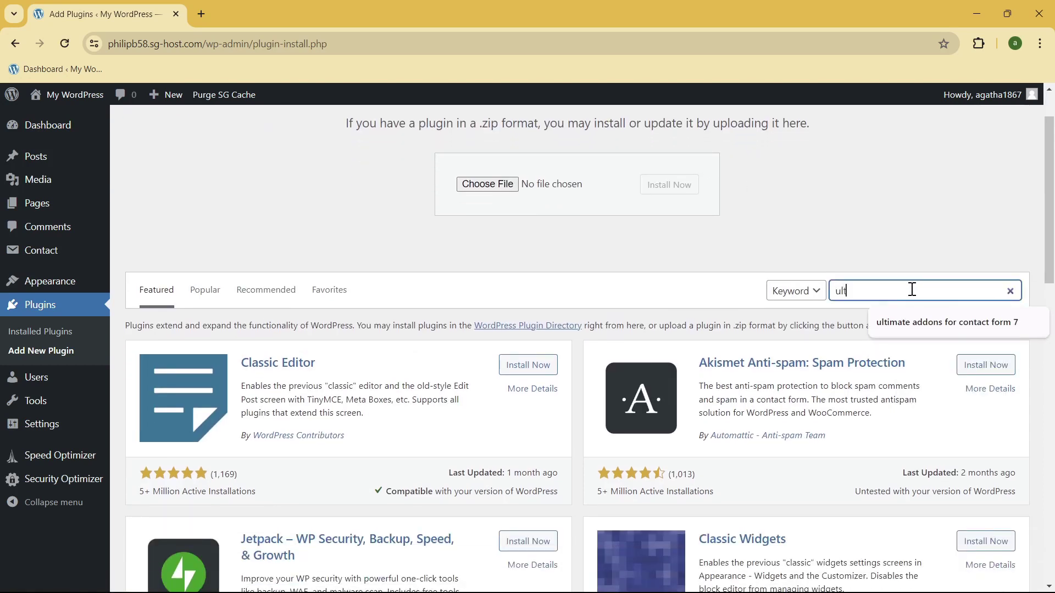
type("i")
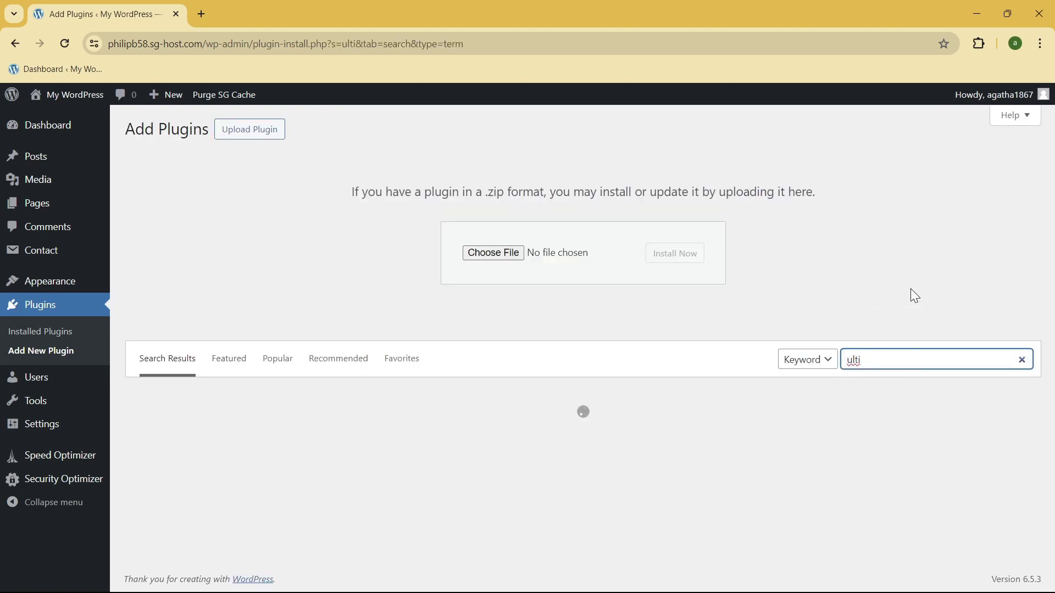
type("mate ad")
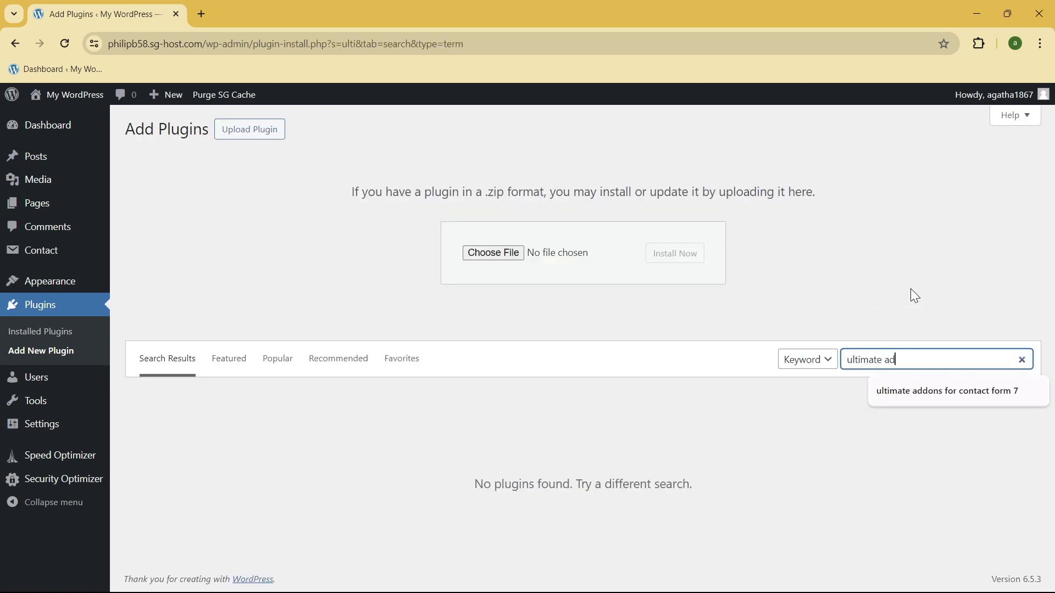
type("dons for contact")
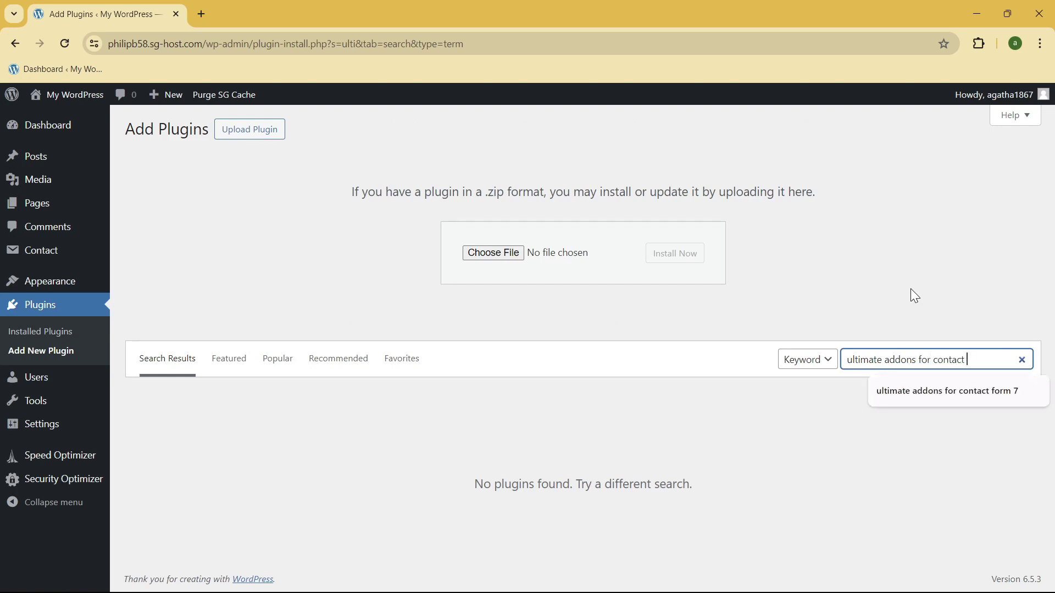
type(" form 7")
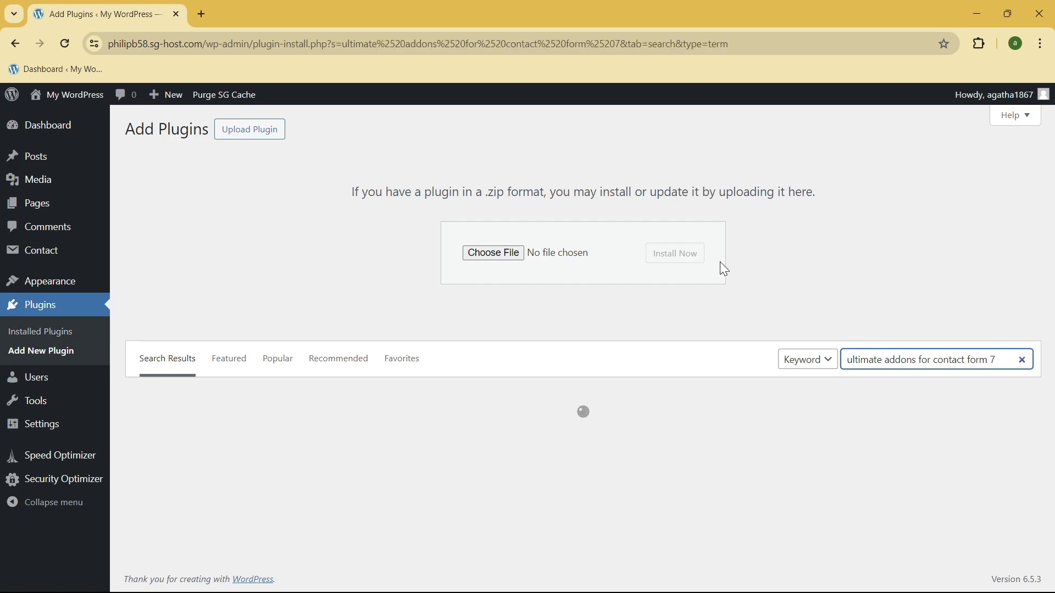
- Install and activate the Ultimate Addons for Contact Form 7 plugin, and reload the page
scroll(433, 274, "down", 1)
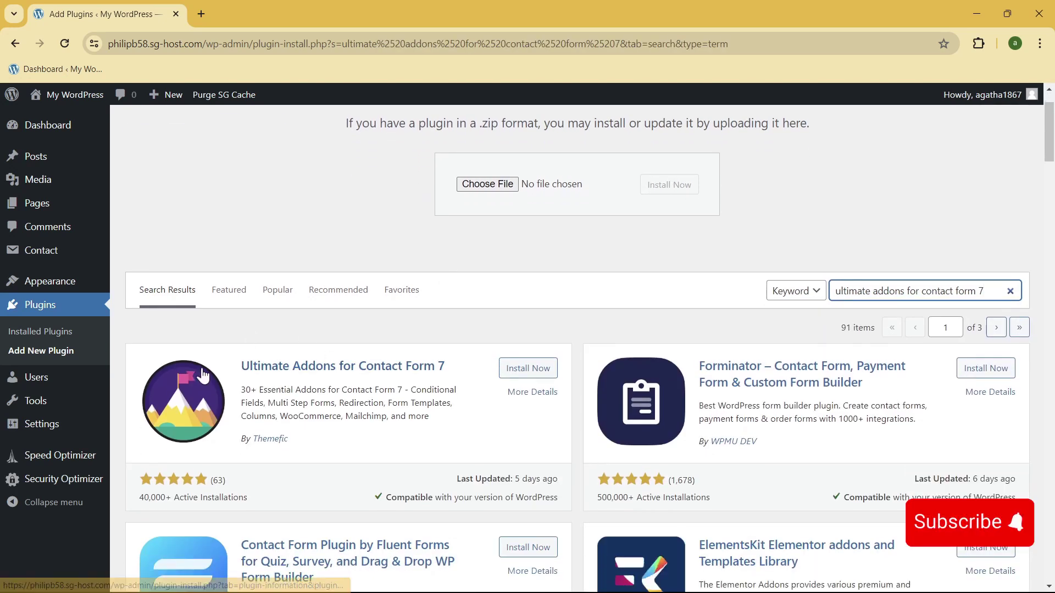
left_click(518, 373)
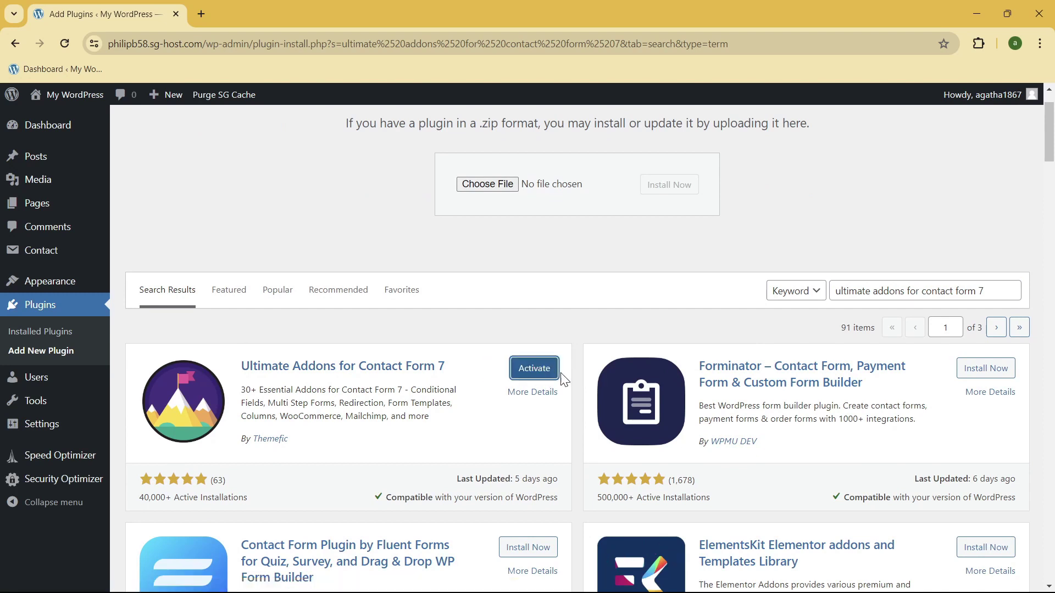
left_click(535, 369)
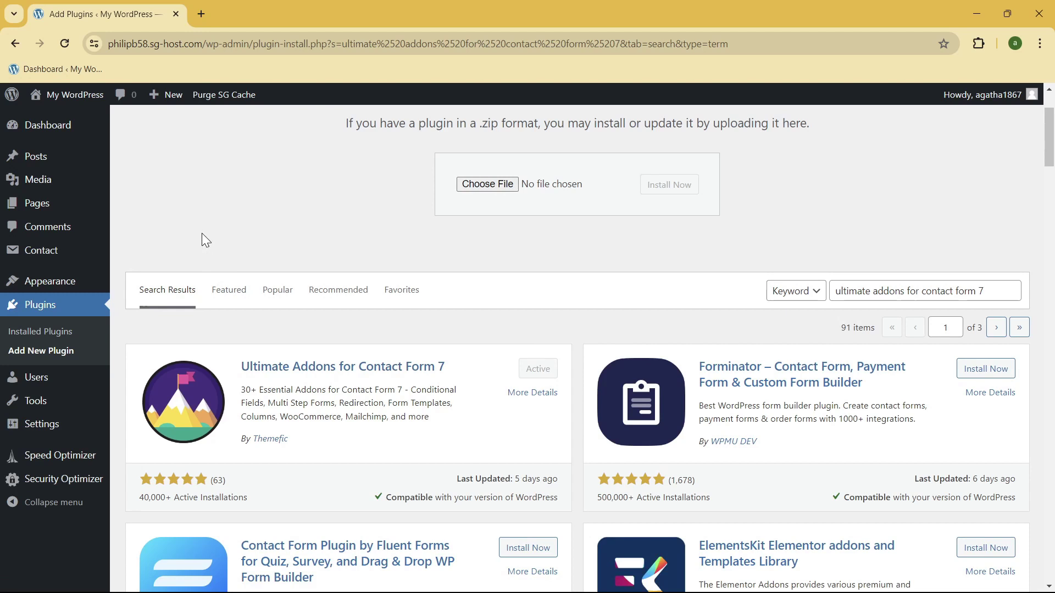
left_click(65, 45)
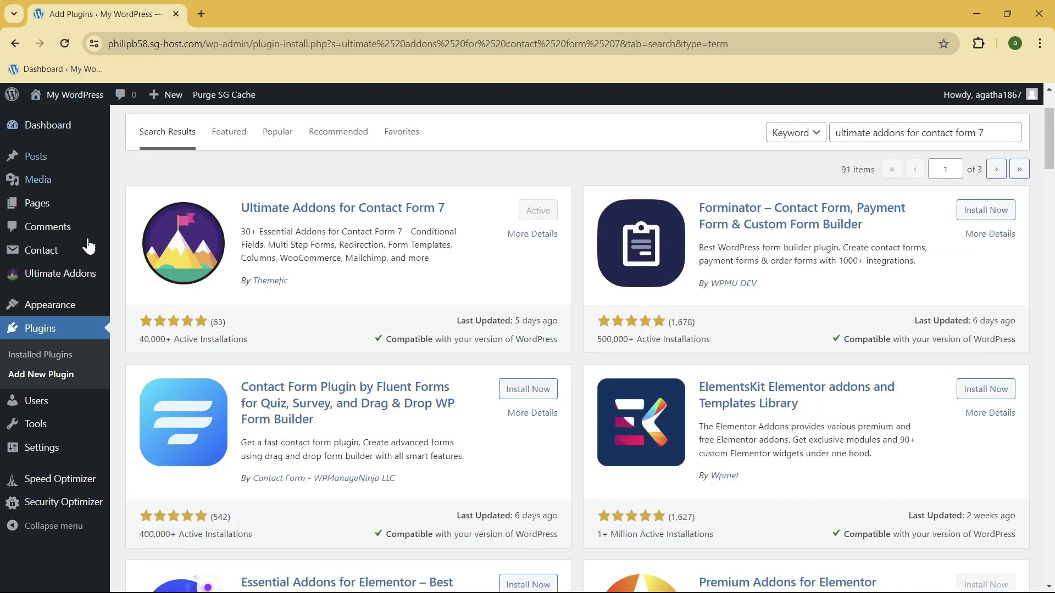
- Enable the free Form Styler (Single) add-on in the Ultimate Addons settings
mouse_move(85, 284)
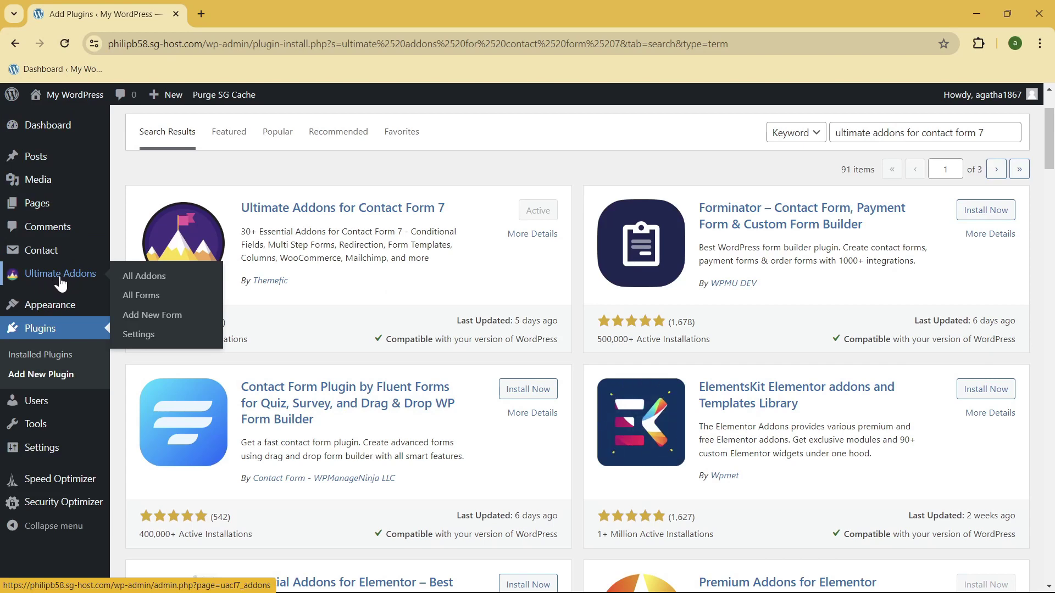
left_click(69, 281)
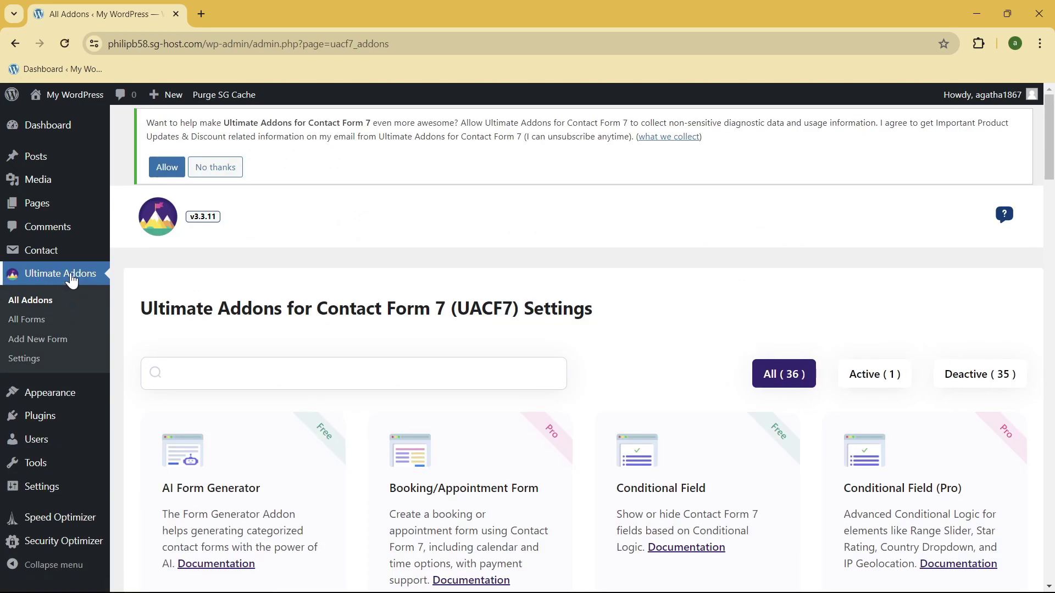
scroll(330, 275, "down", 1)
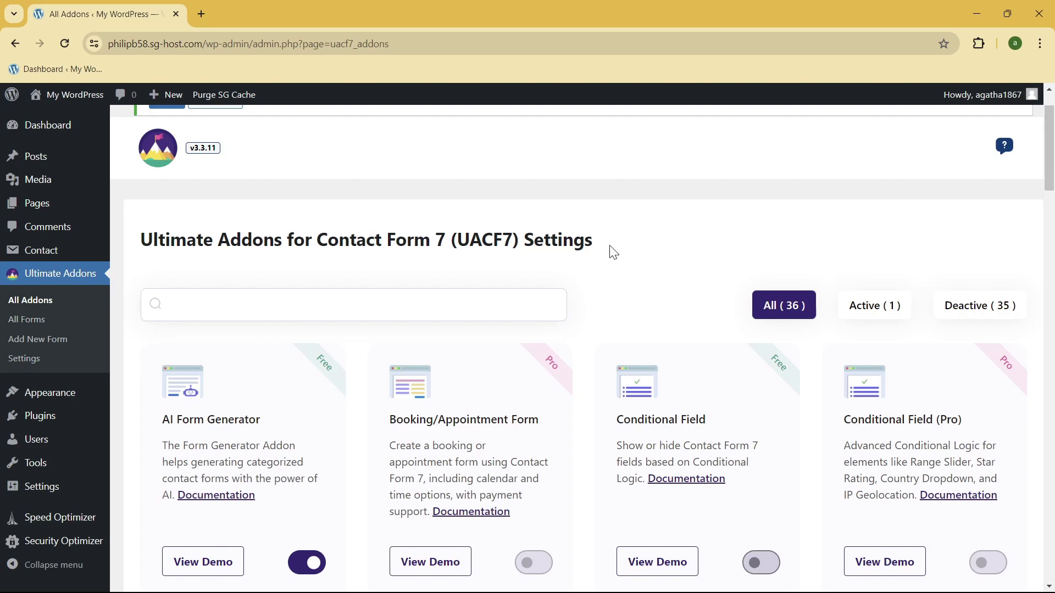
scroll(588, 255, "down", 6)
scroll(578, 255, "down", 8)
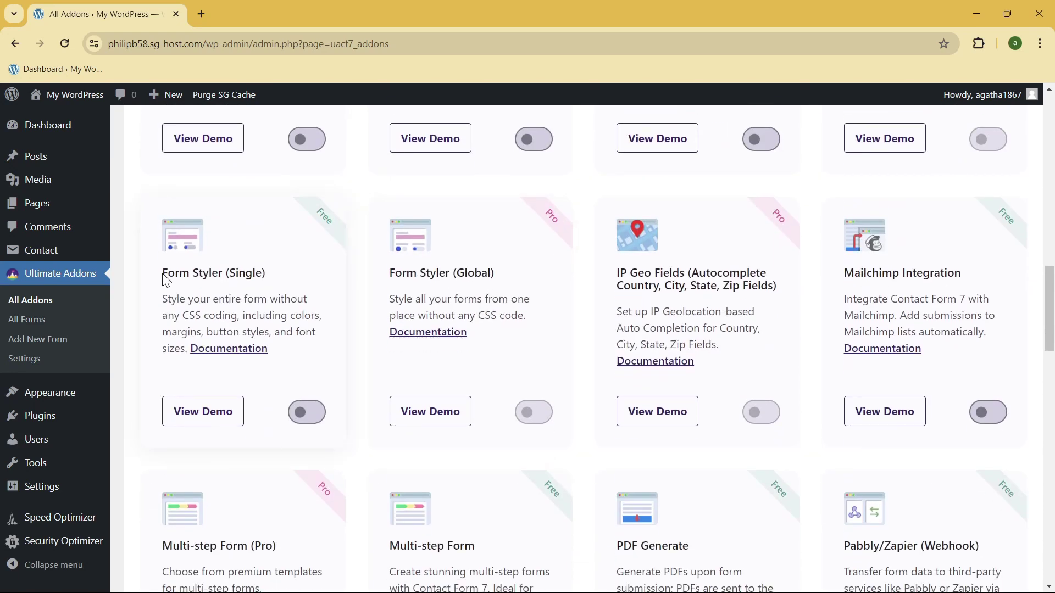
left_click(307, 418)
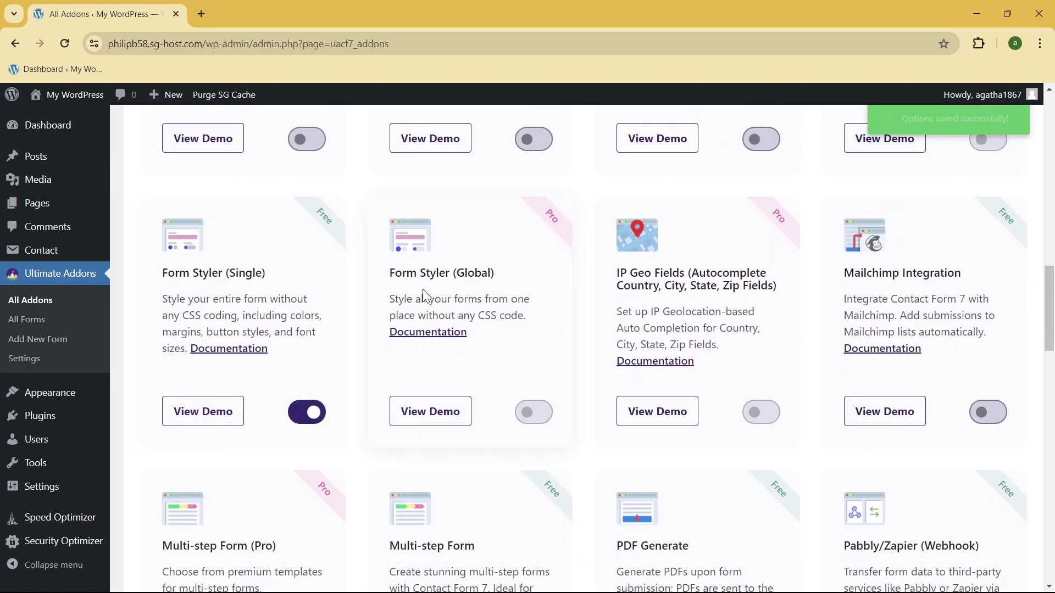
- Try to enable the Form Styler (Global) add-on and close the external page it opens
left_click(536, 413)
left_click(144, 12)
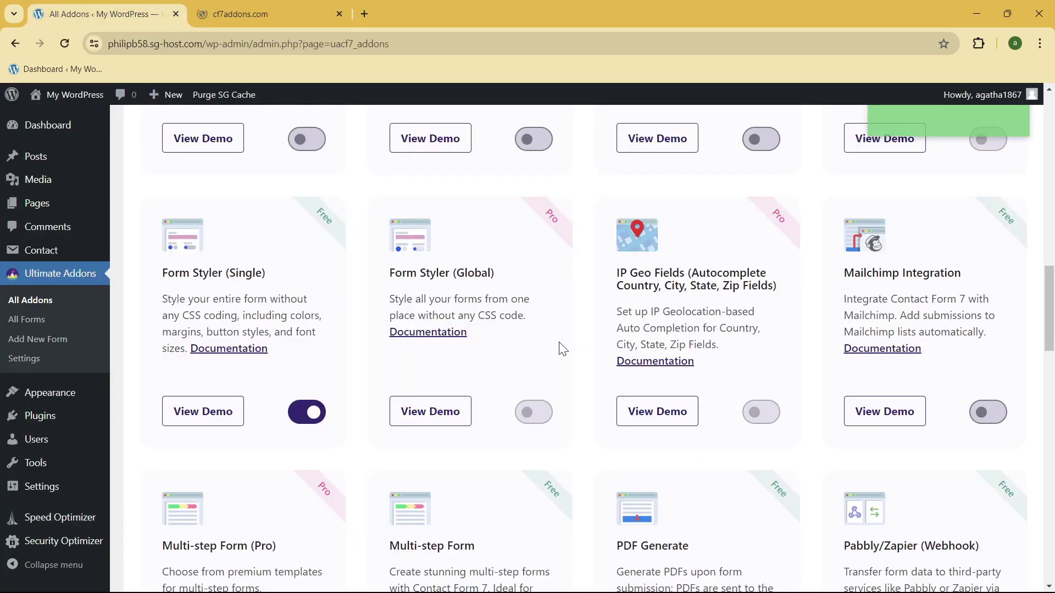
left_click(339, 14)
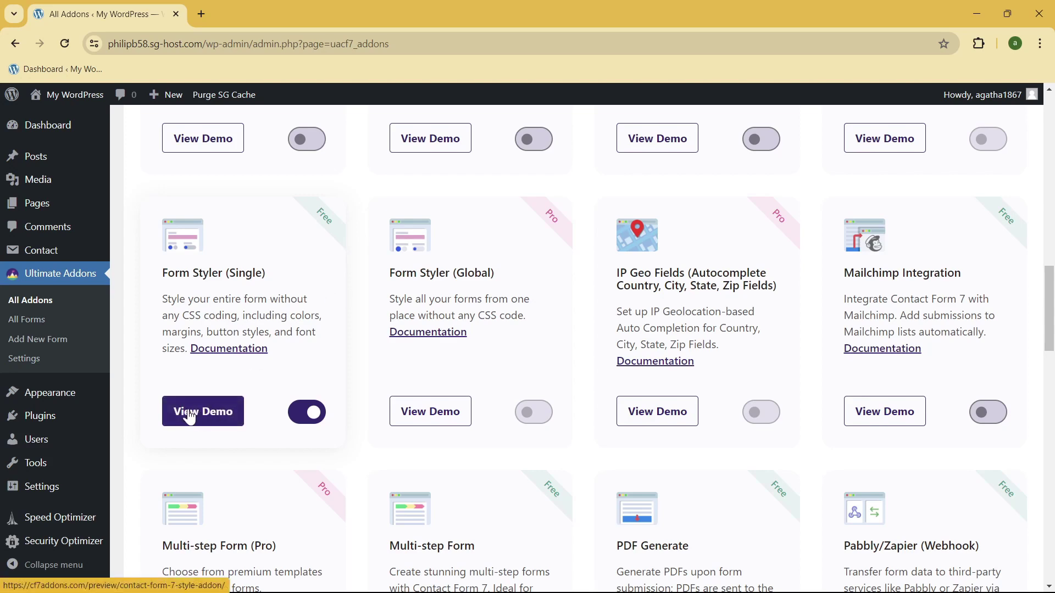
- Allow Ultimate Addons for Contact Form 7 to collect diagnostic data and usage information
scroll(312, 391, "up", 10)
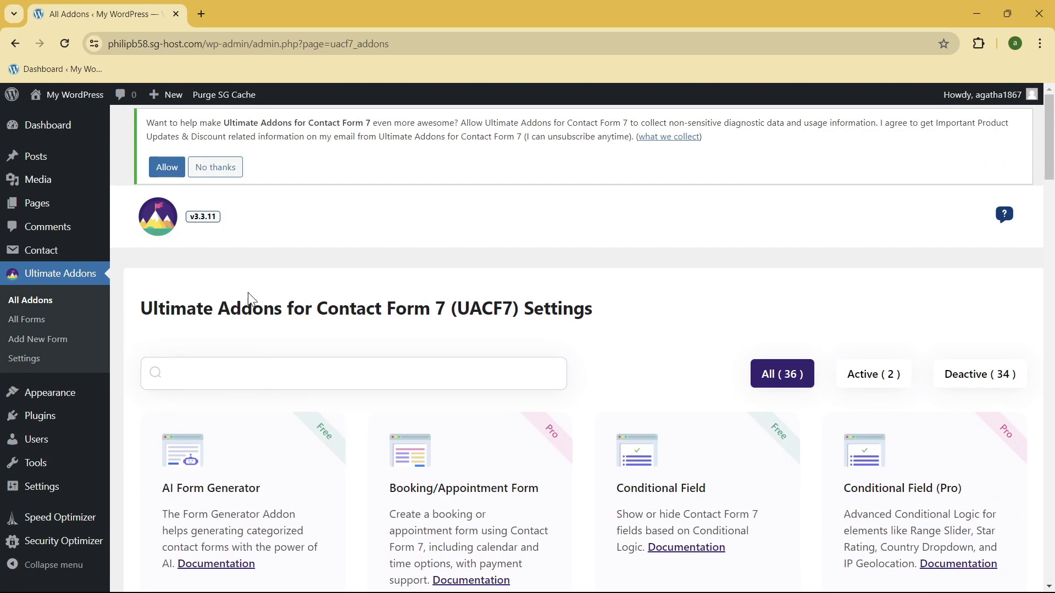
left_click(176, 174)
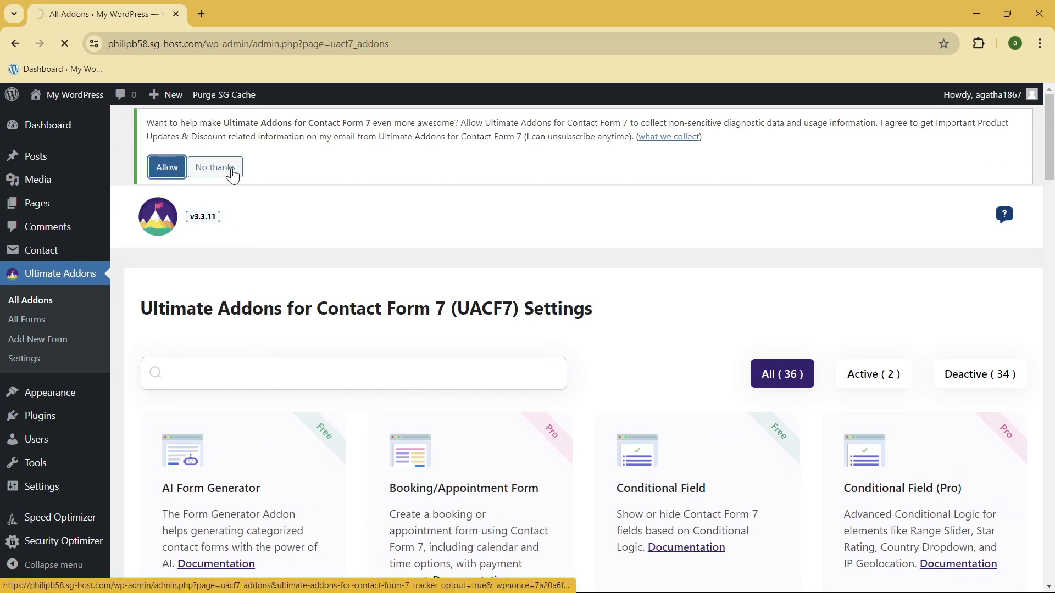
scroll(278, 254, "down", 10)
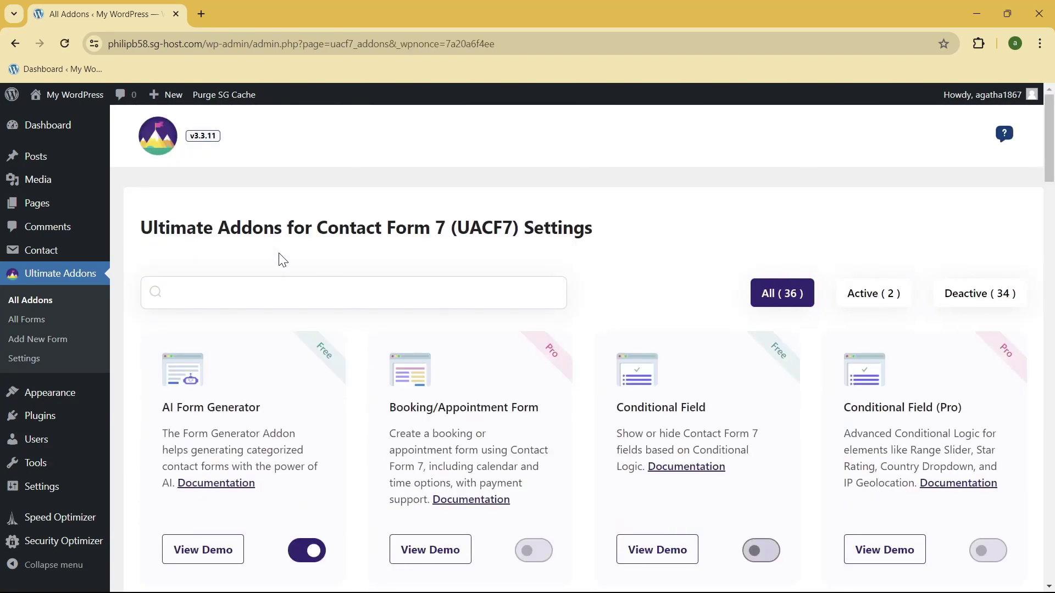
scroll(278, 277, "down", 10)
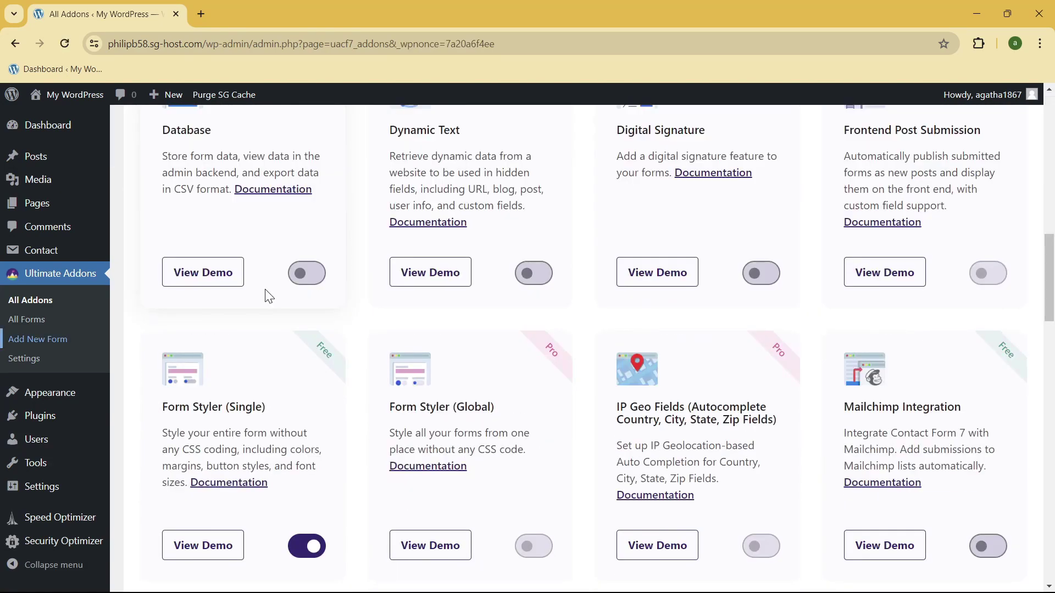
- Create a new contact form from the default template without a title and save it
left_click(32, 340)
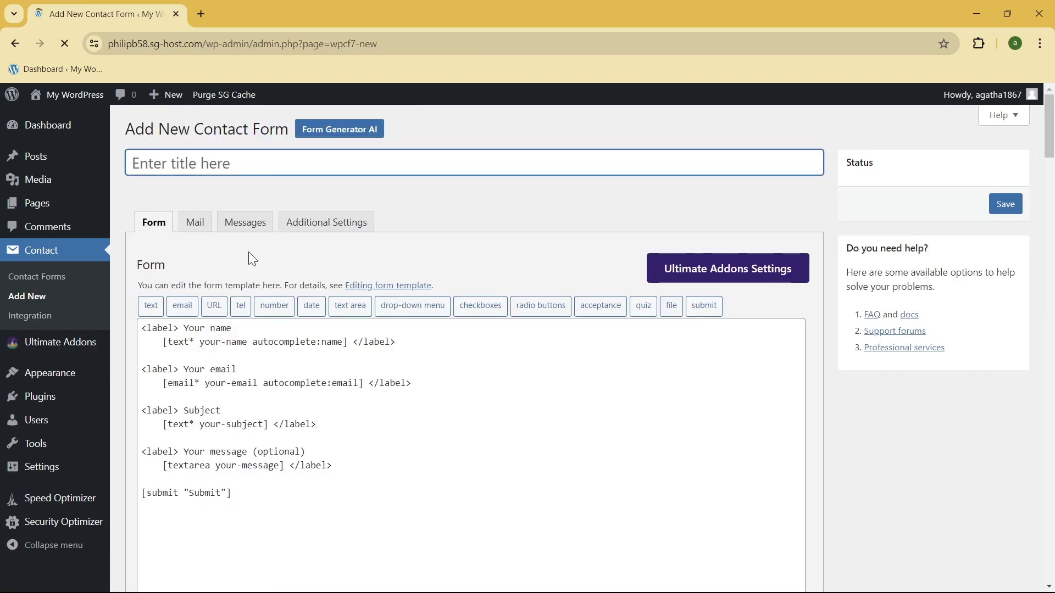
left_click(513, 395)
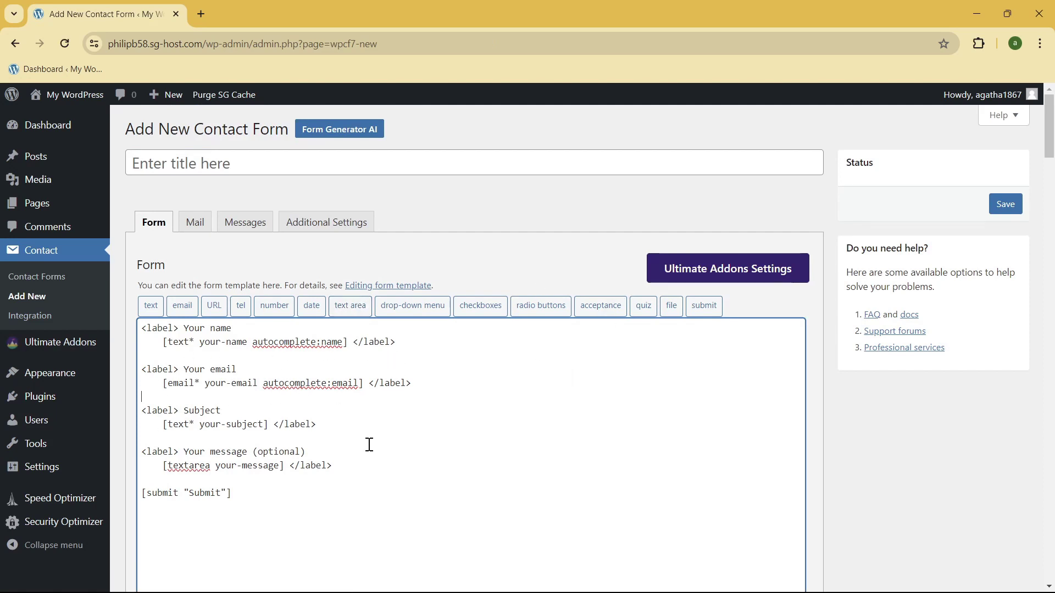
scroll(369, 445, "down", 1)
scroll(1000, 166, "up", 1)
left_click(1005, 204)
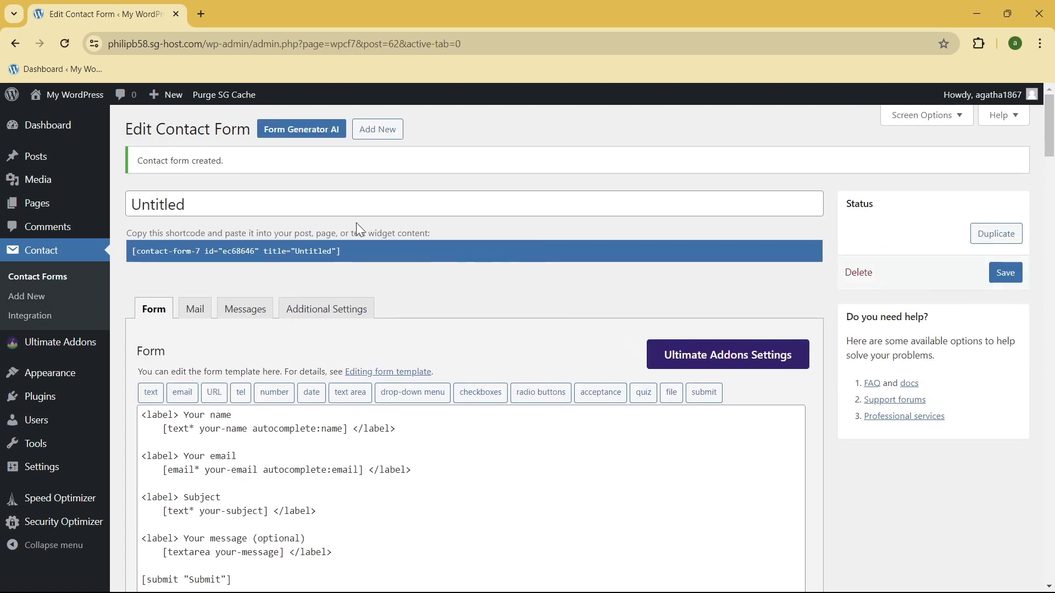
- Copy the saved contact form's shortcode and look over its Form Styler options
left_click(296, 251)
key("ctrl+c")
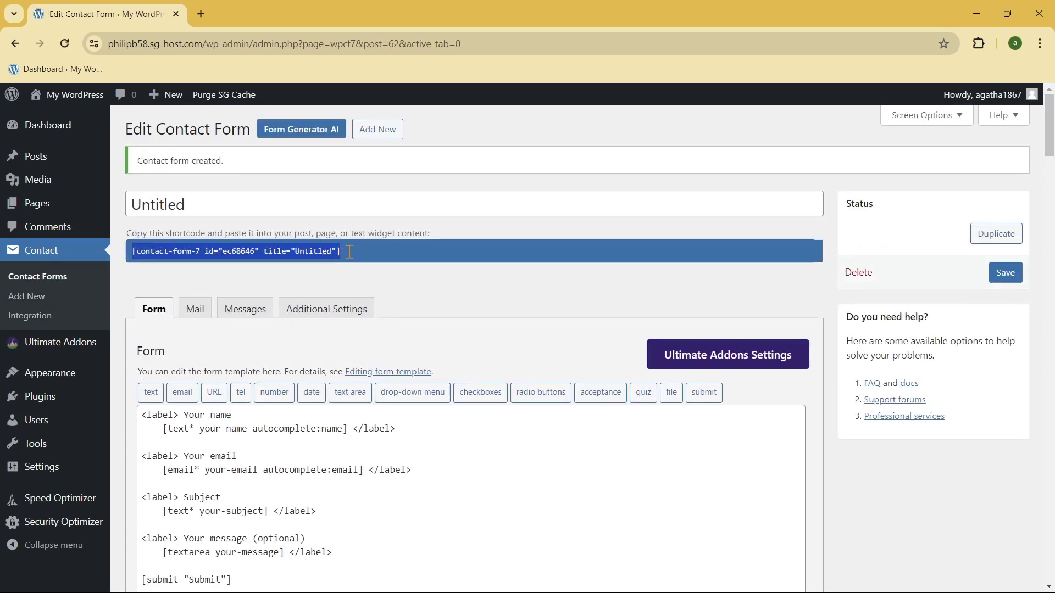
scroll(443, 301, "down", 13)
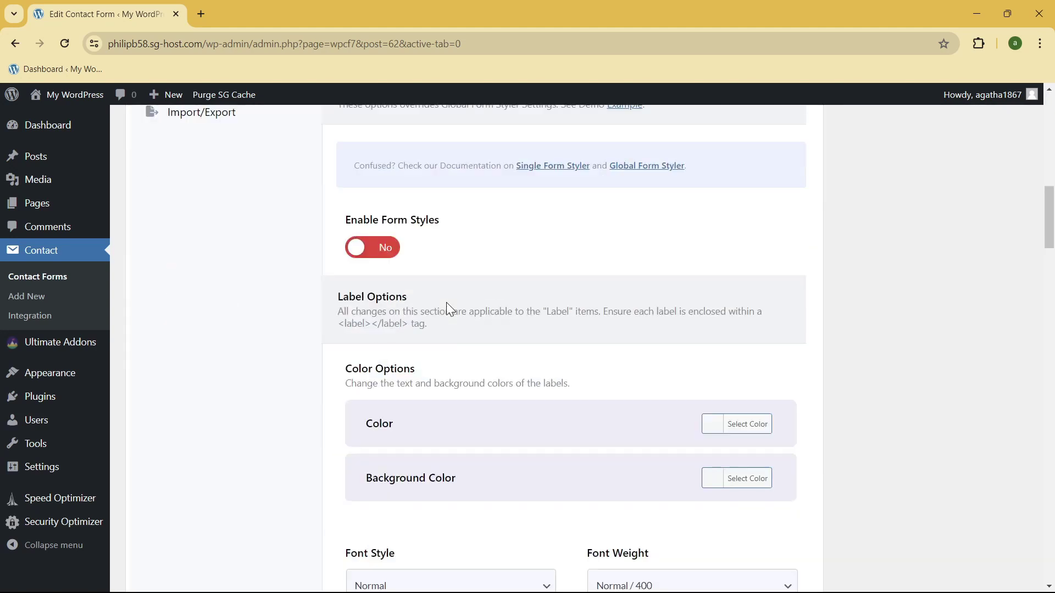
scroll(446, 302, "up", 6)
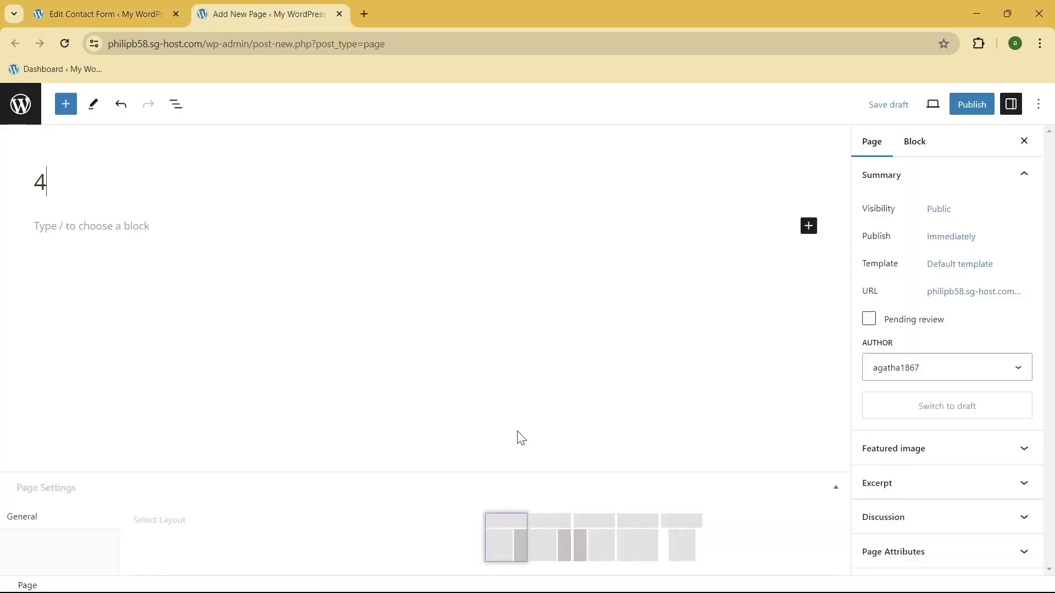
- Publish a new page titled "DEMO FORM" that contains the copied contact form shortcode
key("BackSpace")
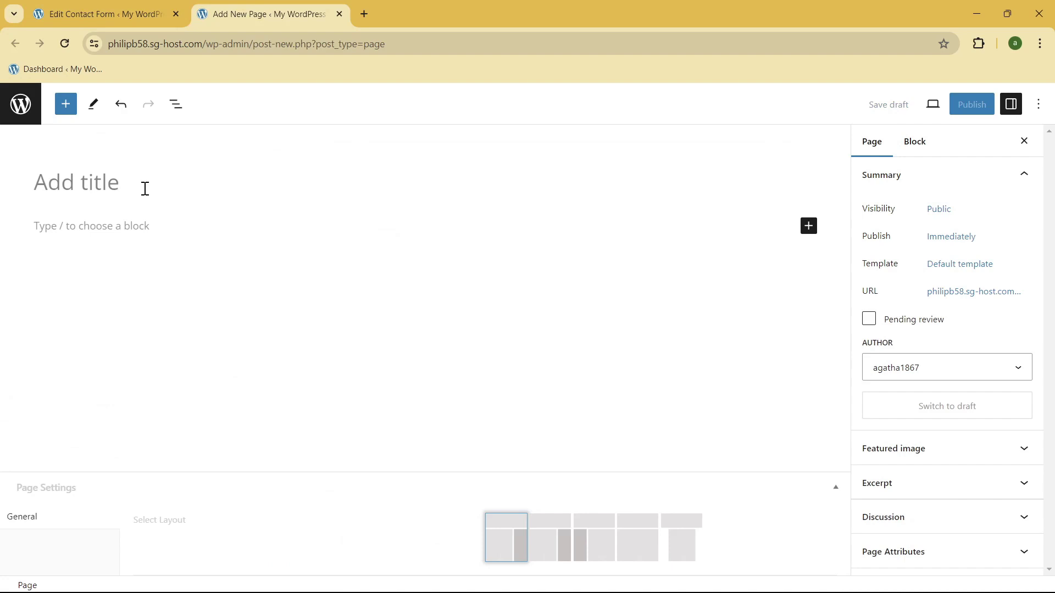
type("DEMO FORM")
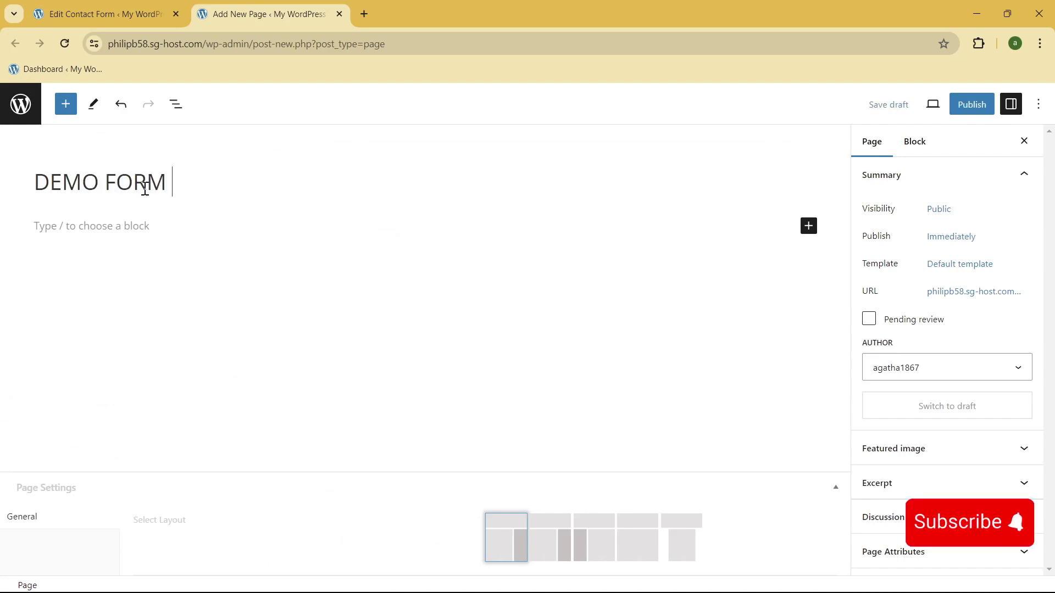
left_click(135, 226)
key("ctrl+v")
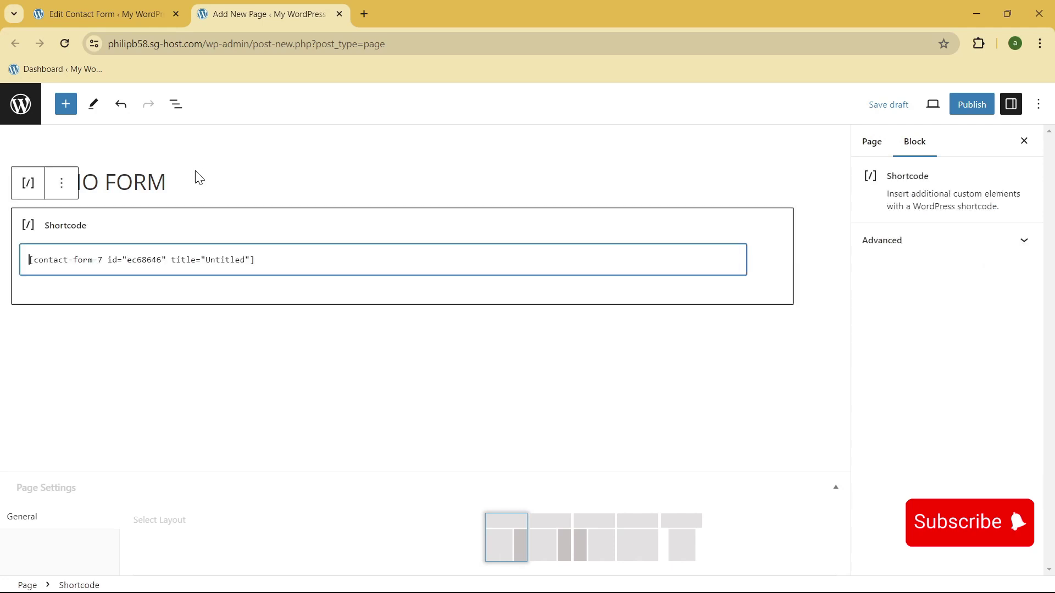
left_click(971, 104)
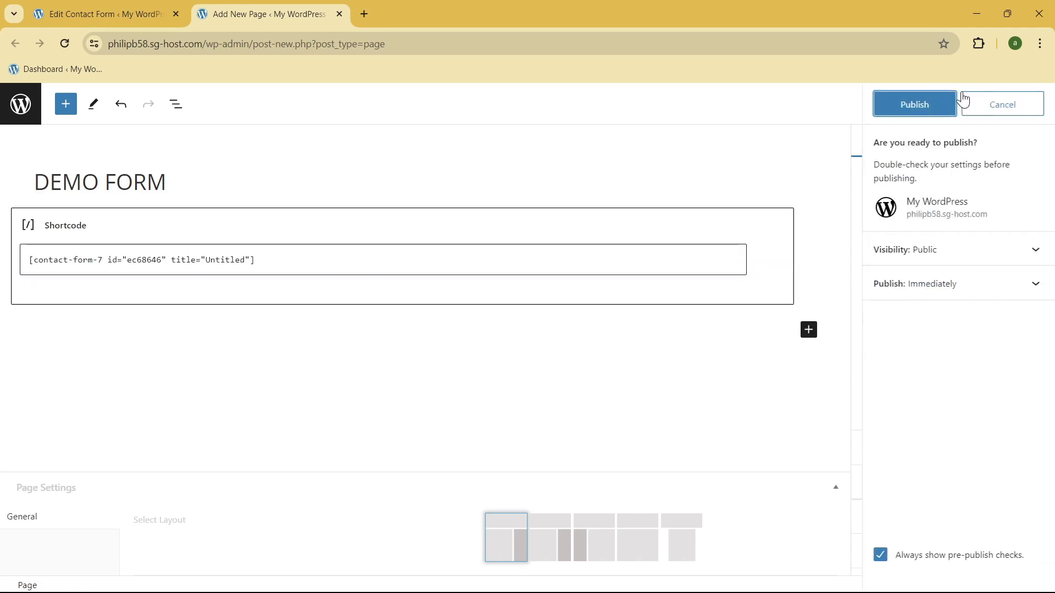
left_click(945, 106)
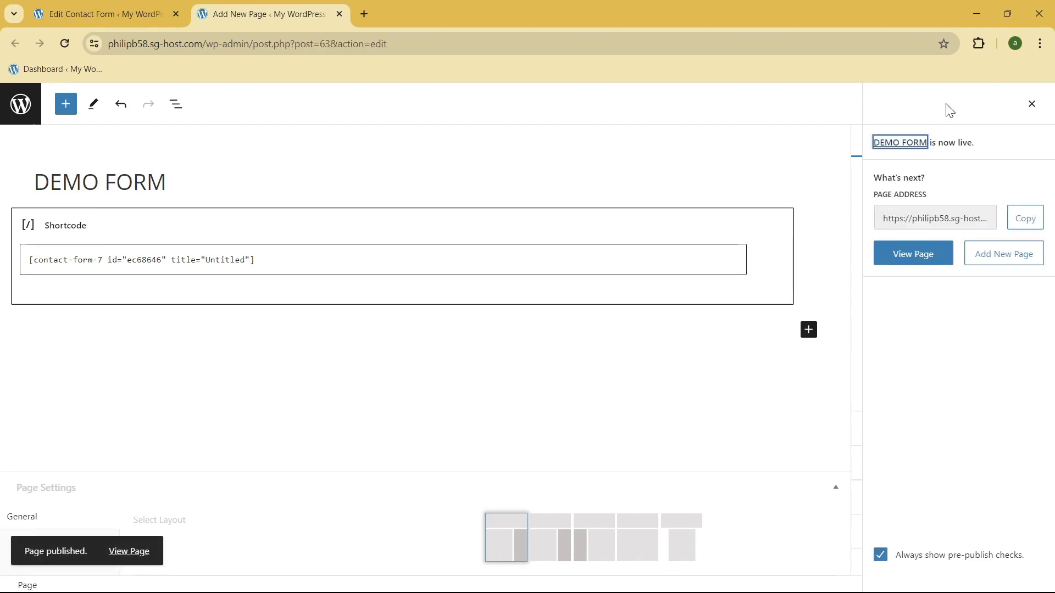
- View the published DEMO FORM page and look over the unstyled contact form
left_click(910, 261)
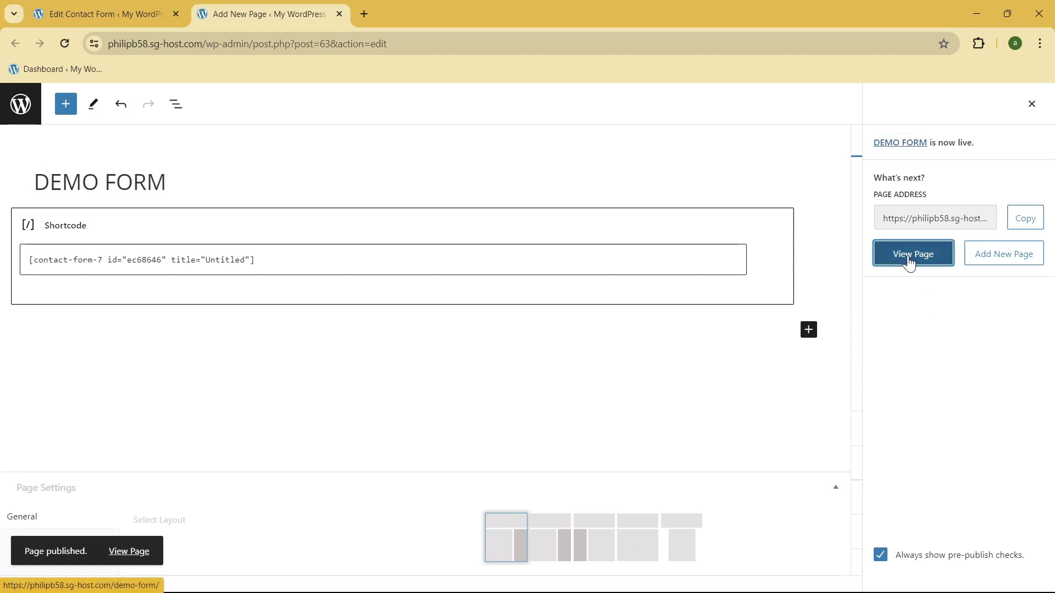
left_click(909, 261)
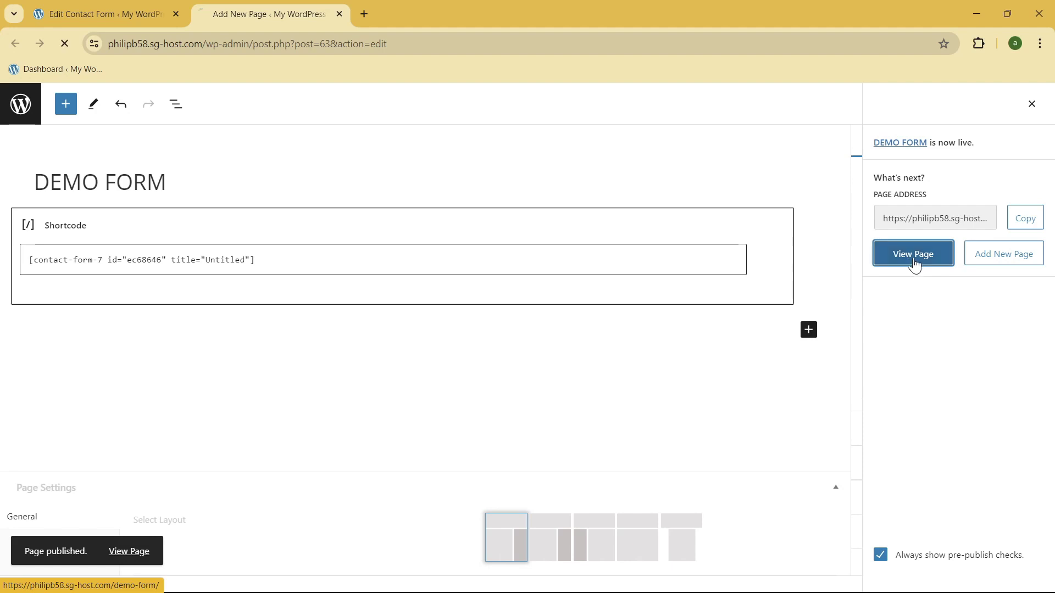
scroll(80, 242, "down", 3)
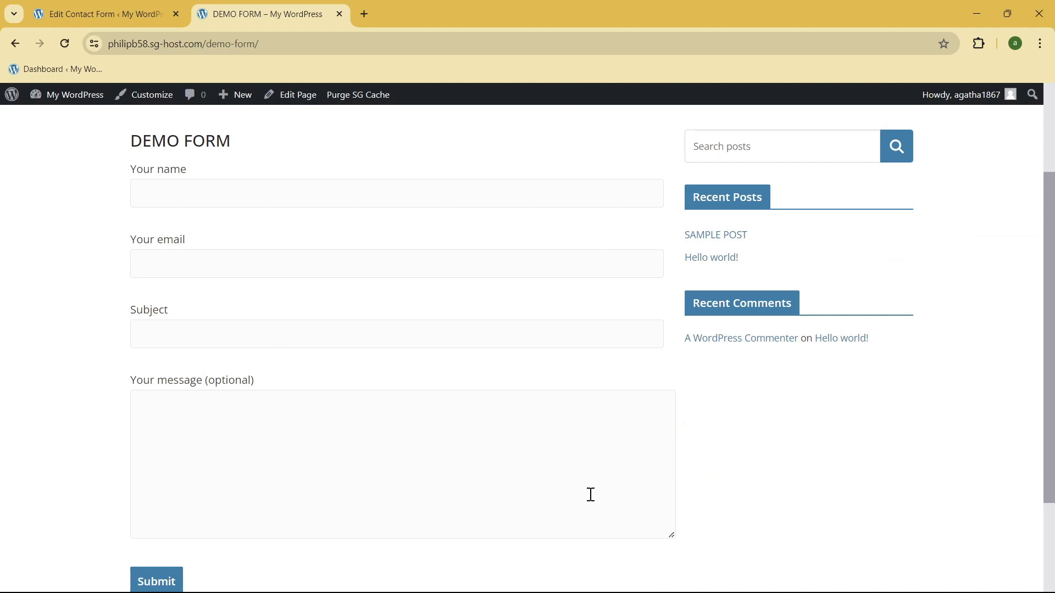
- Return to the contact form editor and look over the Form Styler's label and input field options
left_click(150, 6)
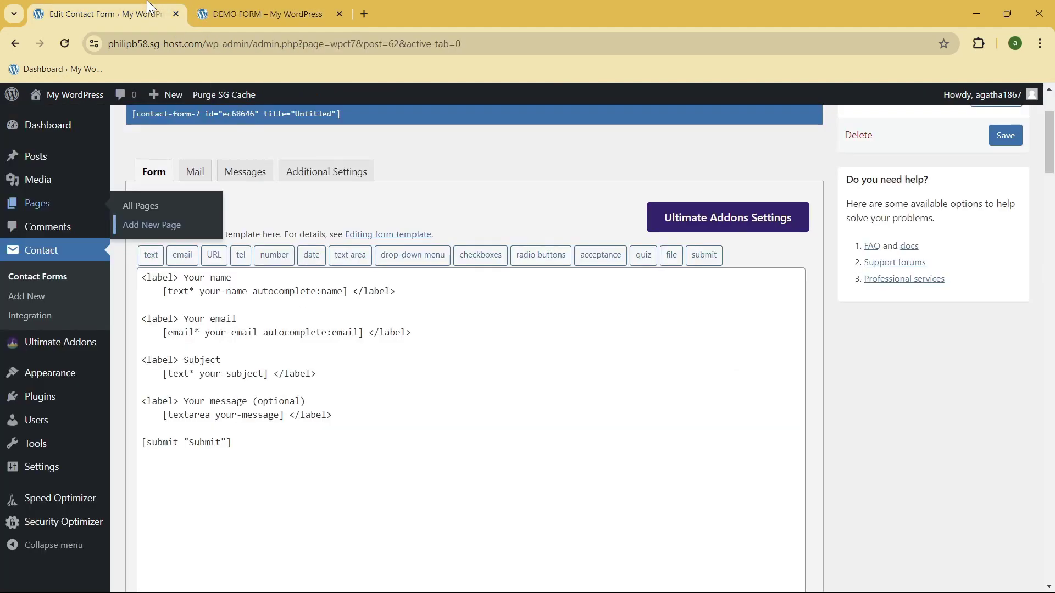
left_click(355, 442)
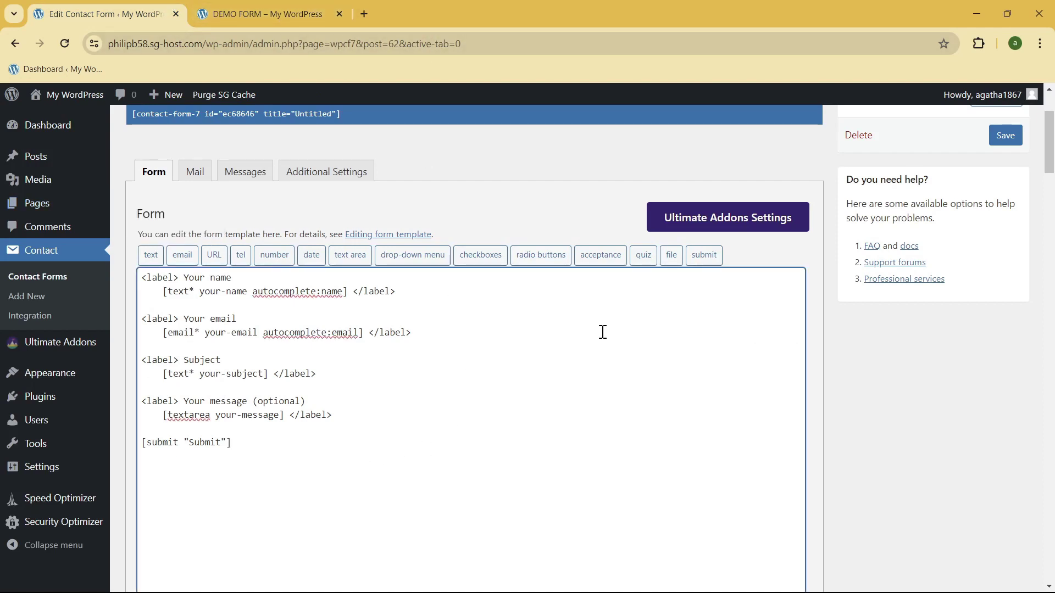
scroll(720, 412, "down", 7)
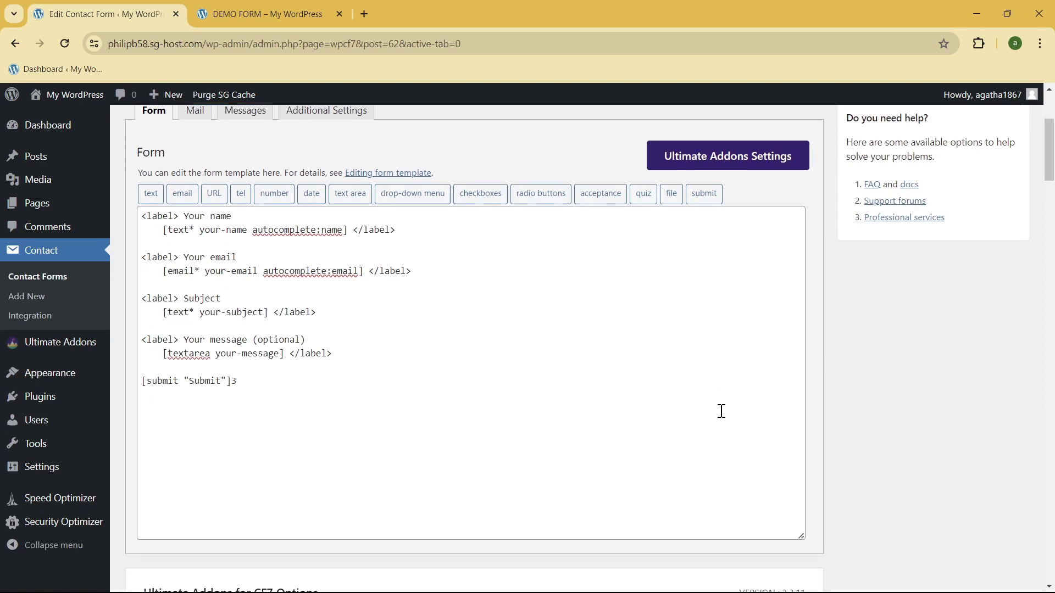
scroll(665, 280, "down", 1)
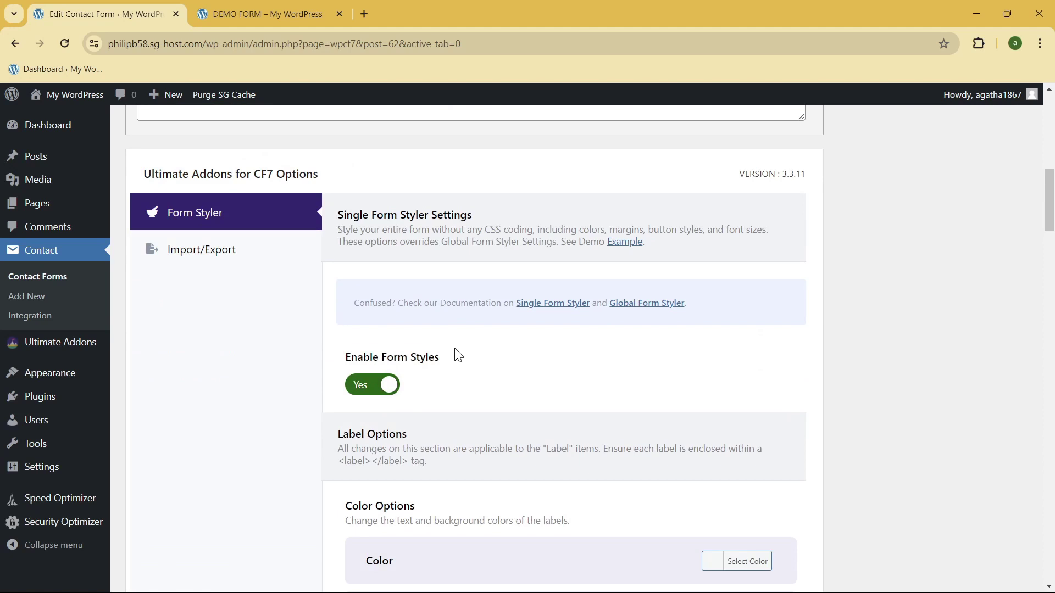
scroll(455, 354, "down", 3)
scroll(414, 286, "down", 8)
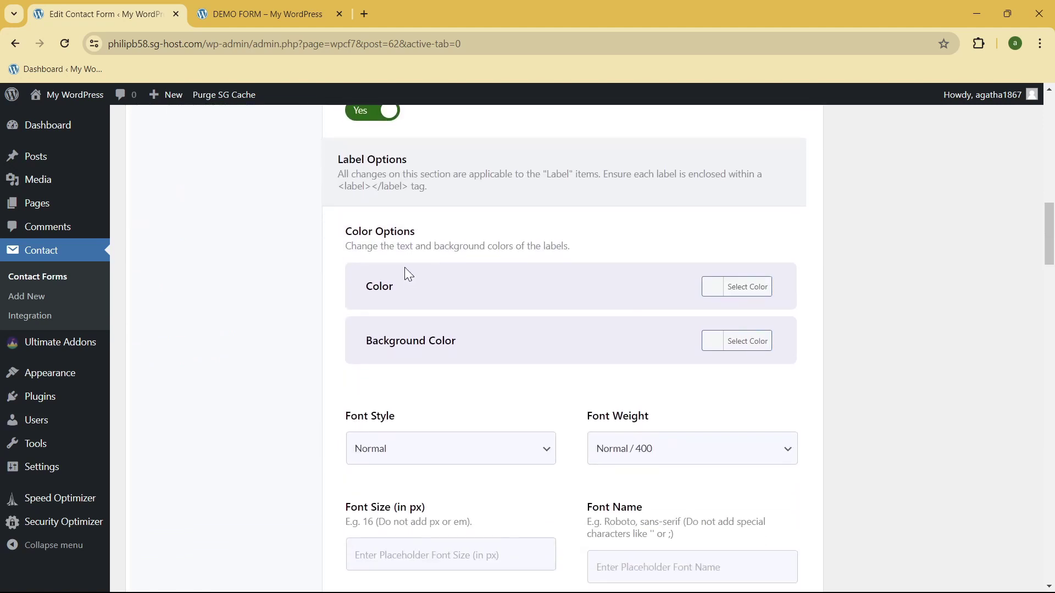
scroll(594, 424, "down", 4)
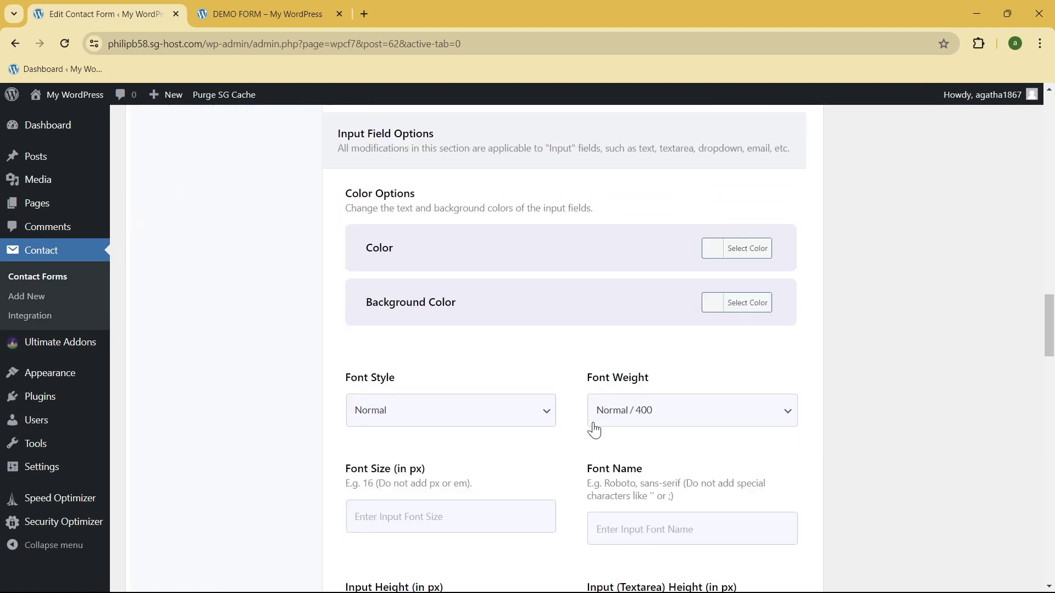
scroll(594, 438, "up", 12)
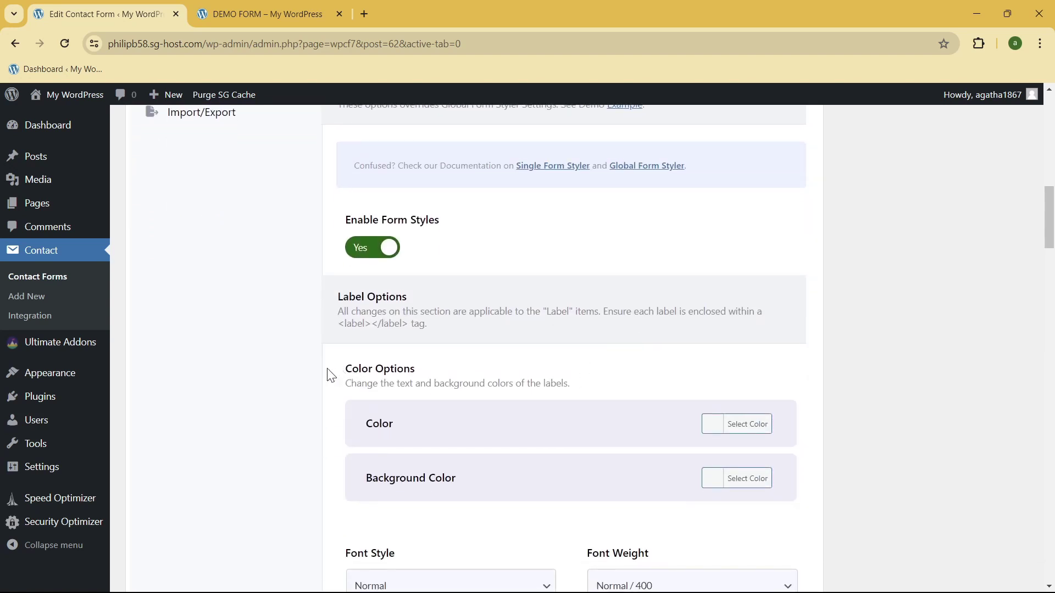
scroll(451, 366, "down", 1)
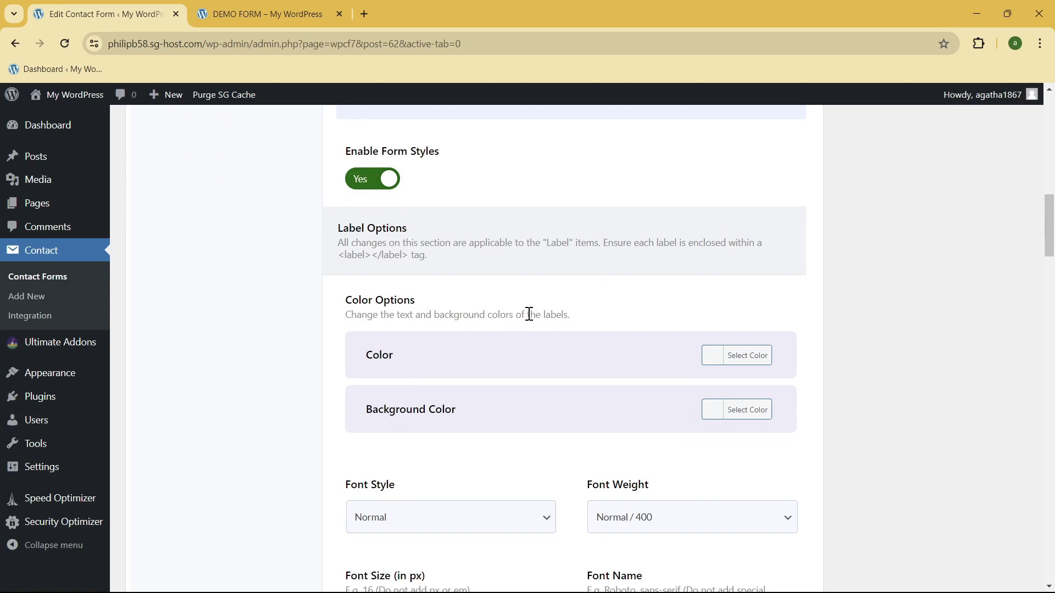
- Examine the name, email, subject and message labels on the DEMO FORM page
left_click(236, 2)
left_click_drag(125, 160, 212, 160)
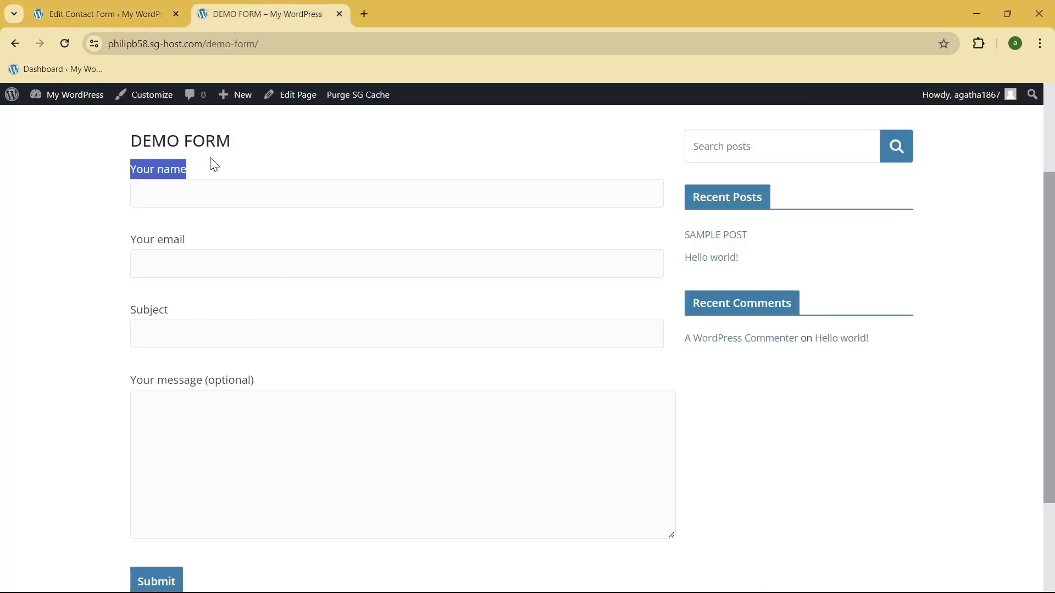
left_click_drag(127, 245, 199, 245)
left_click_drag(135, 312, 171, 313)
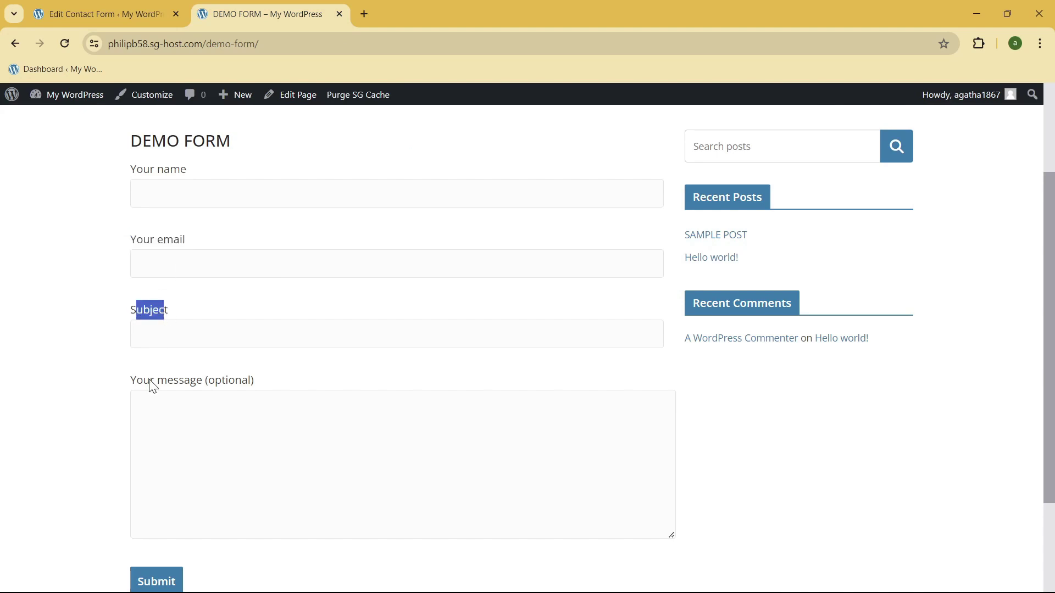
left_click_drag(137, 383, 255, 382)
- In the form's label options, set the text color to green #81d742 and the background color to blue #1e73be
left_click(138, 14)
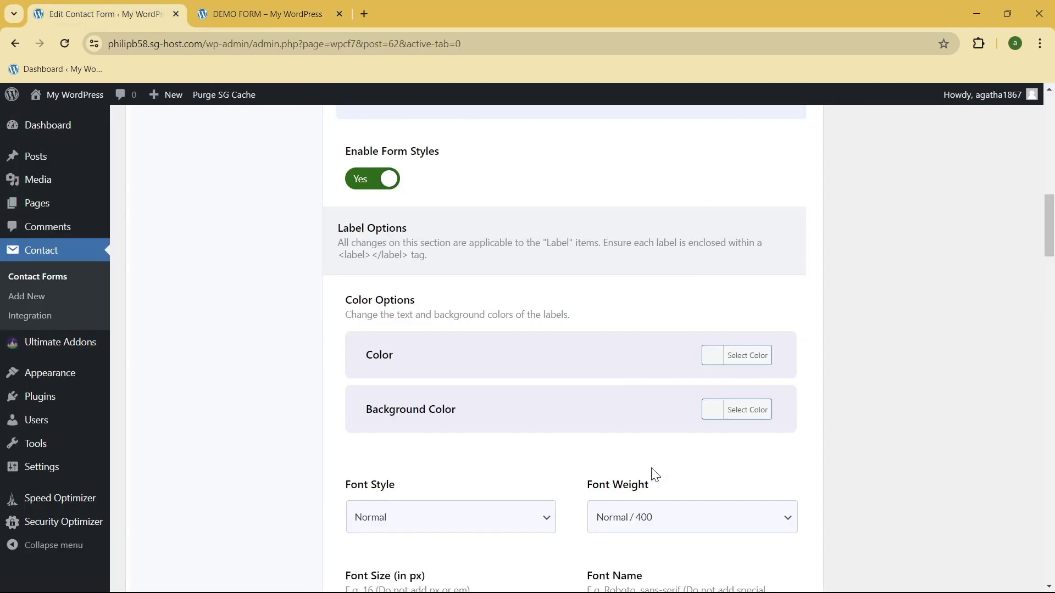
left_click(710, 355)
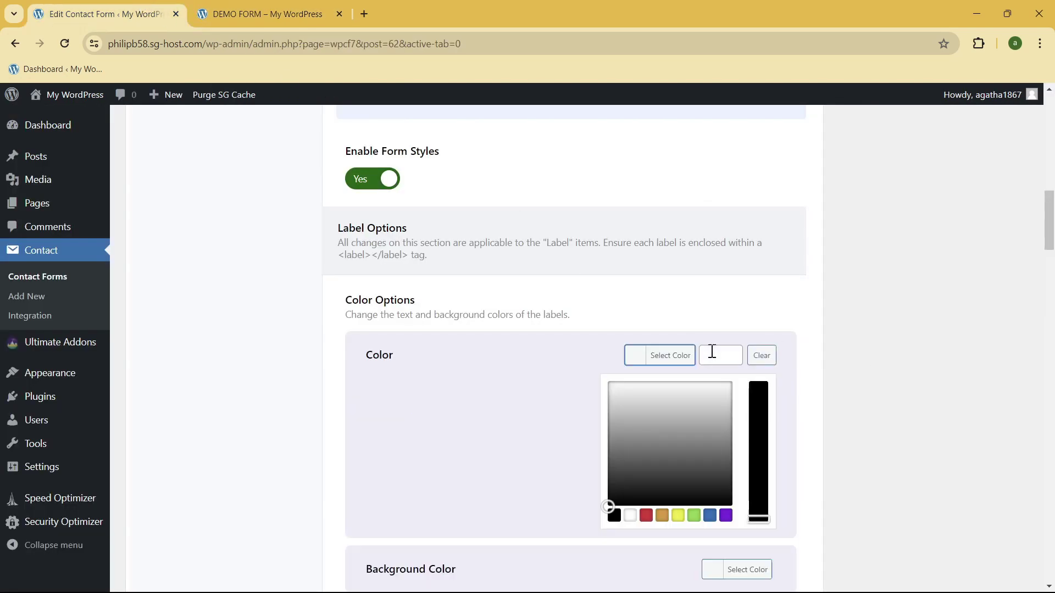
left_click(695, 515)
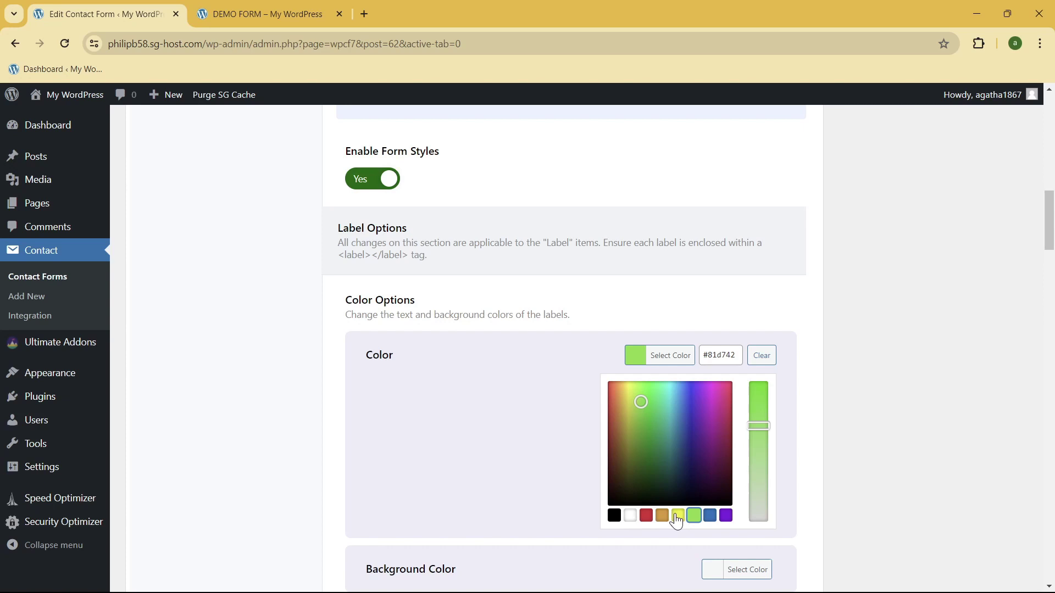
left_click(852, 376)
scroll(849, 377, "down", 1)
left_click(712, 345)
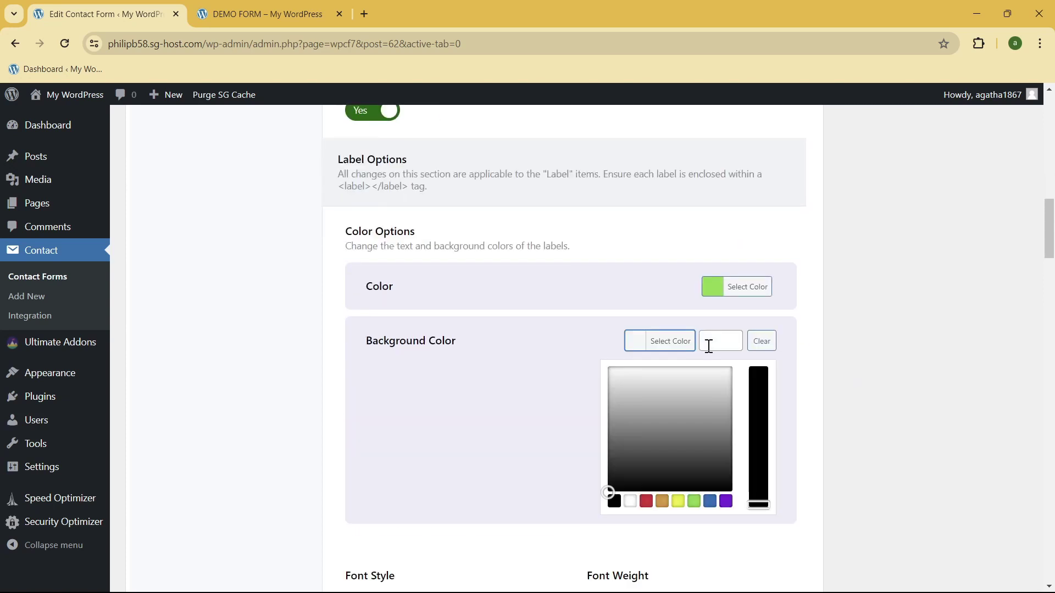
left_click(708, 500)
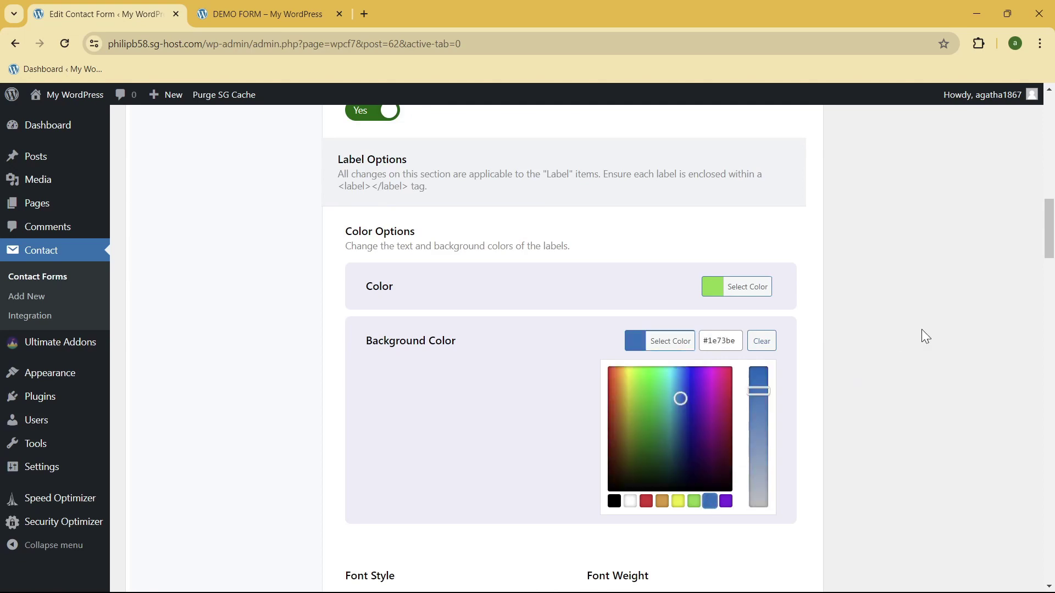
left_click(922, 328)
- Save the contact form with its new label colors
scroll(981, 242, "up", 12)
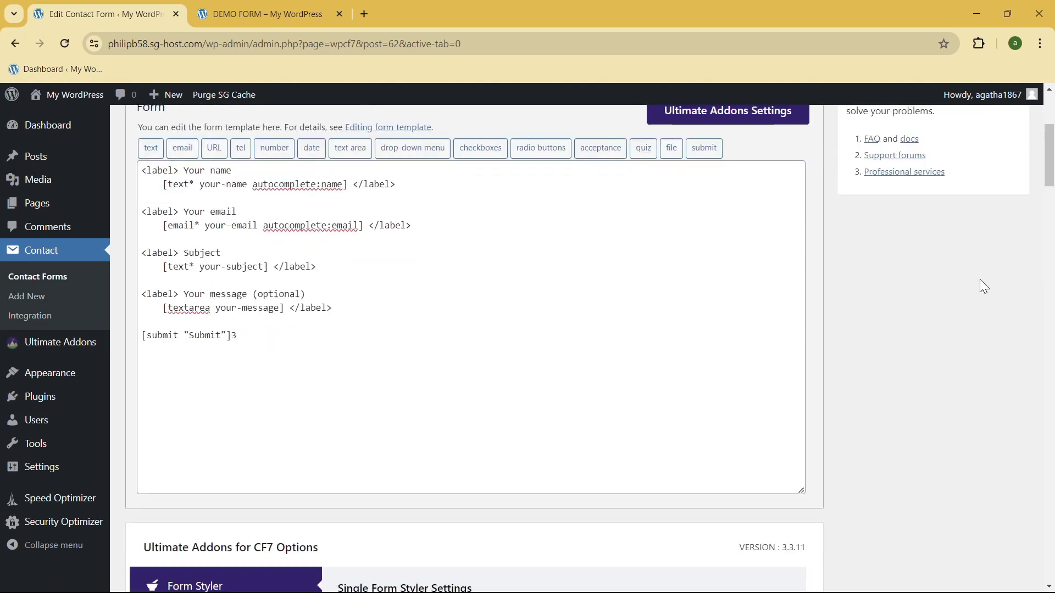
scroll(979, 283, "down", 8)
scroll(958, 319, "down", 9)
scroll(941, 351, "up", 14)
scroll(938, 351, "up", 6)
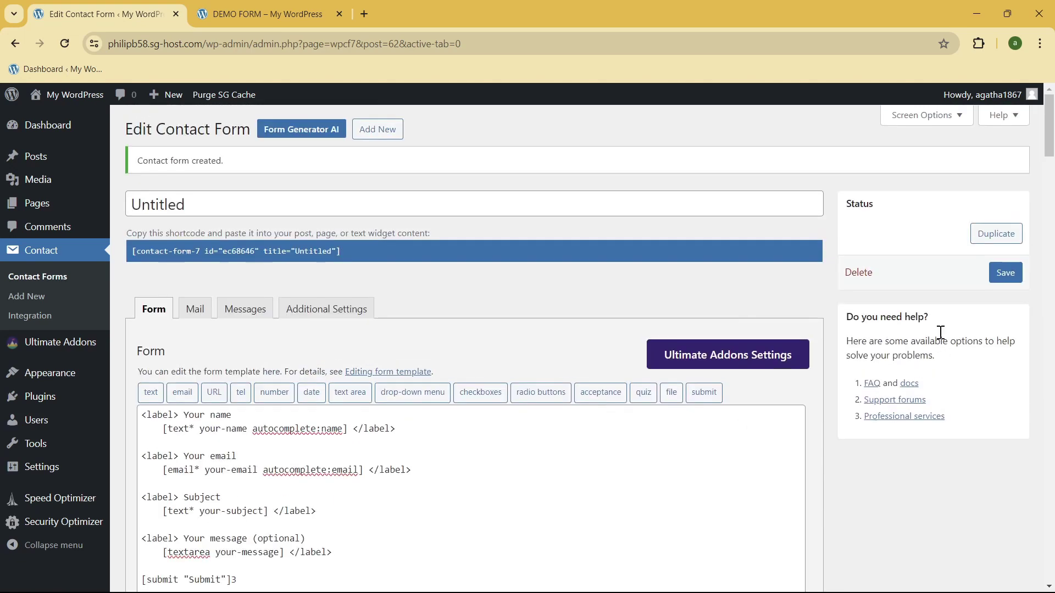
left_click(1005, 273)
scroll(988, 335, "down", 3)
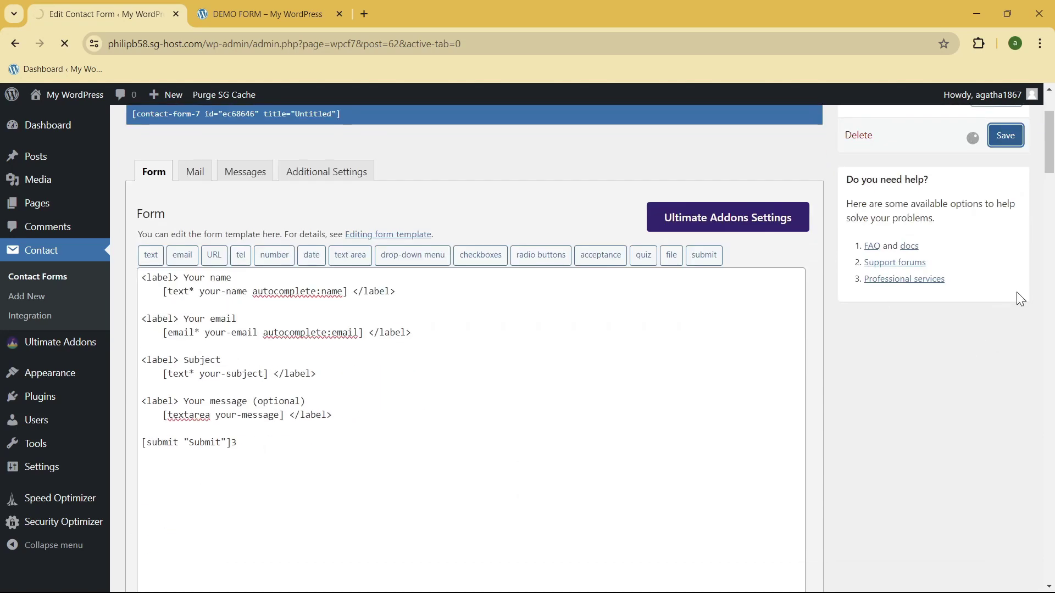
scroll(879, 374, "down", 10)
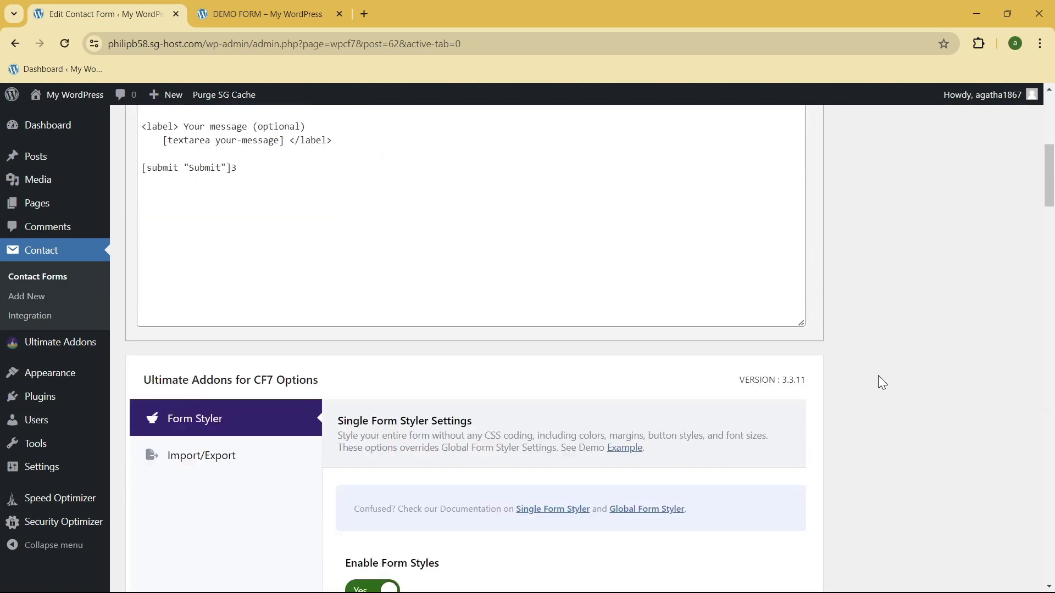
- Reload the DEMO FORM page and examine the label text and background colors down to the submit button
left_click(269, 14)
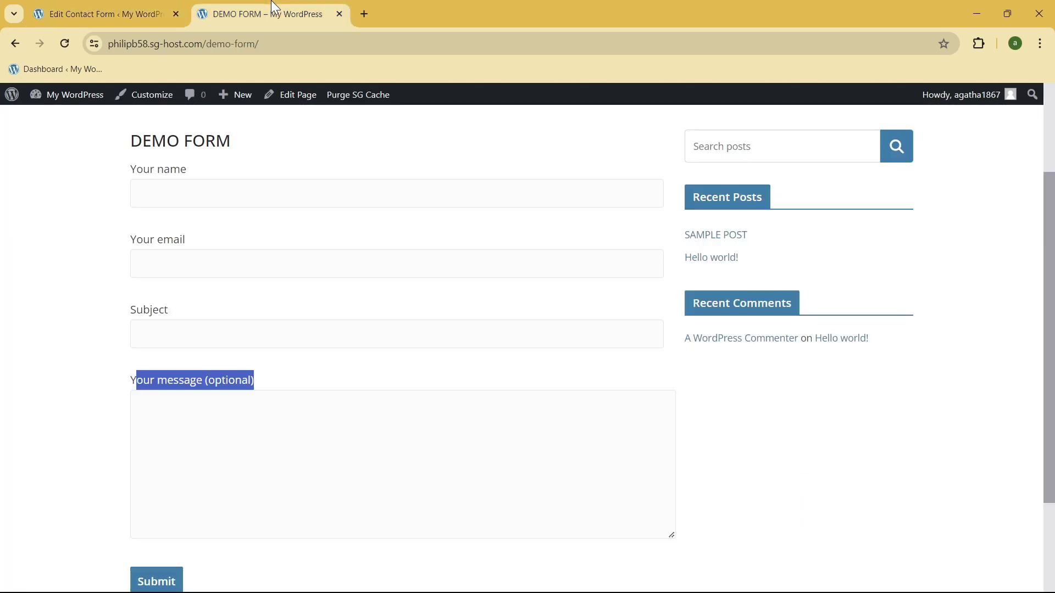
left_click(64, 43)
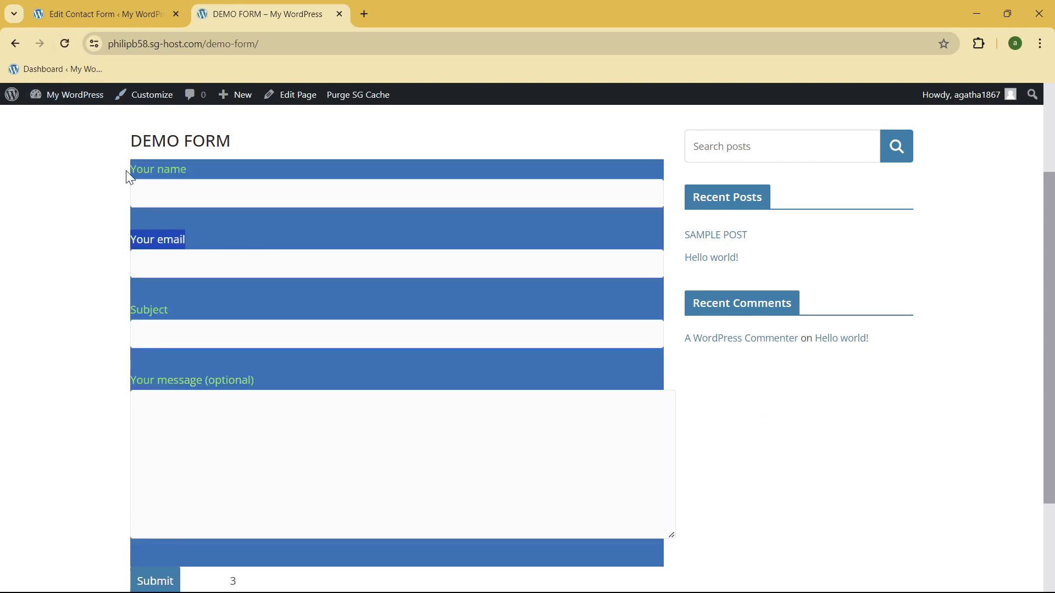
left_click_drag(128, 176, 206, 175)
left_click_drag(187, 313, 128, 300)
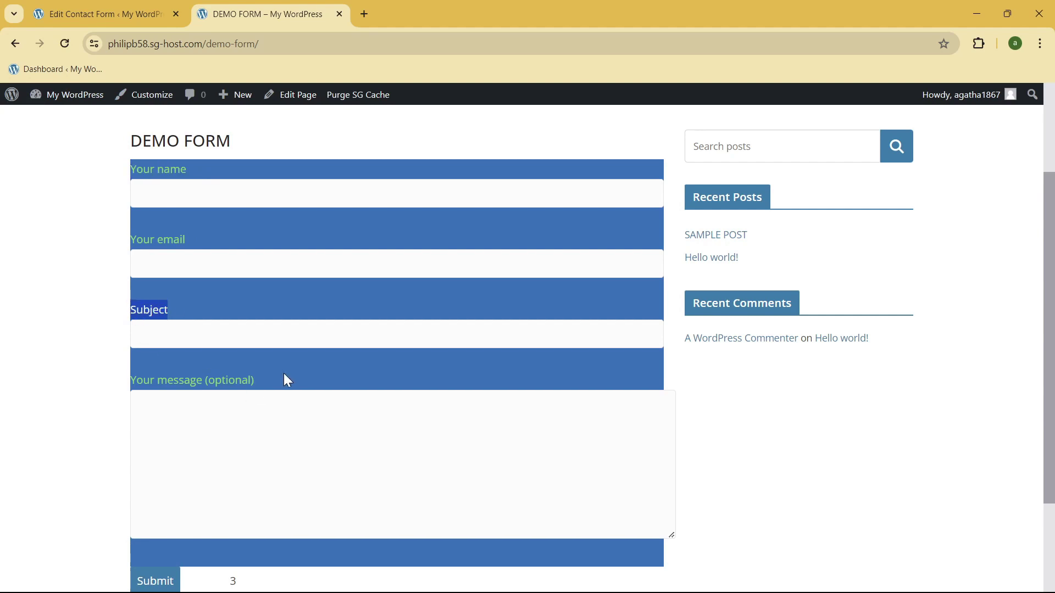
left_click_drag(286, 379, 101, 370)
scroll(101, 370, "down", 3)
left_click(2, 331)
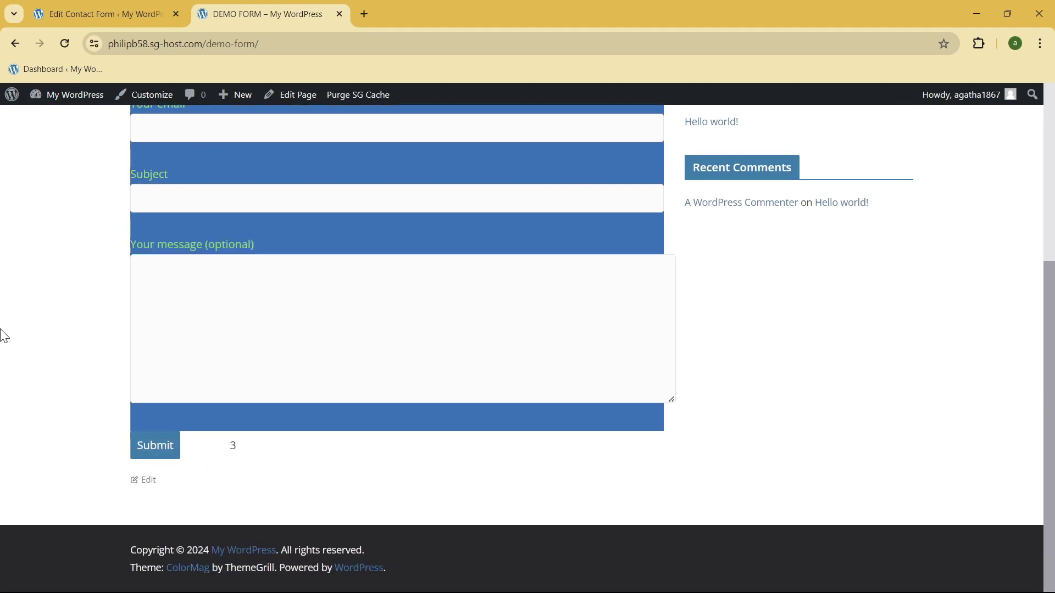
scroll(120, 368, "up", 3)
- Back in the contact form's label options, check the font style choices and set the font weight to 500
left_click(140, 11)
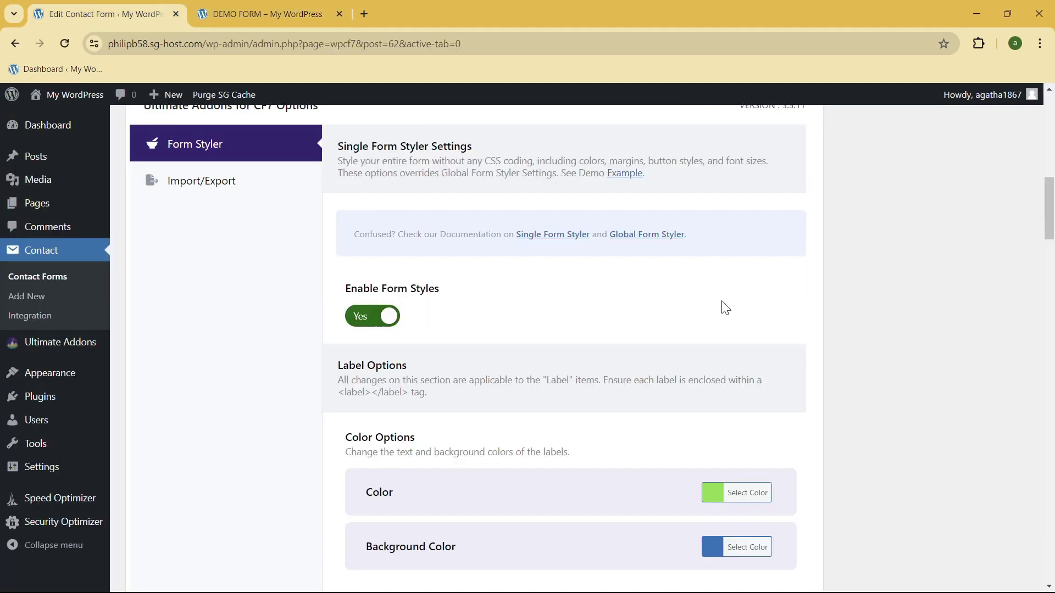
scroll(723, 285, "down", 5)
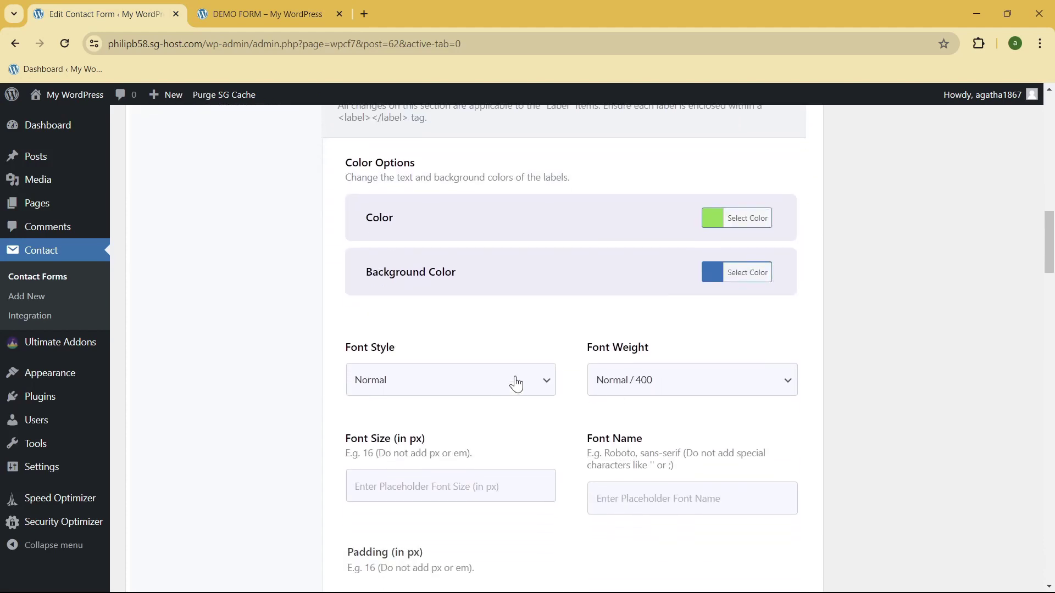
left_click(515, 383)
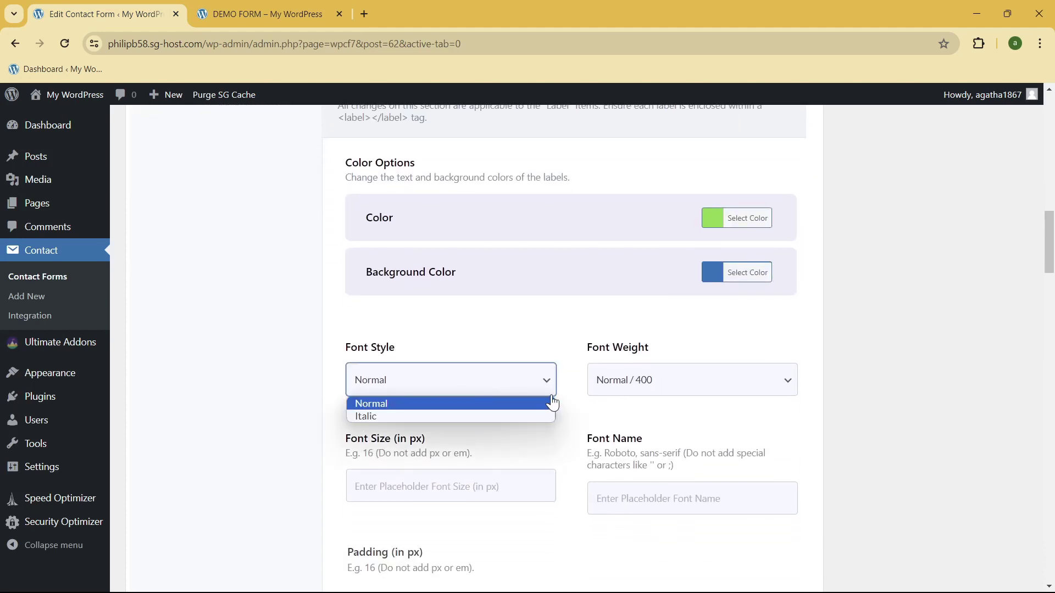
left_click(965, 345)
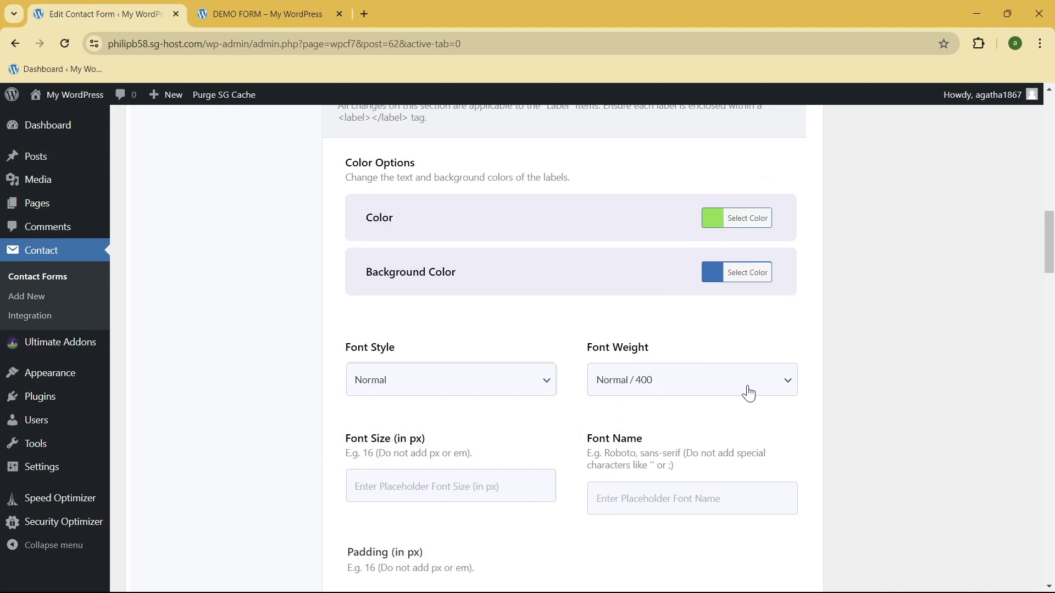
left_click(772, 391)
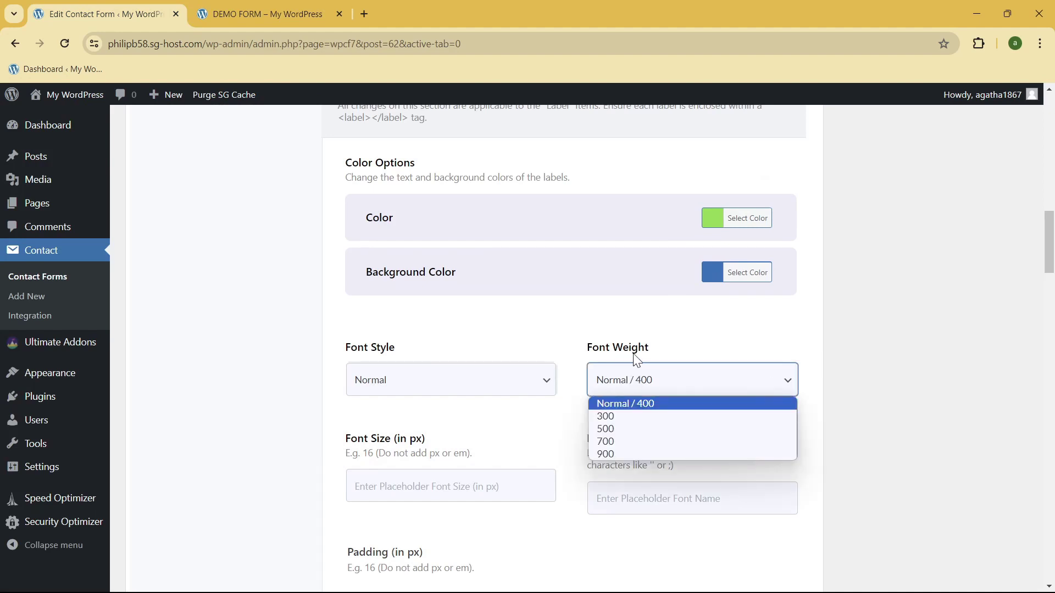
left_click(633, 428)
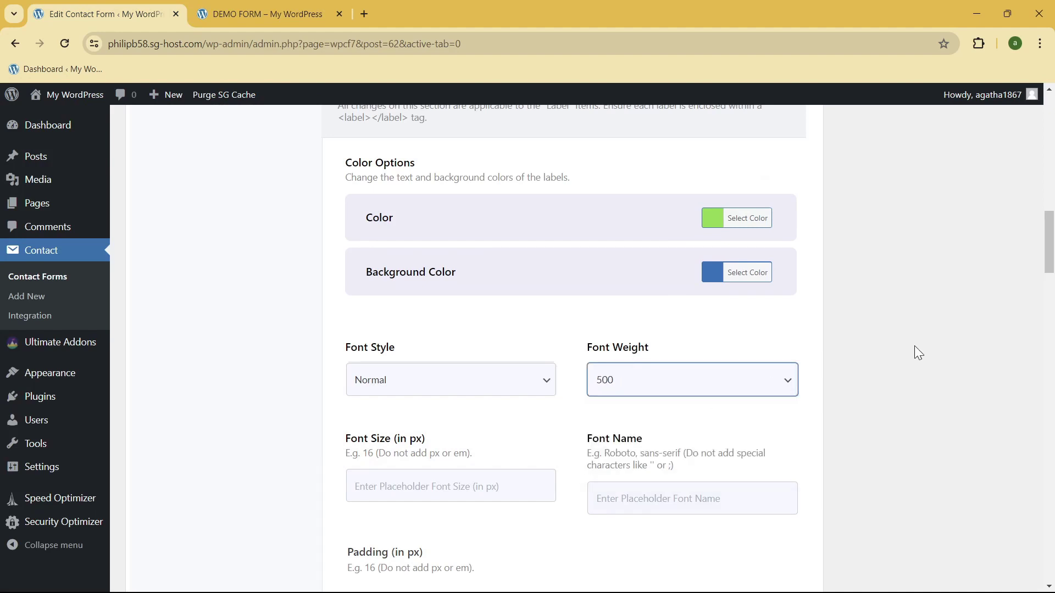
- Set the label font size to 18 px and open the label font name for editing
scroll(908, 352, "down", 1)
left_click(382, 430)
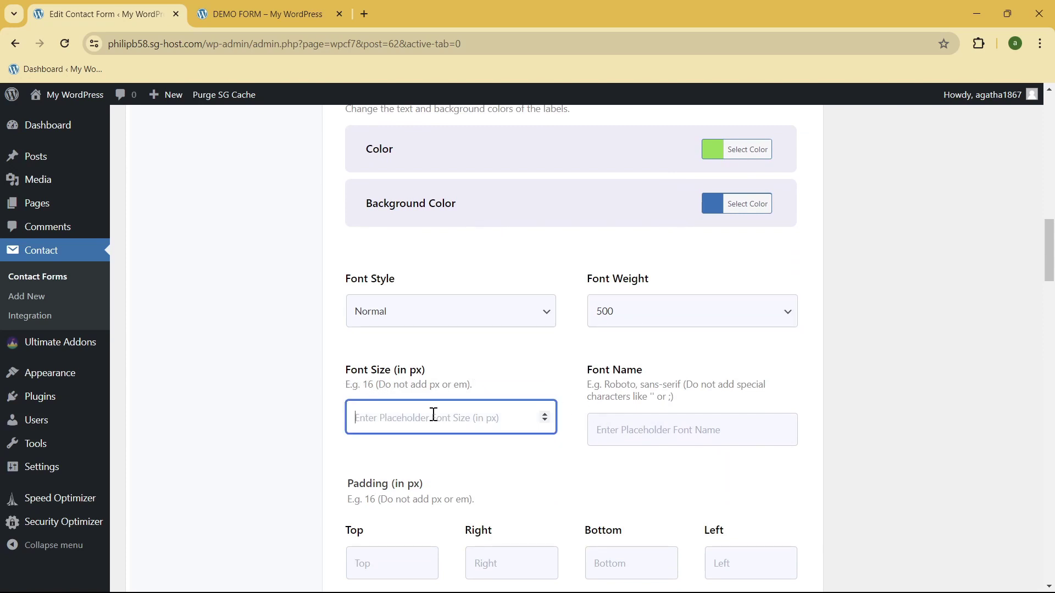
type("34")
key("BackSpace")
type("18")
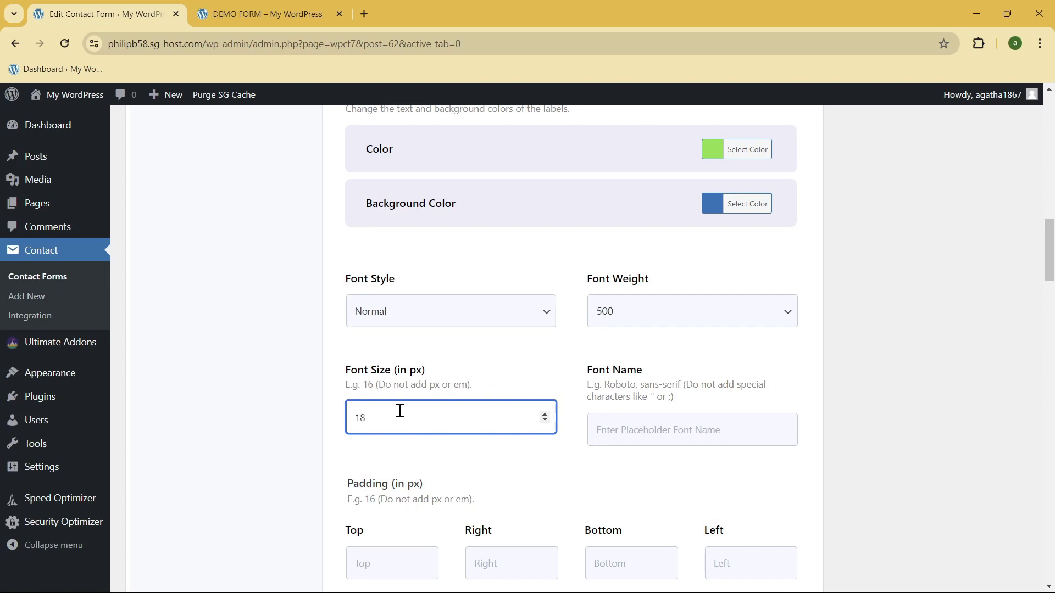
left_click(703, 437)
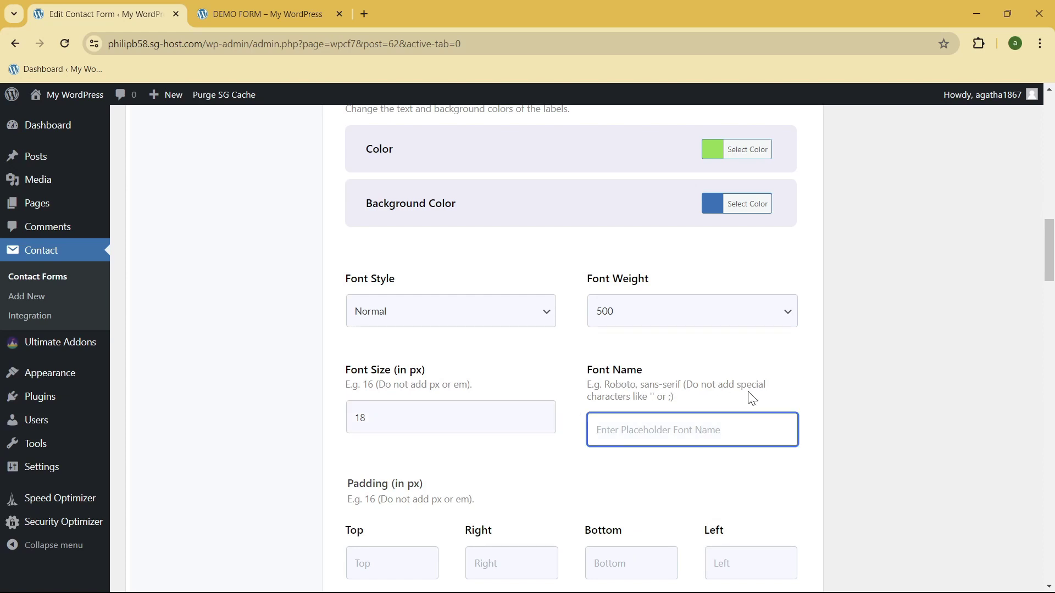
- Set the label font name to Roboto and save the contact form
scroll(829, 308, "down", 1)
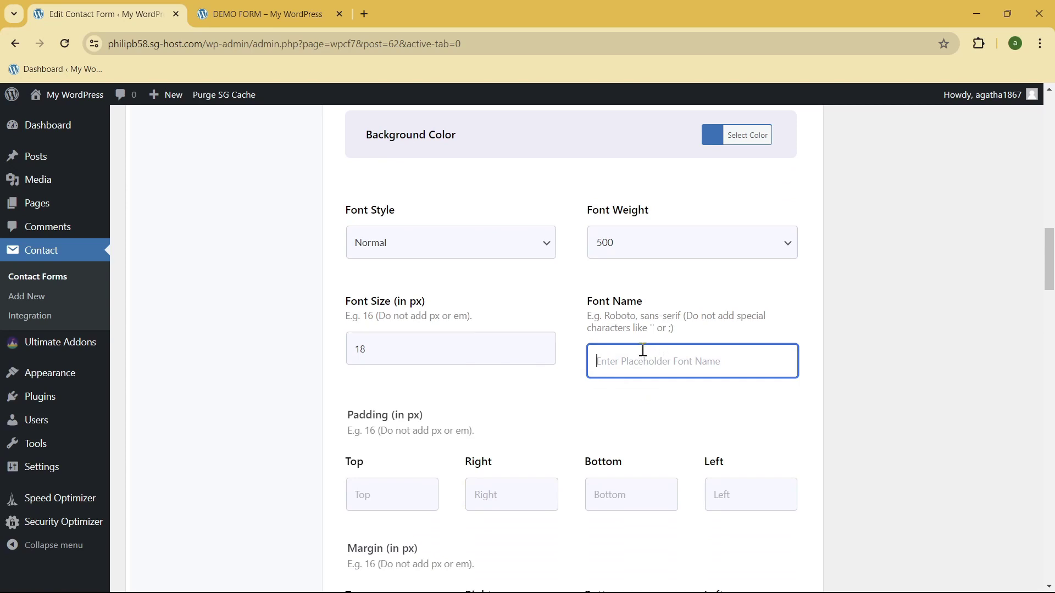
type("Roboto")
scroll(642, 351, "down", 3)
left_click(410, 290)
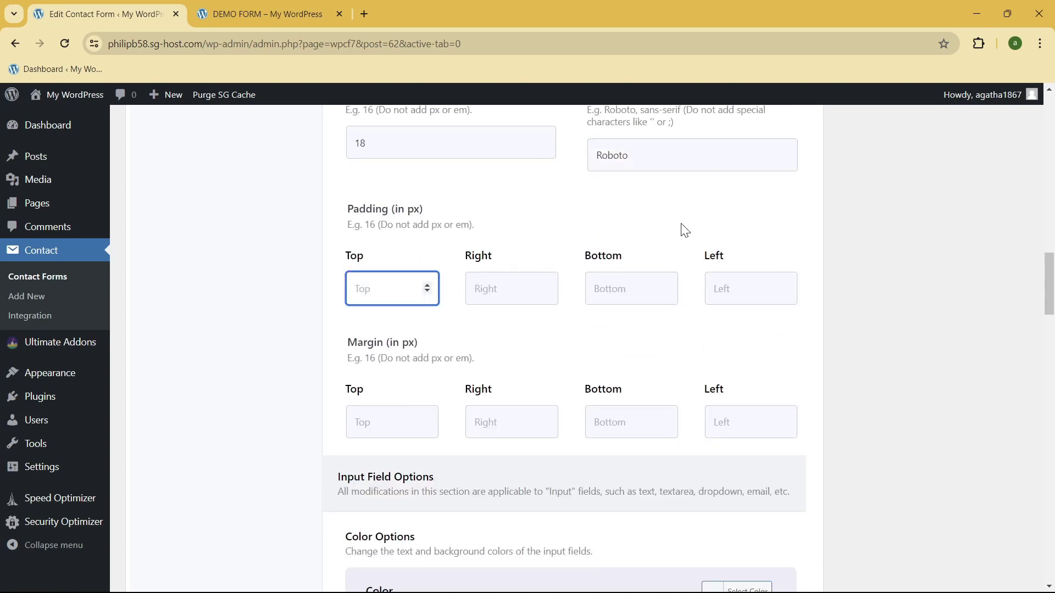
scroll(801, 259, "up", 15)
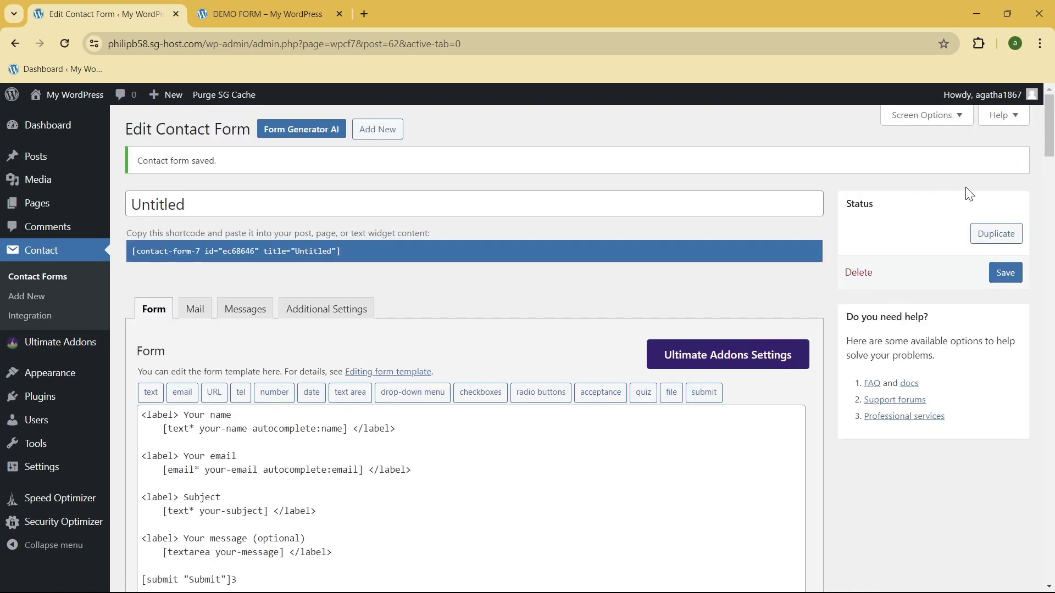
left_click(1005, 272)
- Reload the DEMO FORM page and examine the font of the field labels from the name to the message
scroll(803, 292, "down", 5)
scroll(792, 292, "down", 9)
left_click(273, 12)
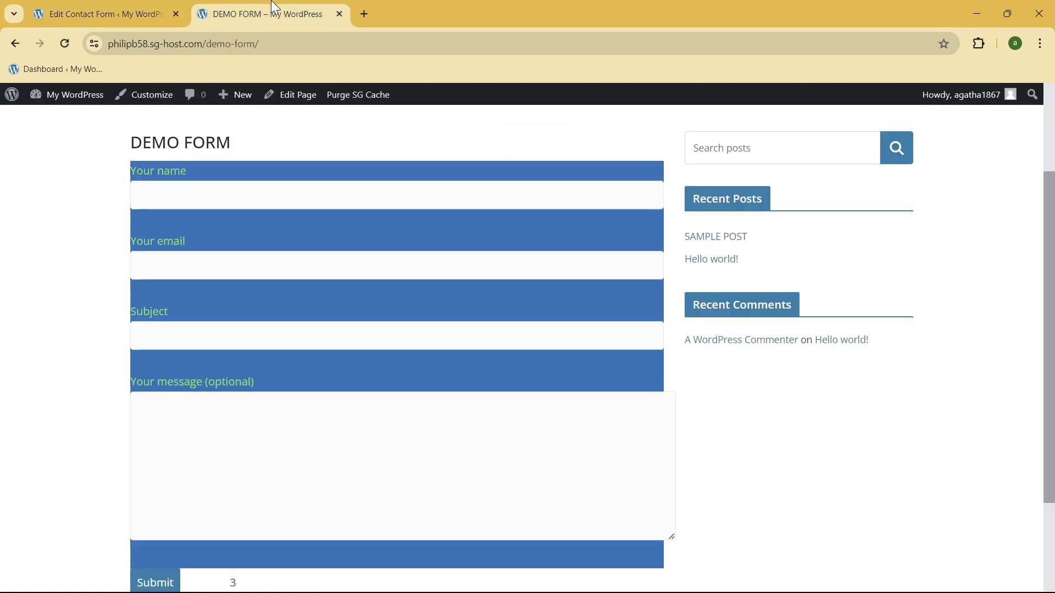
left_click(65, 43)
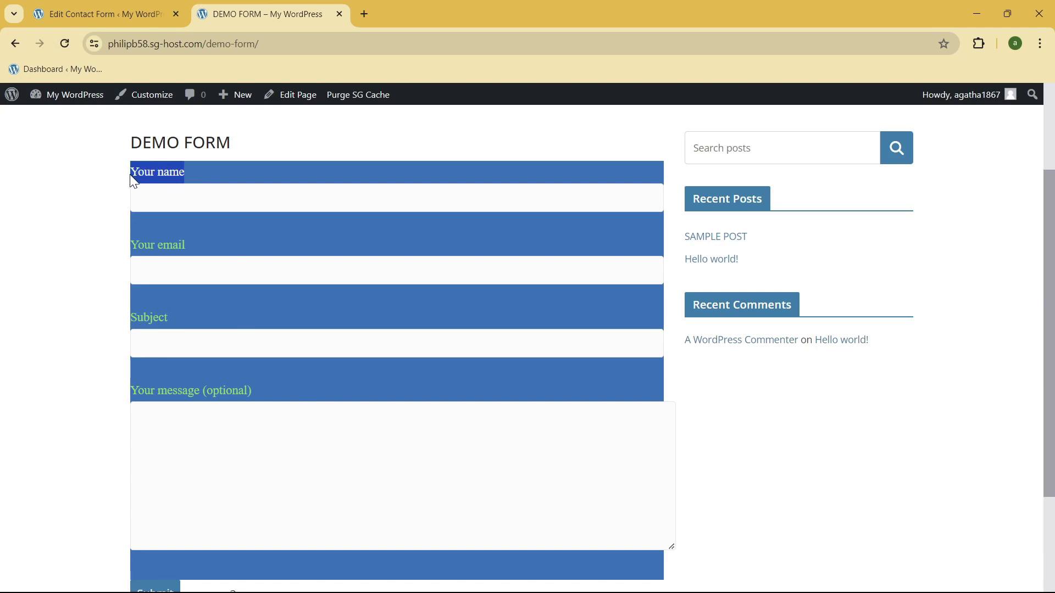
left_click(196, 255)
scroll(172, 332, "down", 2)
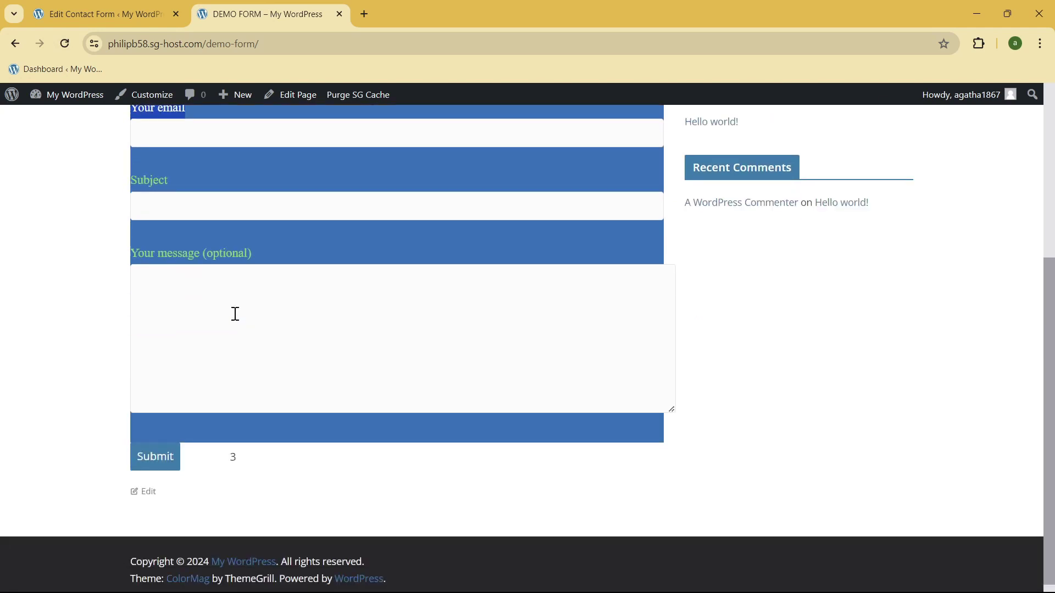
left_click(205, 245)
scroll(214, 332, "up", 2)
left_click_drag(259, 394, 131, 387)
- Back in the contact form's label options, review the padding and margin settings
left_click(134, 6)
scroll(489, 336, "down", 8)
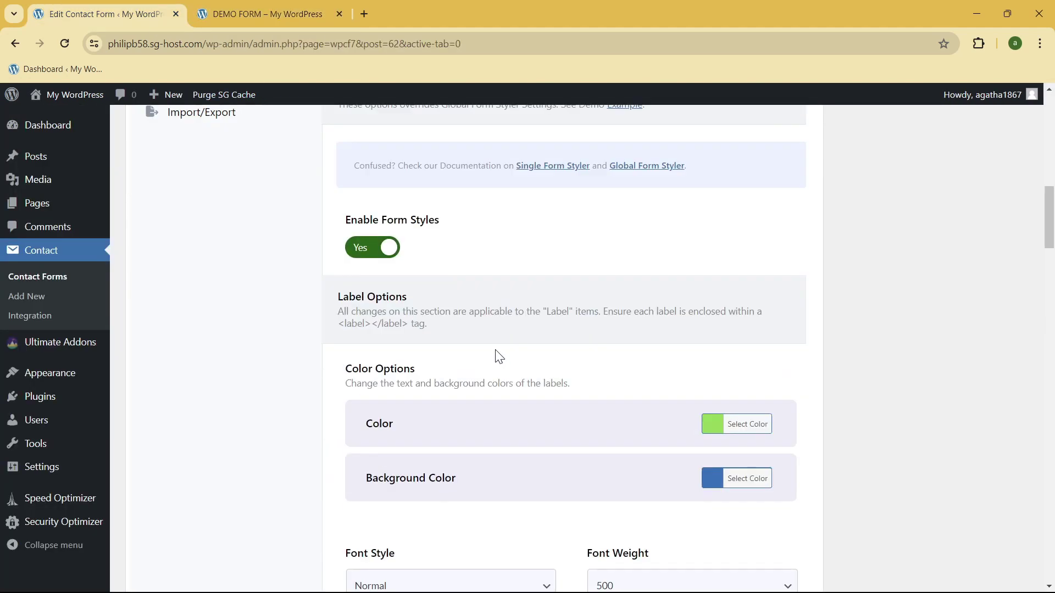
scroll(258, 373, "down", 4)
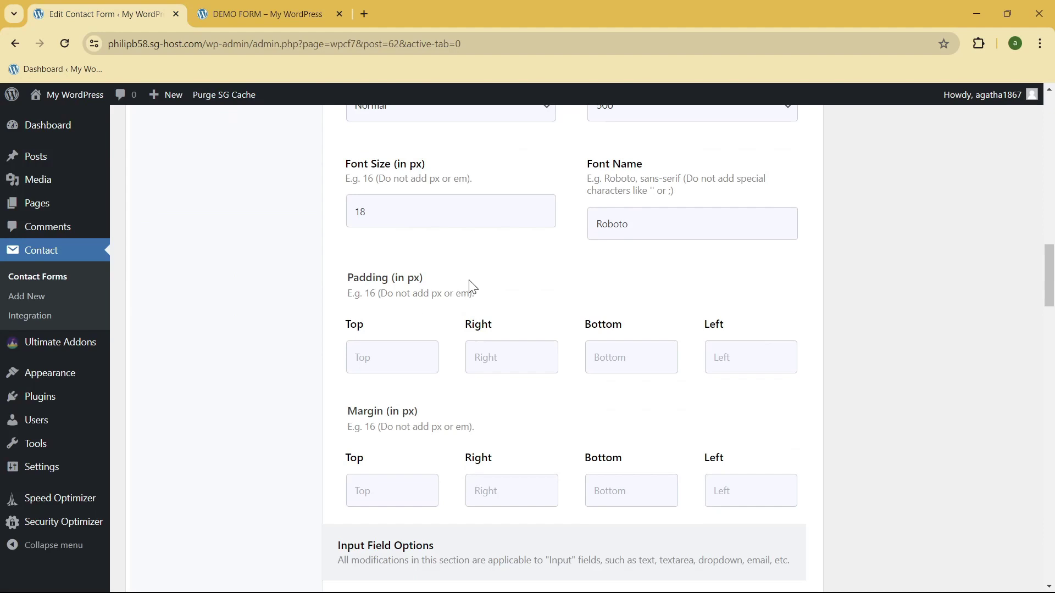
left_click_drag(366, 292, 371, 291)
left_click(369, 278)
scroll(277, 395, "down", 1)
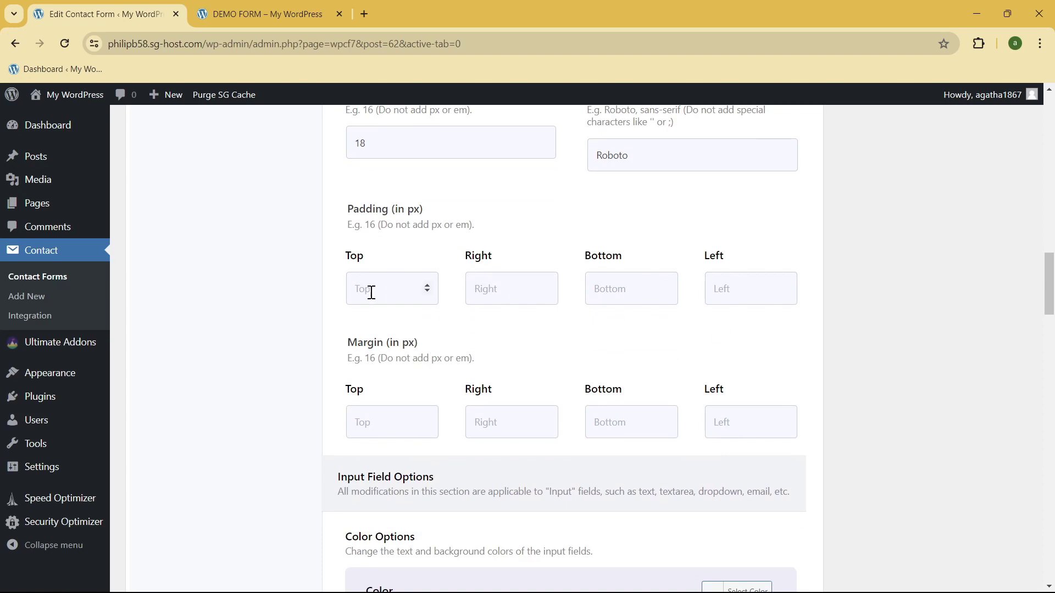
left_click(416, 287)
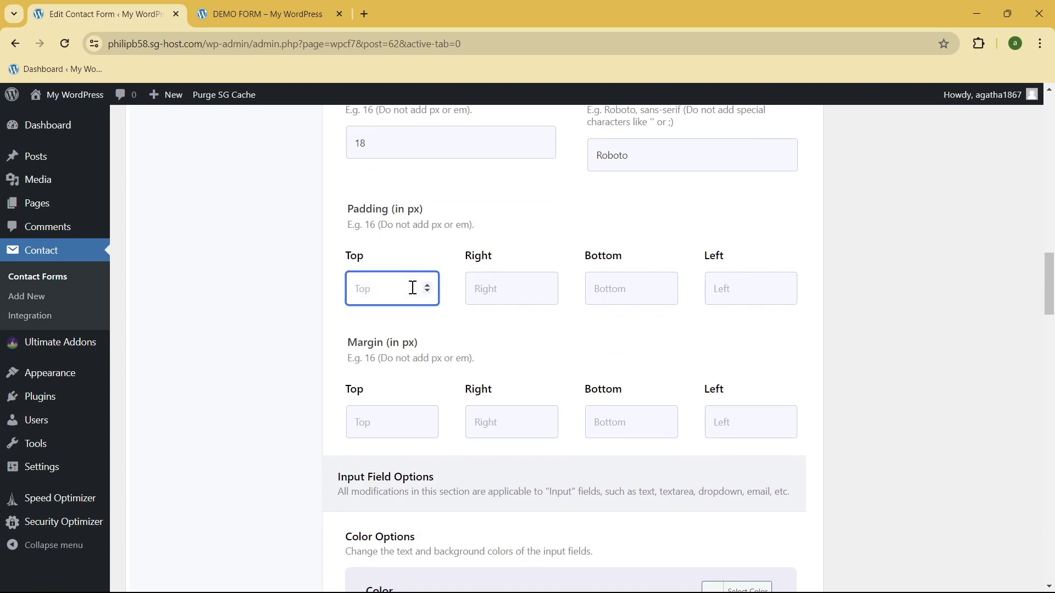
left_click(999, 301)
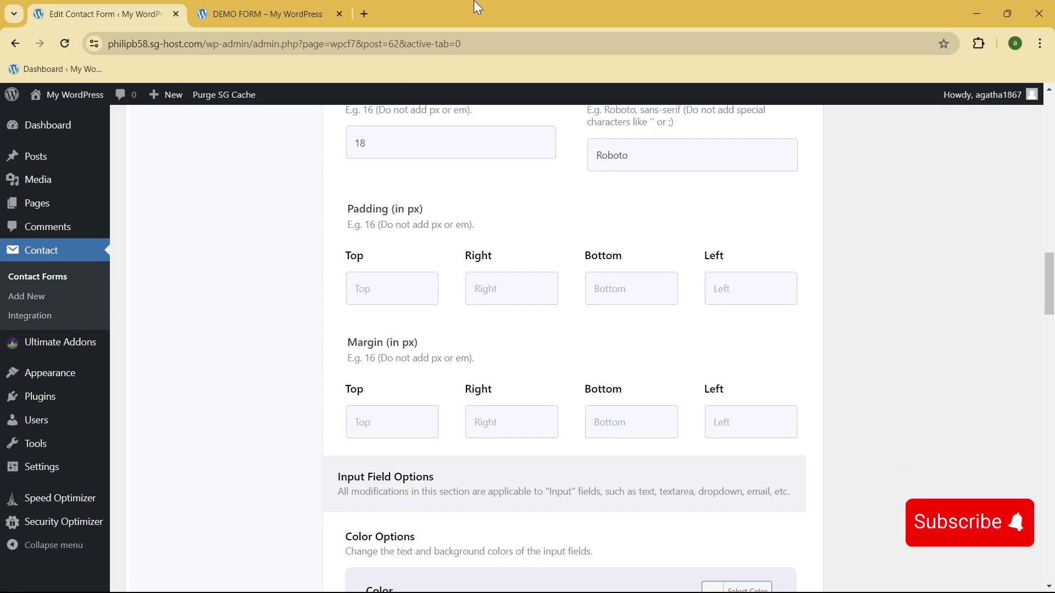
- Check the current spacing around the labels on the DEMO FORM page
left_click(267, 14)
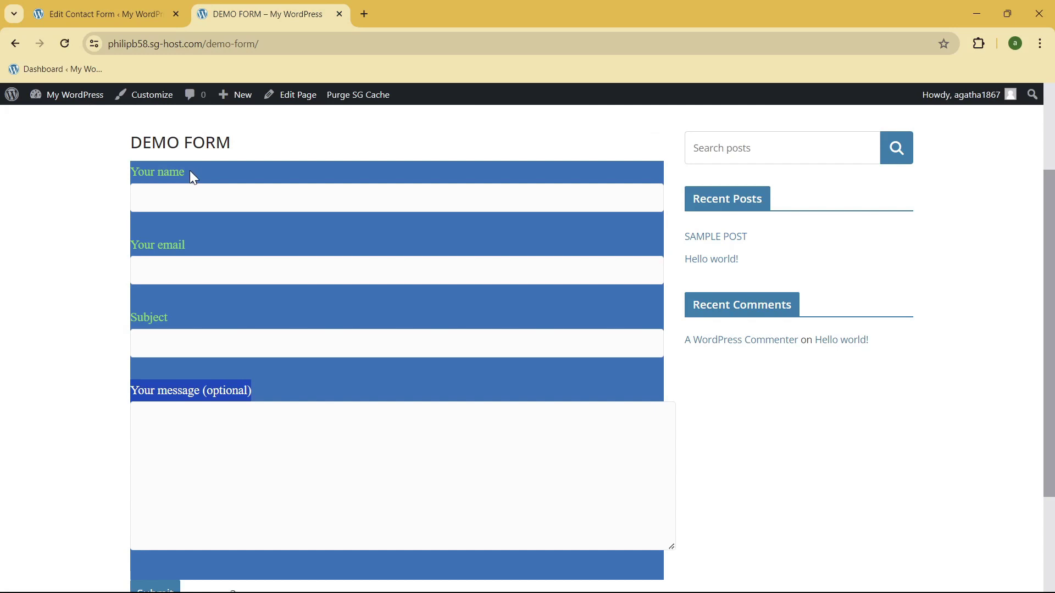
left_click(87, 345)
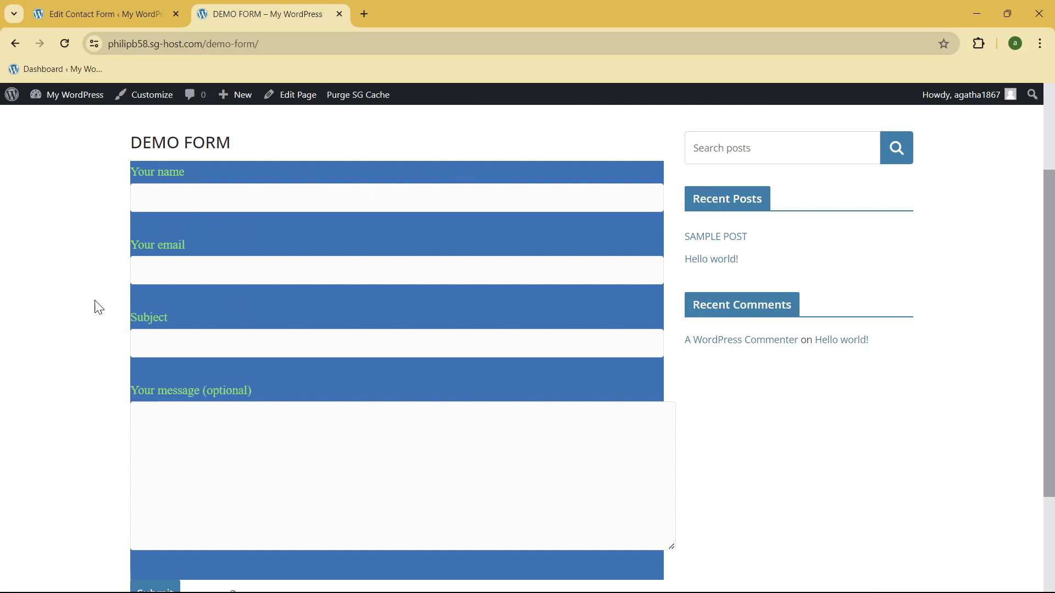
left_click(84, 3)
left_click(228, 4)
- Set the label padding to 10 px on the top, right, bottom and left, and save the contact form
left_click(113, 2)
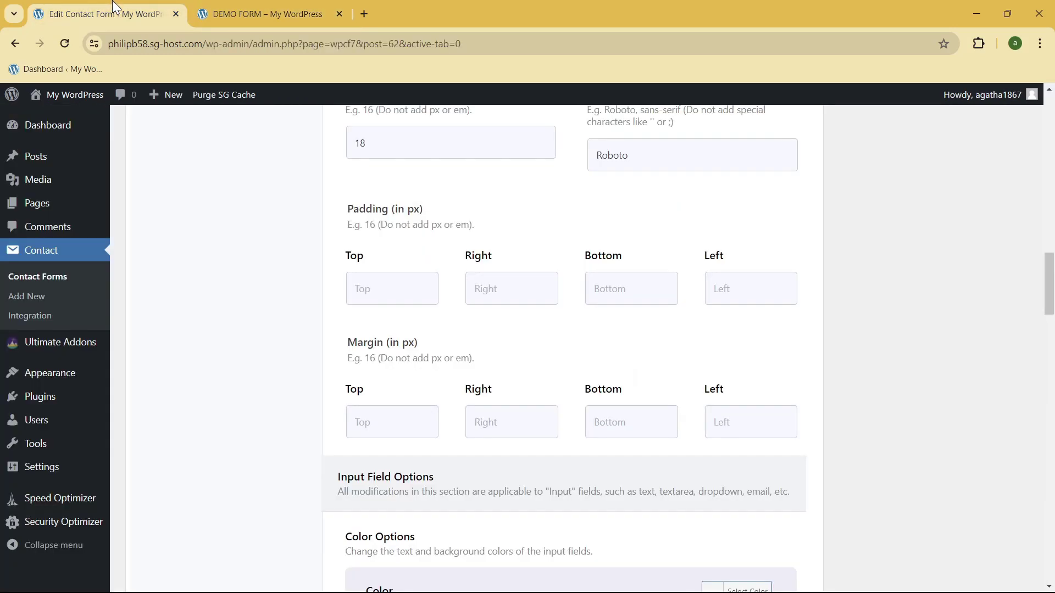
left_click(388, 293)
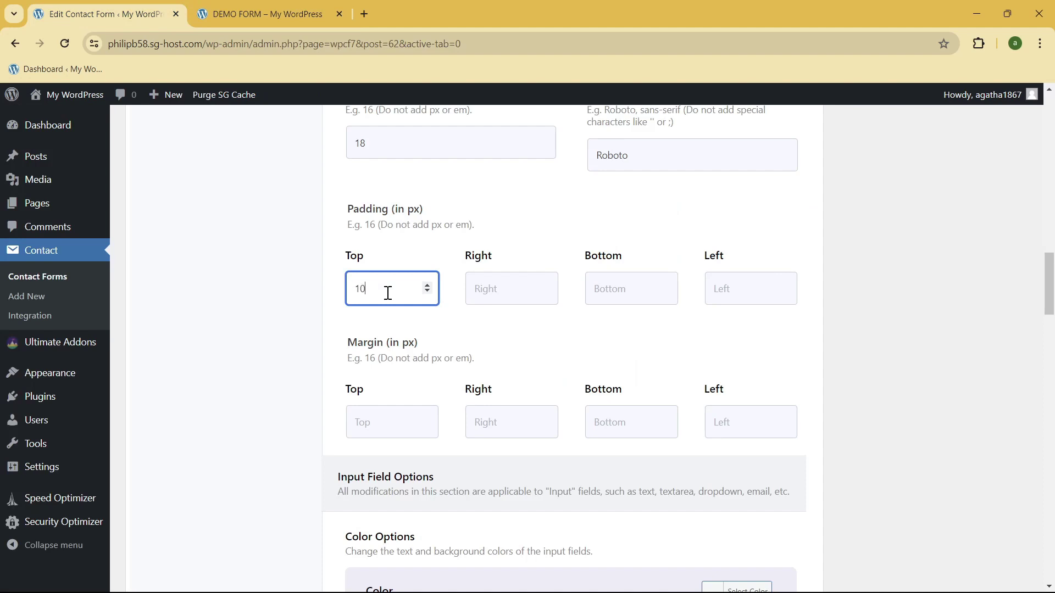
left_click(525, 294)
type("10")
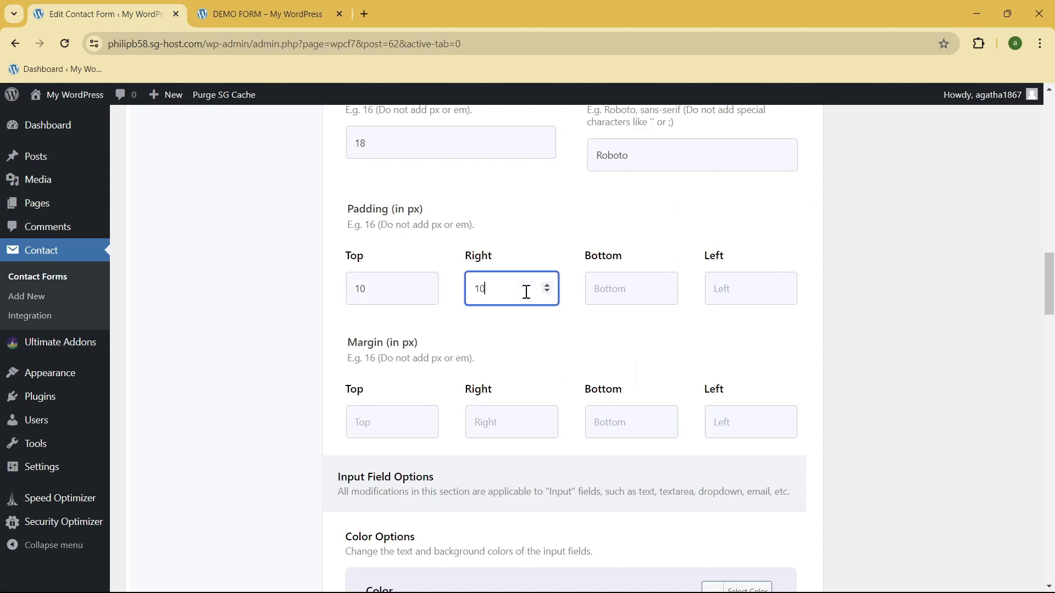
left_click(652, 286)
type("10")
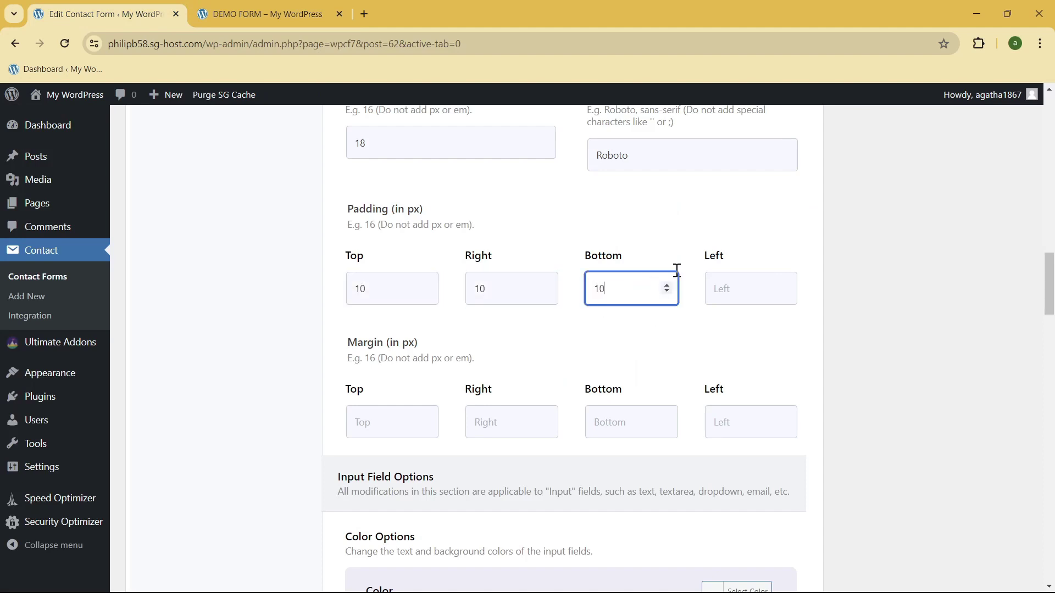
left_click(791, 281)
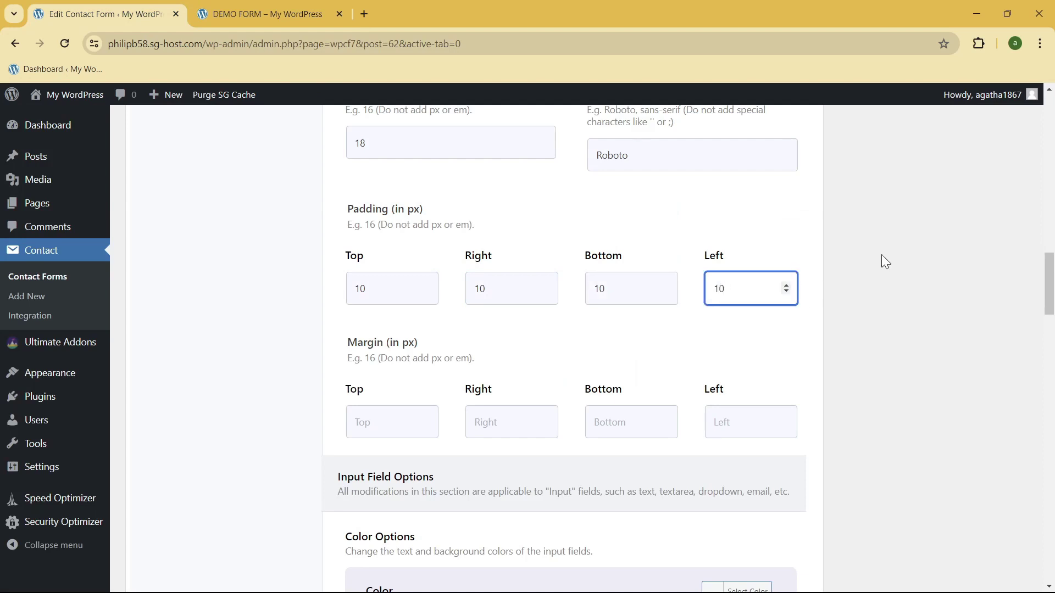
key("Return")
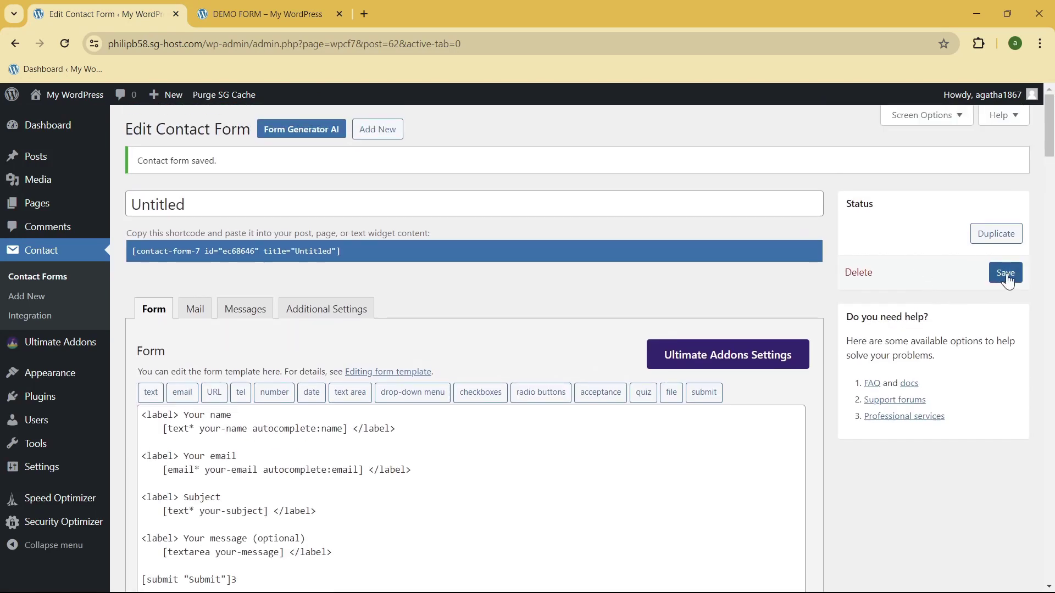
left_click(1006, 276)
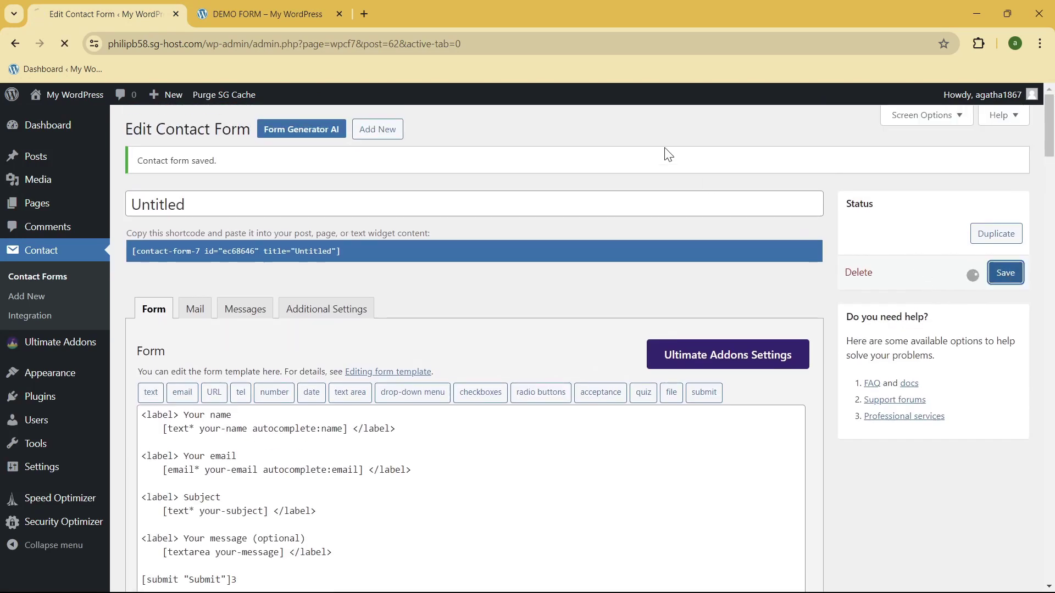
- Reload the DEMO FORM page and examine the padding around the labels and fields down to the submit button
left_click(290, 8)
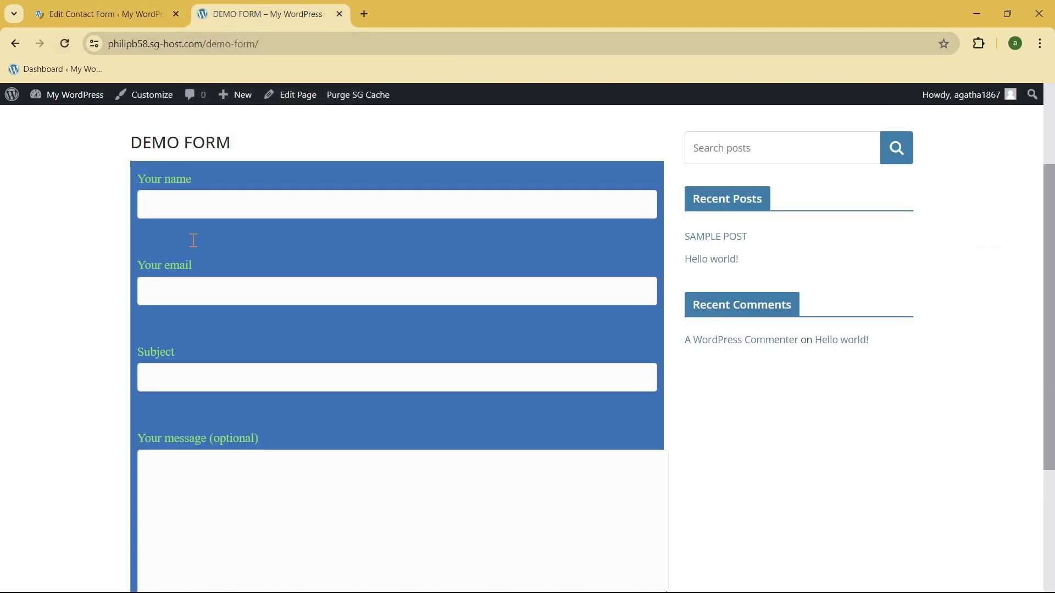
scroll(170, 378, "down", 3)
scroll(539, 440, "up", 5)
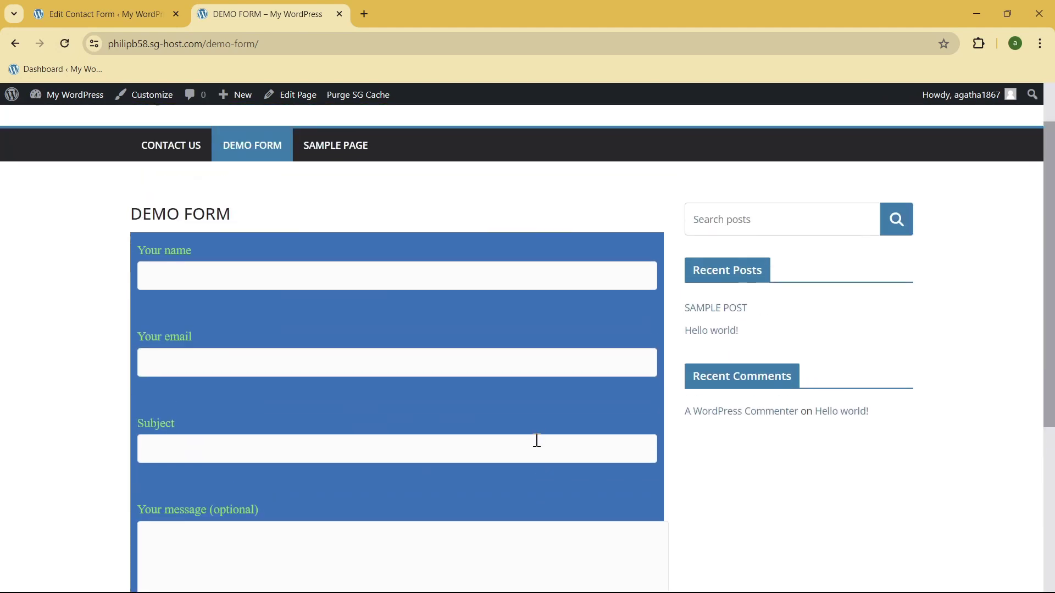
scroll(489, 436, "down", 4)
scroll(485, 431, "up", 4)
scroll(471, 434, "down", 5)
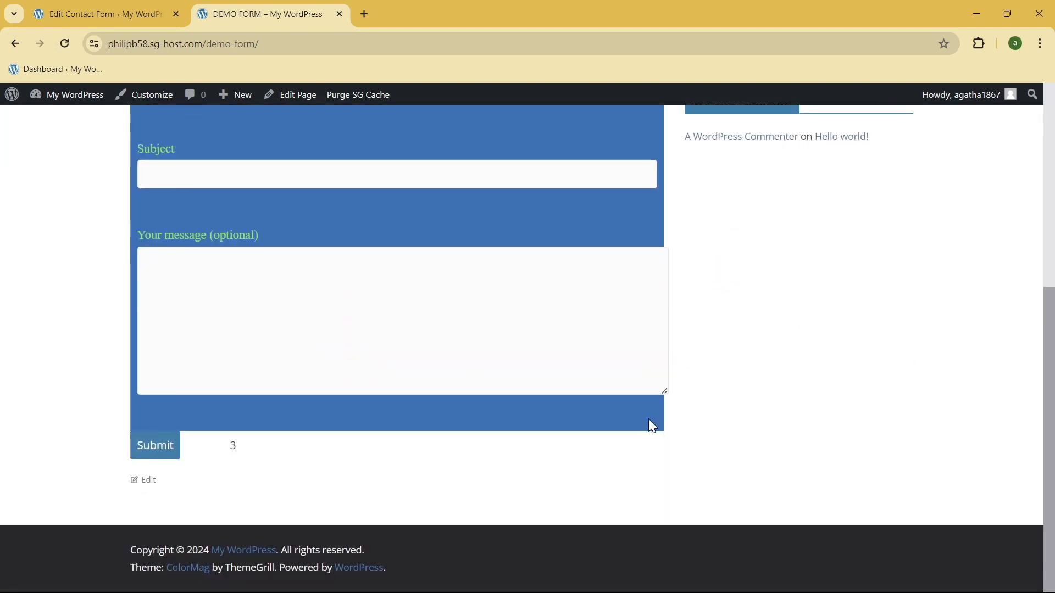
scroll(354, 319, "up", 1)
scroll(354, 323, "down", 1)
scroll(329, 329, "up", 5)
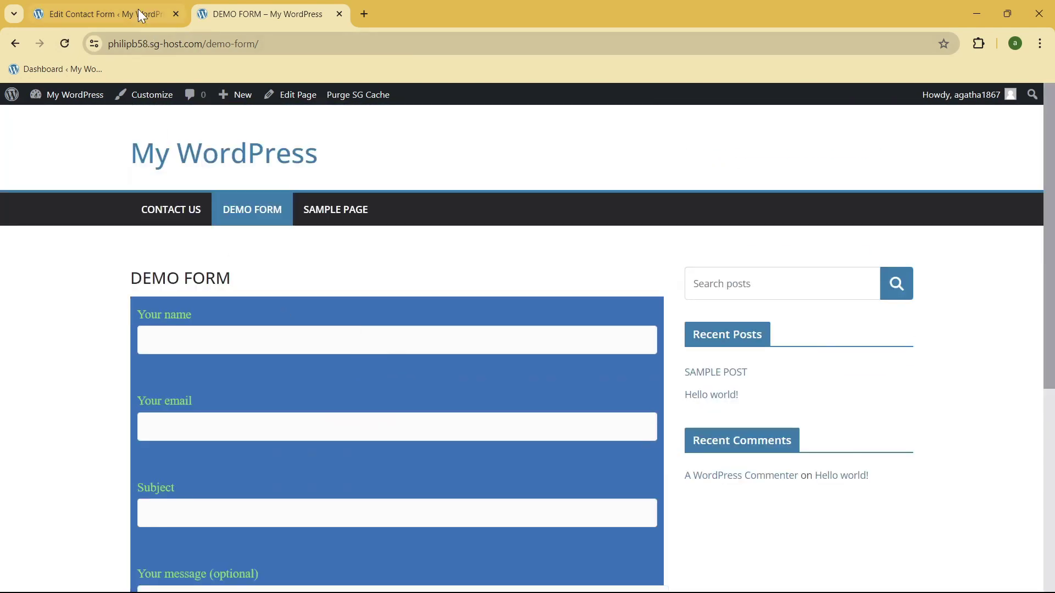
scroll(244, 283, "down", 1)
- Back in the contact form's styling settings, review the label margin settings and the Input Field Options section
left_click(96, 7)
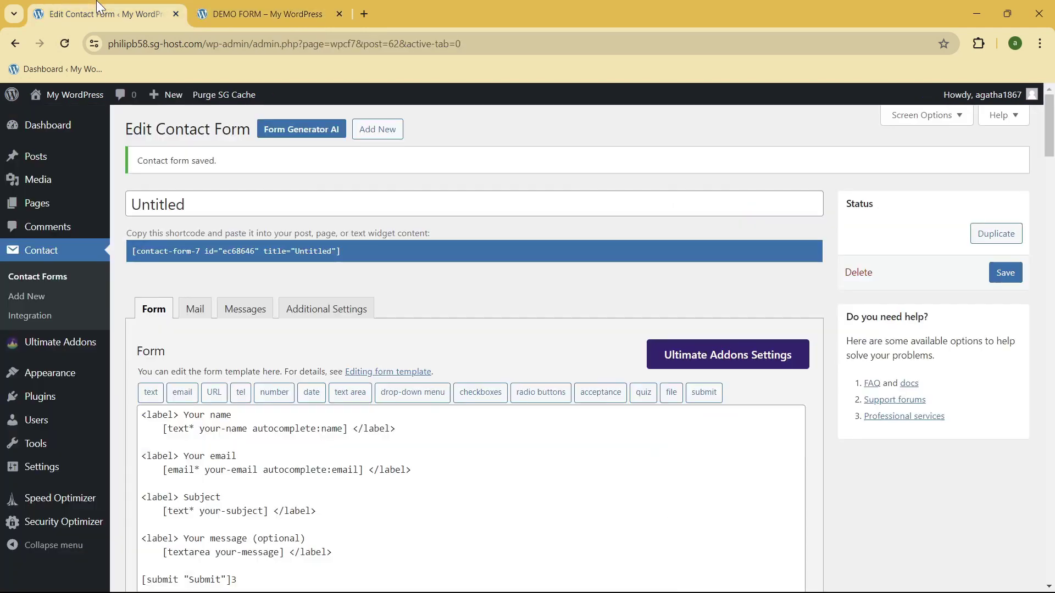
scroll(470, 405, "down", 1)
scroll(478, 409, "down", 15)
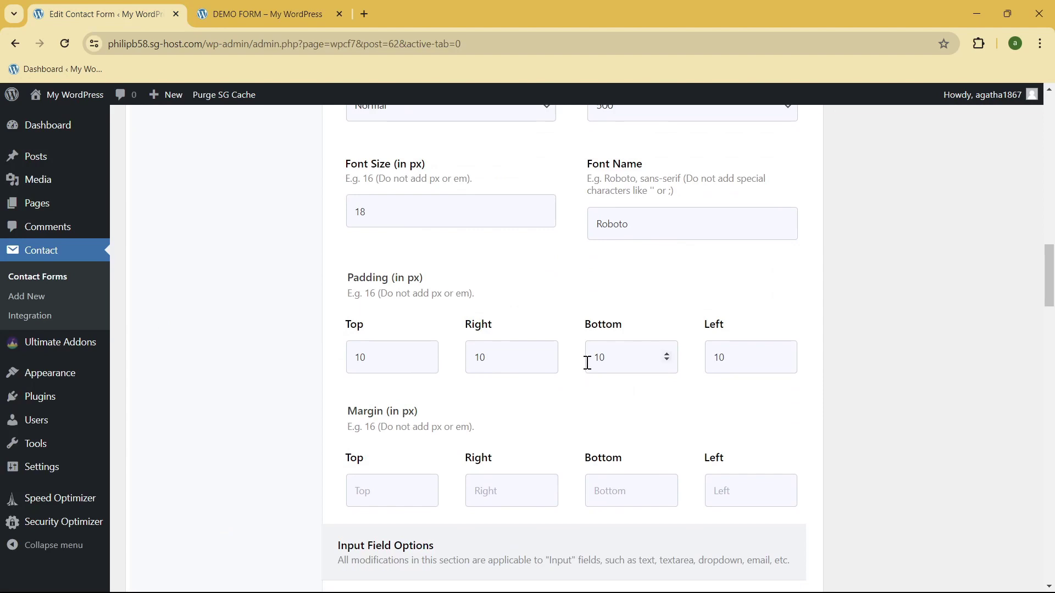
scroll(900, 368, "down", 2)
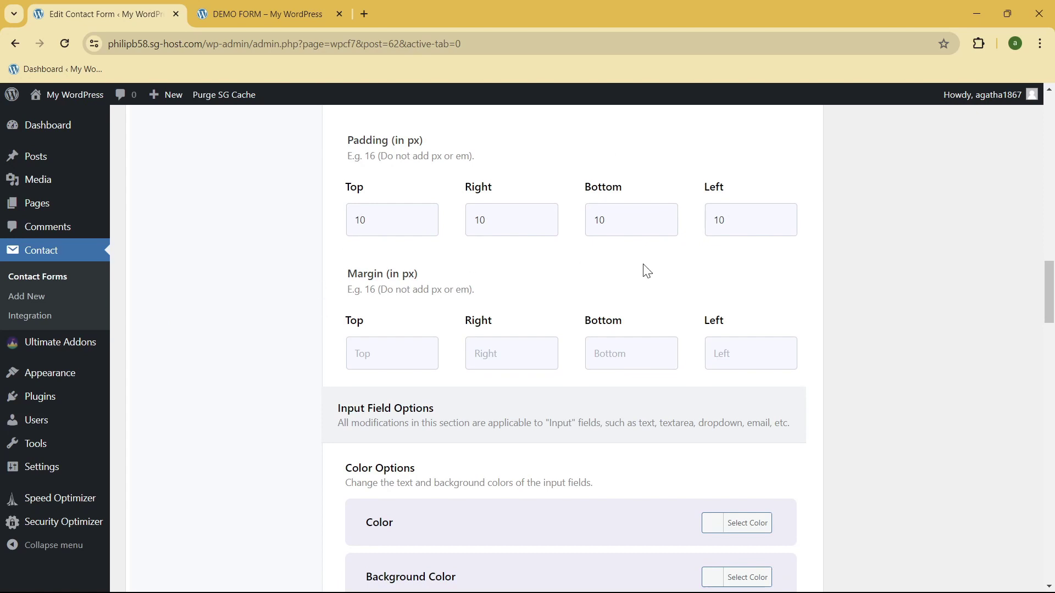
scroll(886, 319, "down", 5)
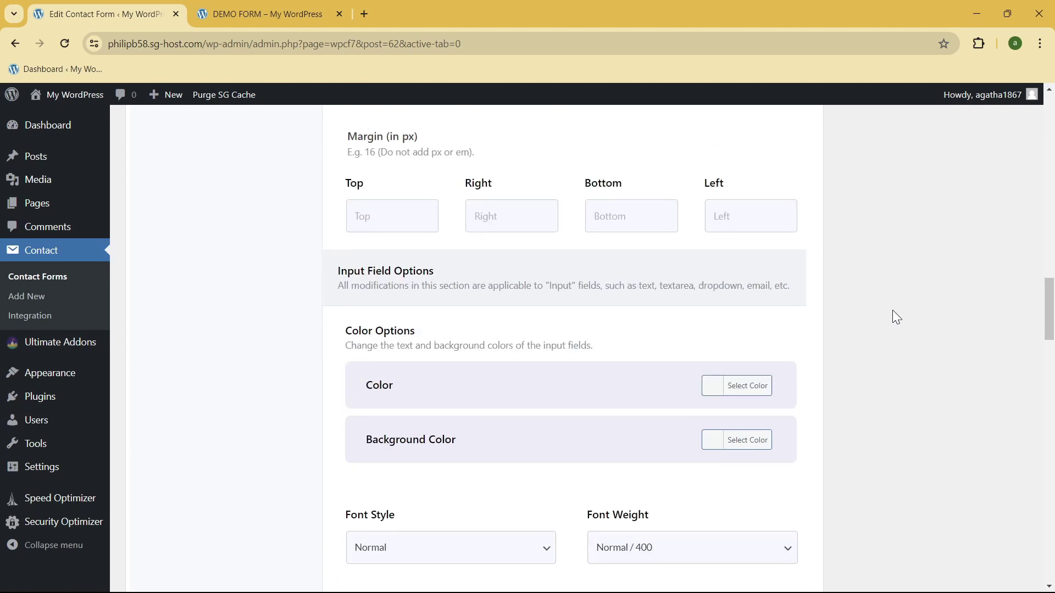
scroll(891, 312, "up", 2)
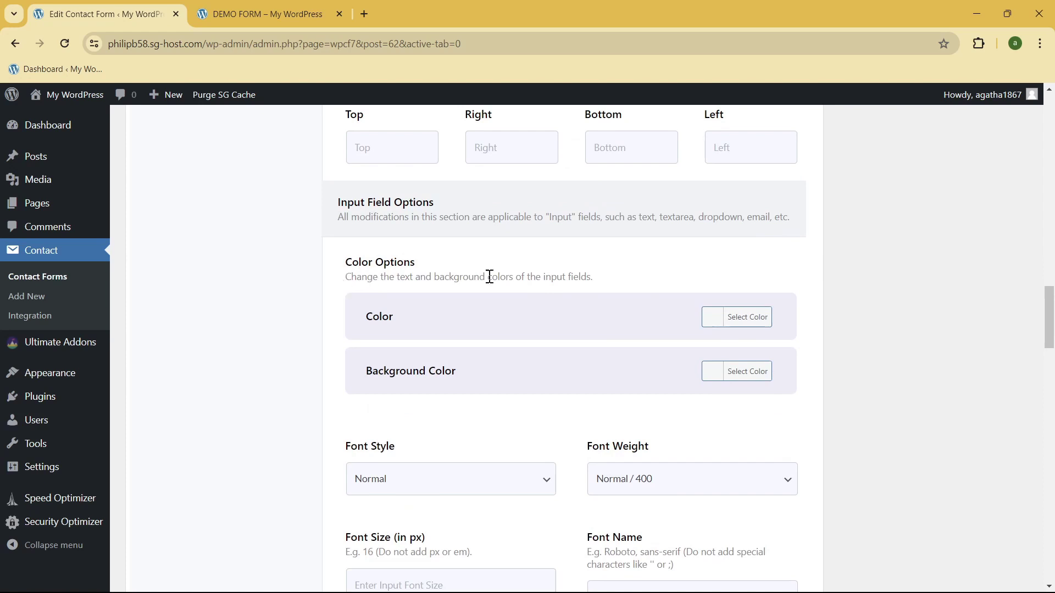
scroll(879, 292, "down", 1)
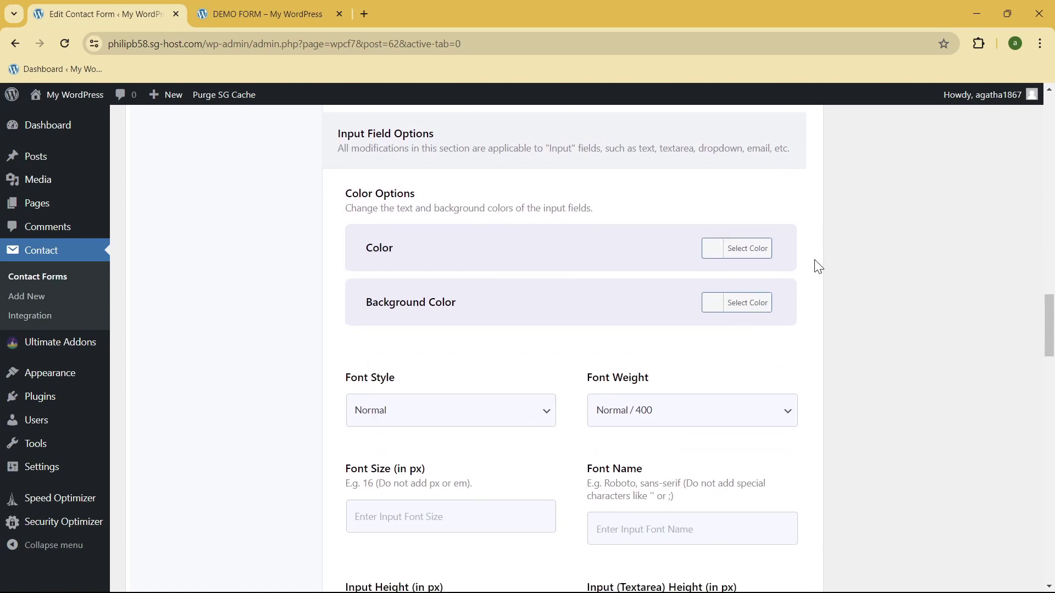
- Set the input field text color to black and open the input field background color choices
left_click(724, 249)
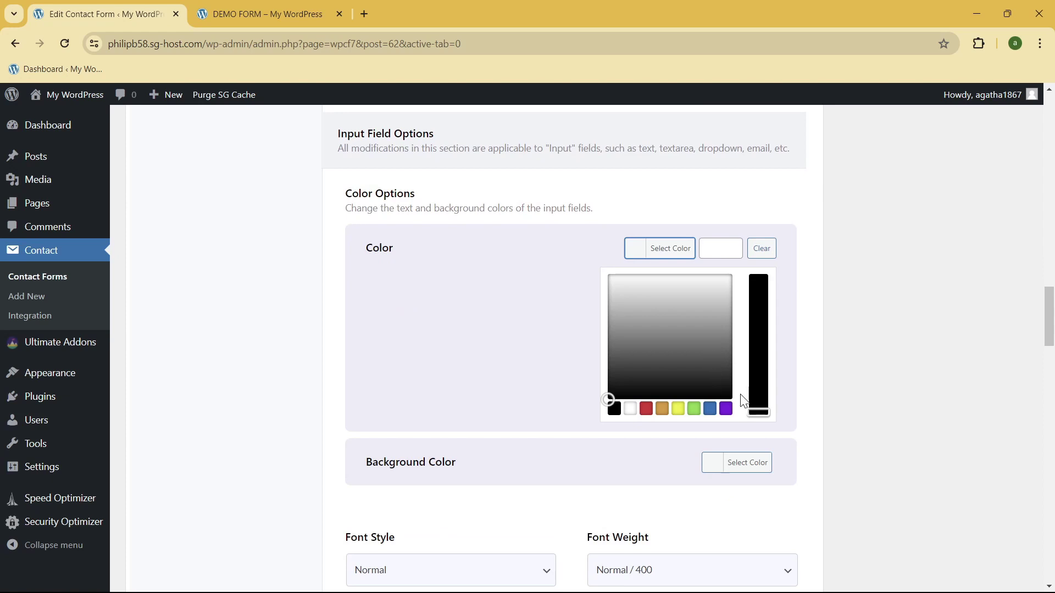
left_click(758, 411)
left_click(912, 337)
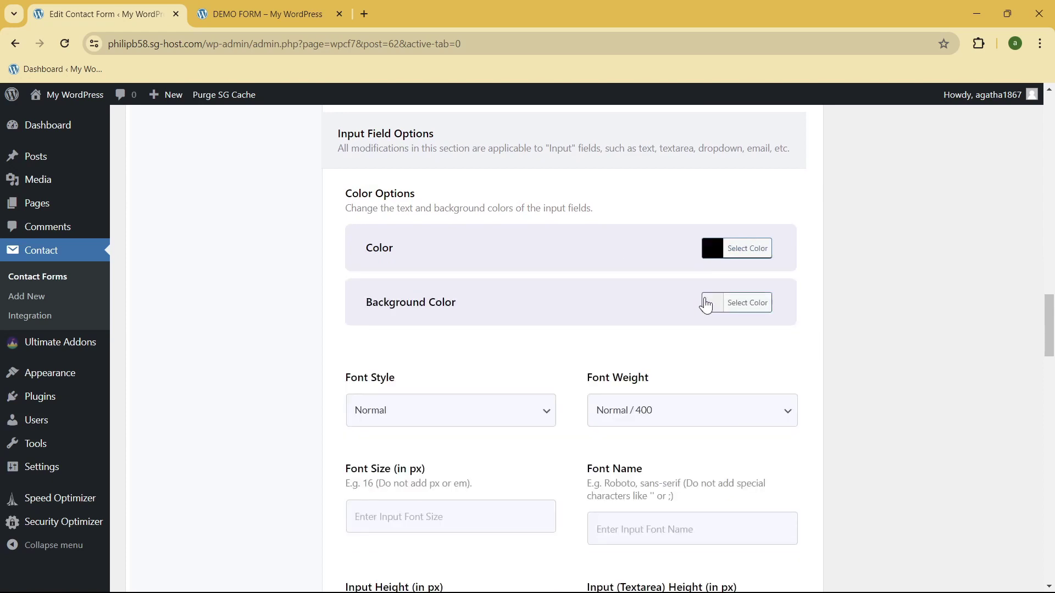
left_click(705, 304)
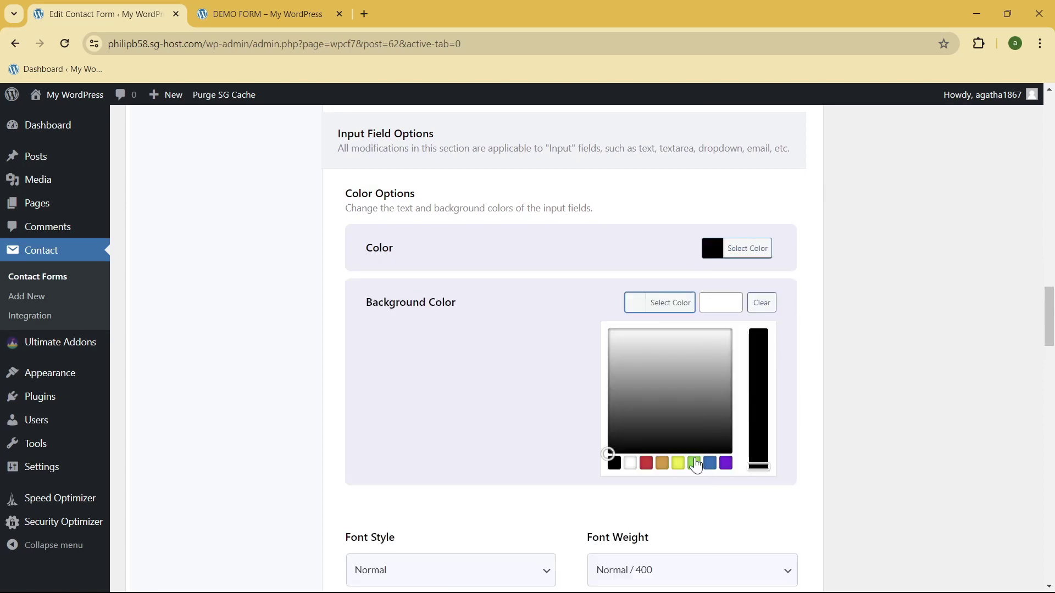
- Set the input field text color to purple (#8224e3)
left_click(724, 250)
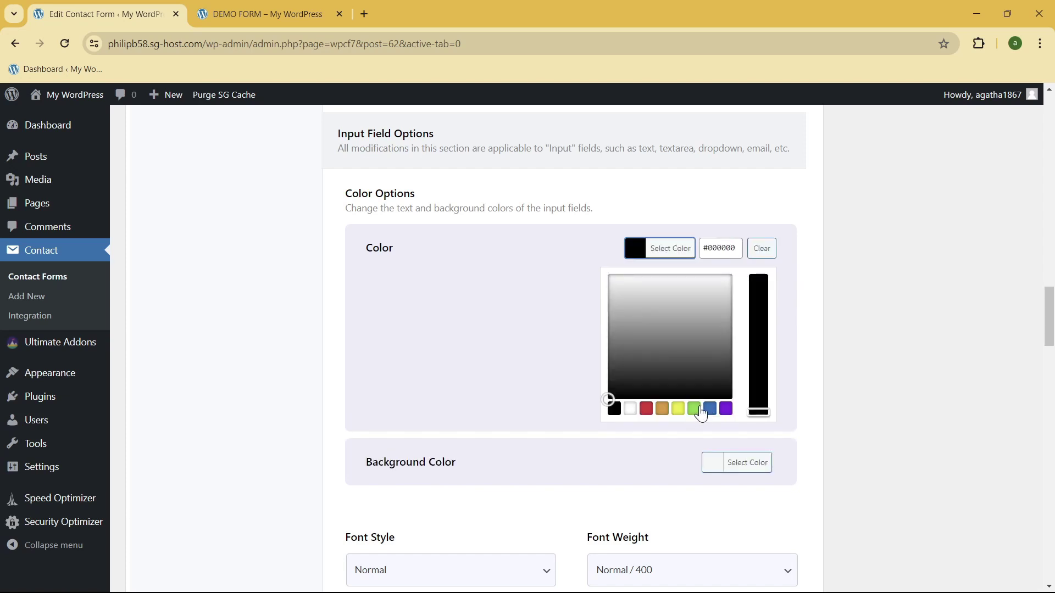
left_click(726, 409)
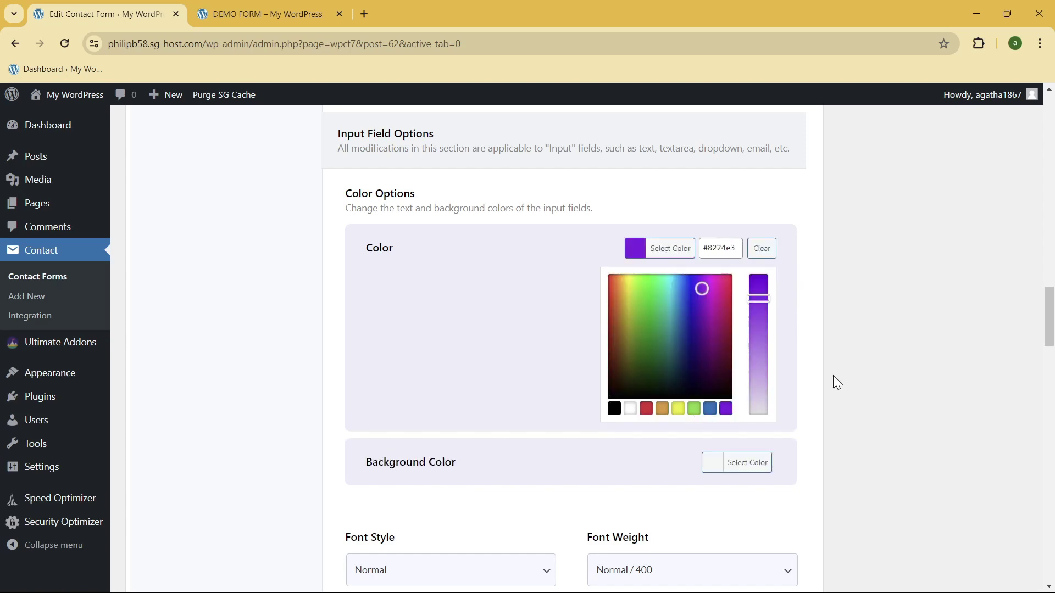
- Set the input field background color to black
left_click(832, 374)
left_click(719, 302)
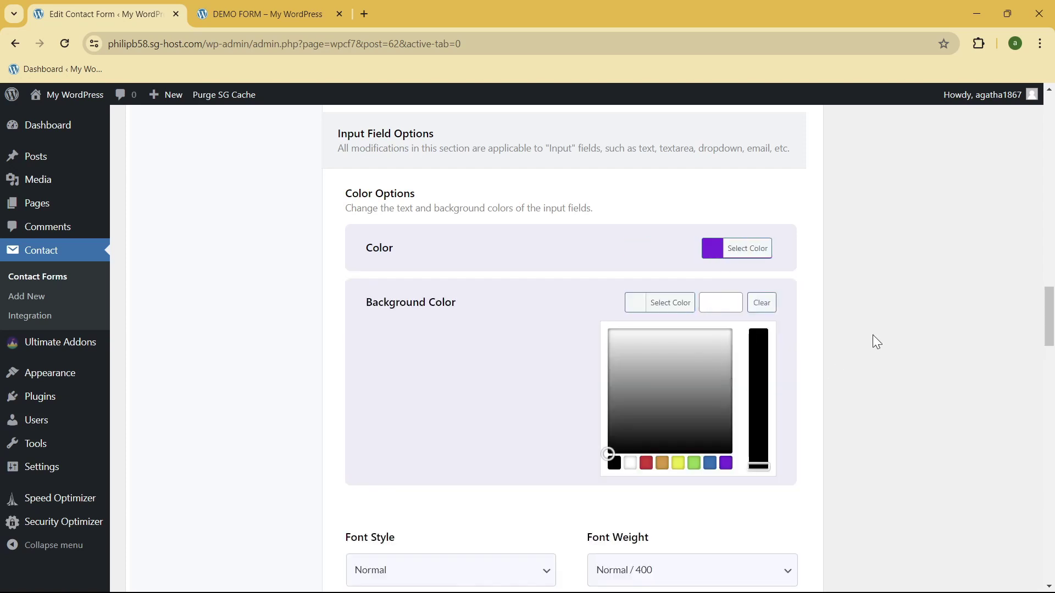
left_click(835, 336)
left_click(704, 299)
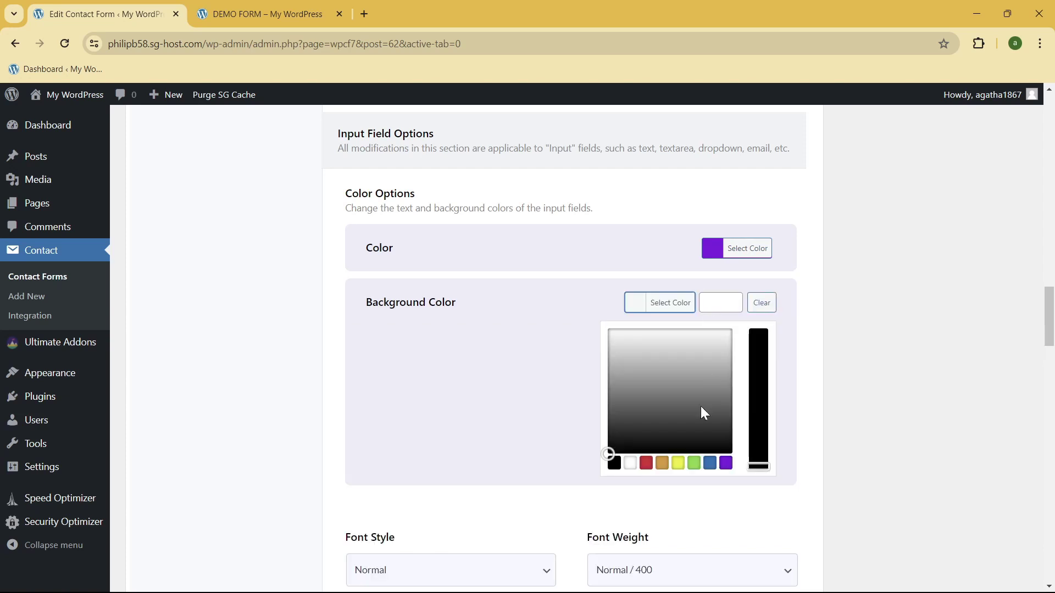
left_click(613, 461)
left_click(946, 407)
- Keep the input field font style at Normal and set the font weight to 500
scroll(618, 297, "down", 1)
scroll(618, 297, "down", 1)
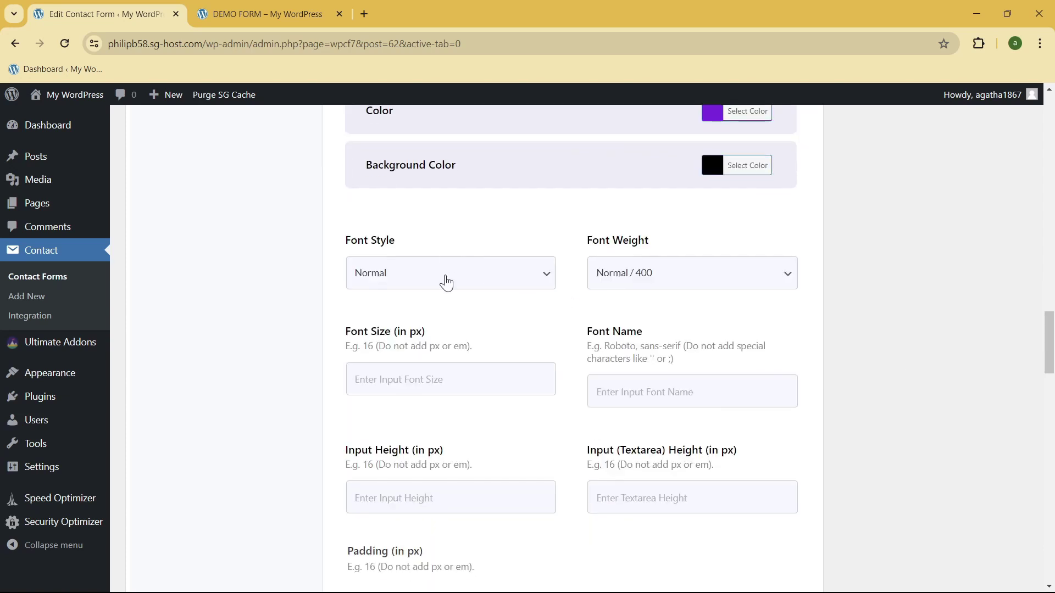
left_click(447, 279)
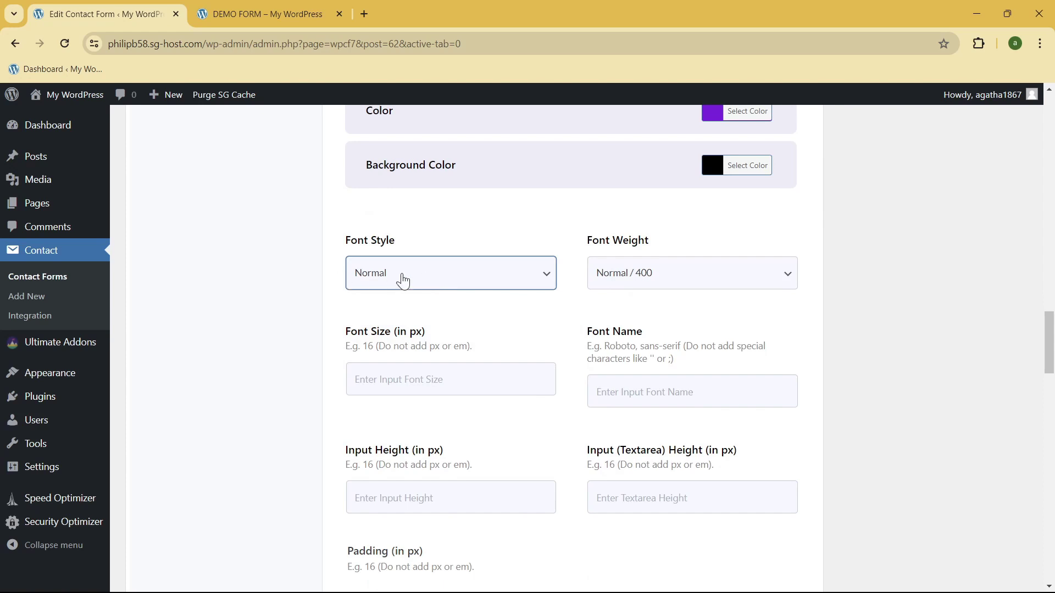
left_click(400, 278)
left_click(400, 278)
left_click(760, 285)
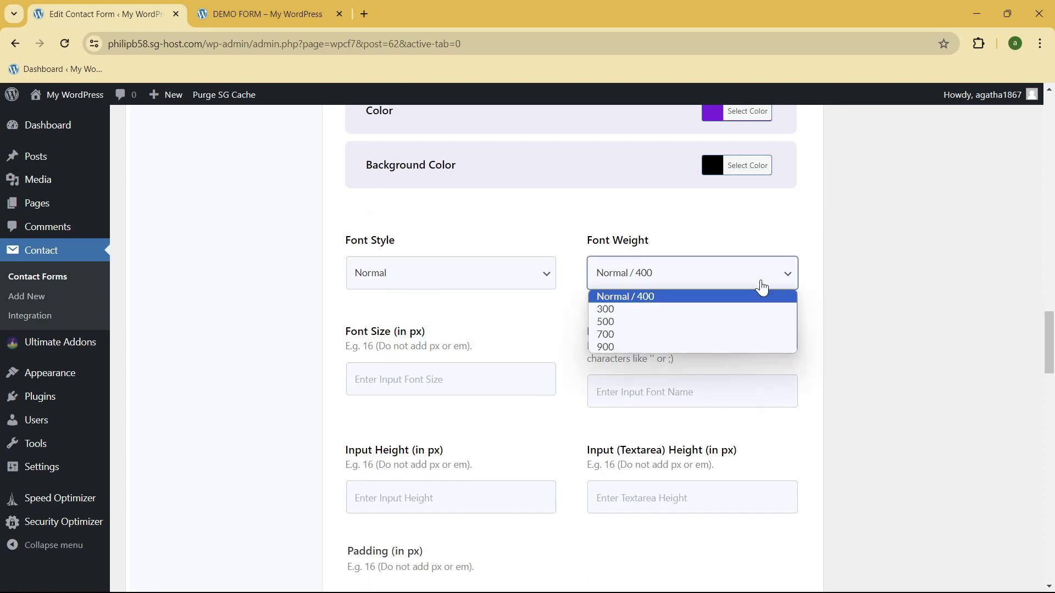
left_click(638, 323)
- Set the input field font size to 18 px and the font name to Roboto
left_click(469, 378)
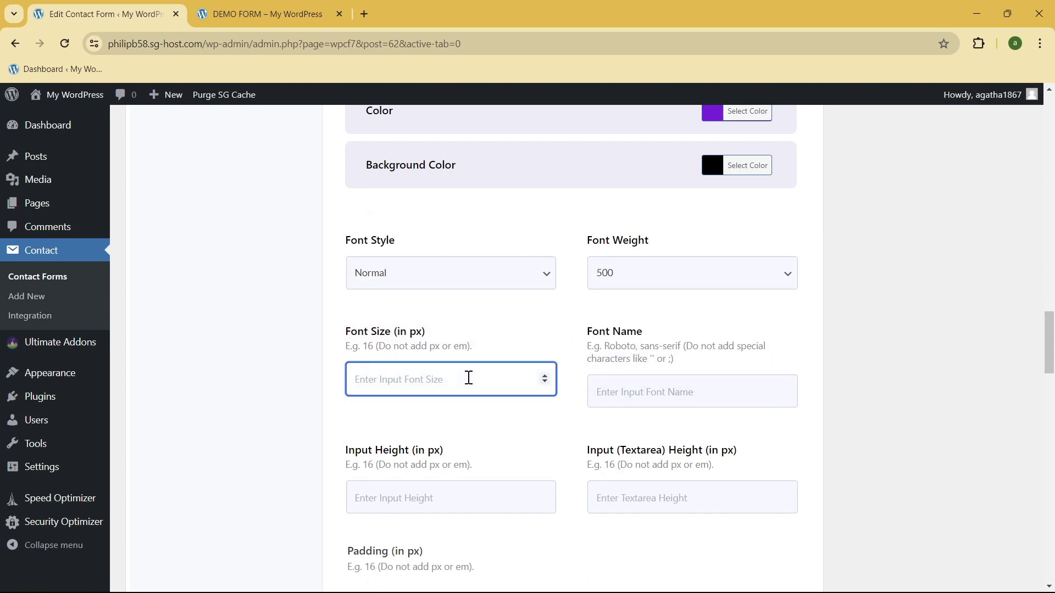
type("18")
left_click(667, 397)
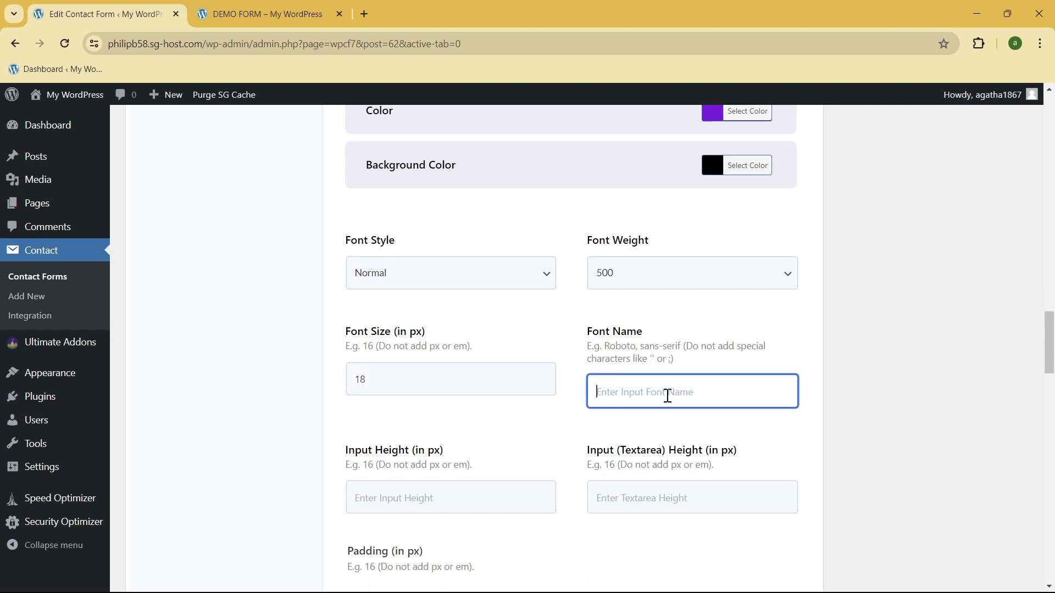
type("Roboto")
- Compare the label settings with the input field options, and set the input height to 18 px
scroll(1010, 428, "down", 8)
scroll(977, 385, "up", 5)
left_click(301, 342)
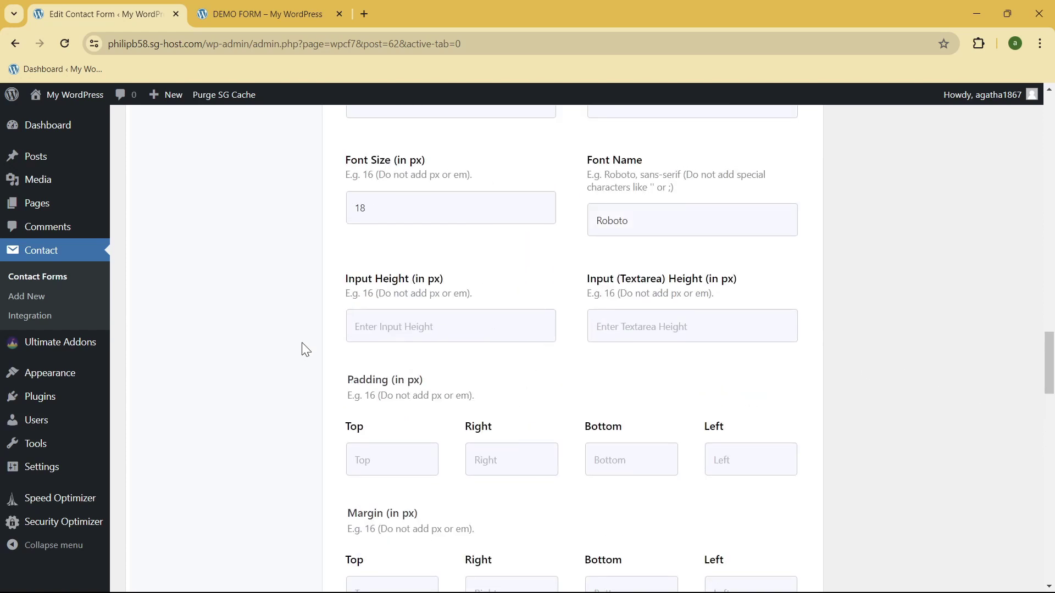
scroll(302, 343, "up", 2)
scroll(381, 375, "up", 8)
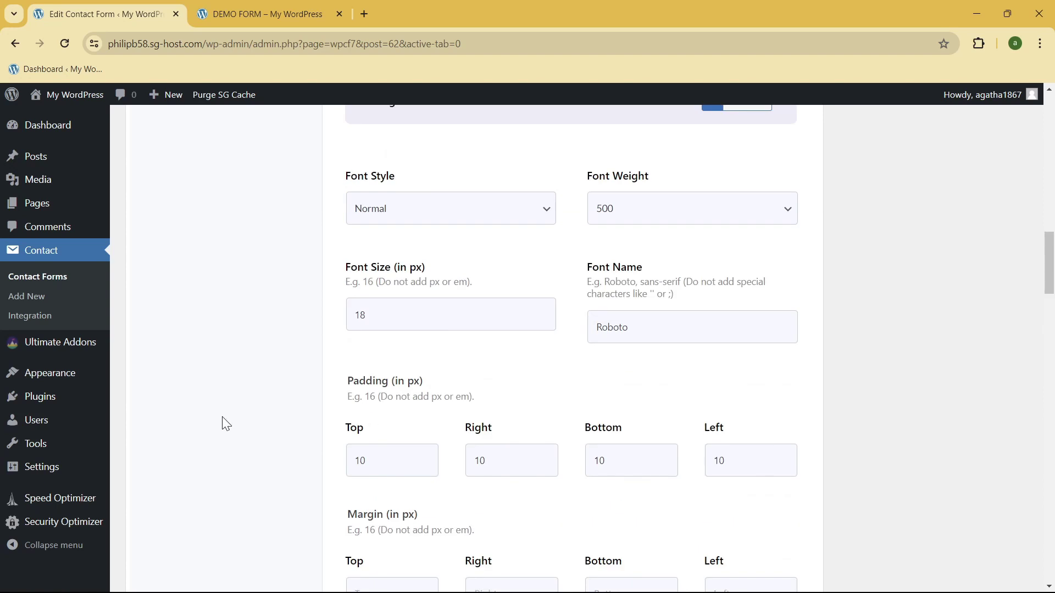
scroll(544, 333, "down", 1)
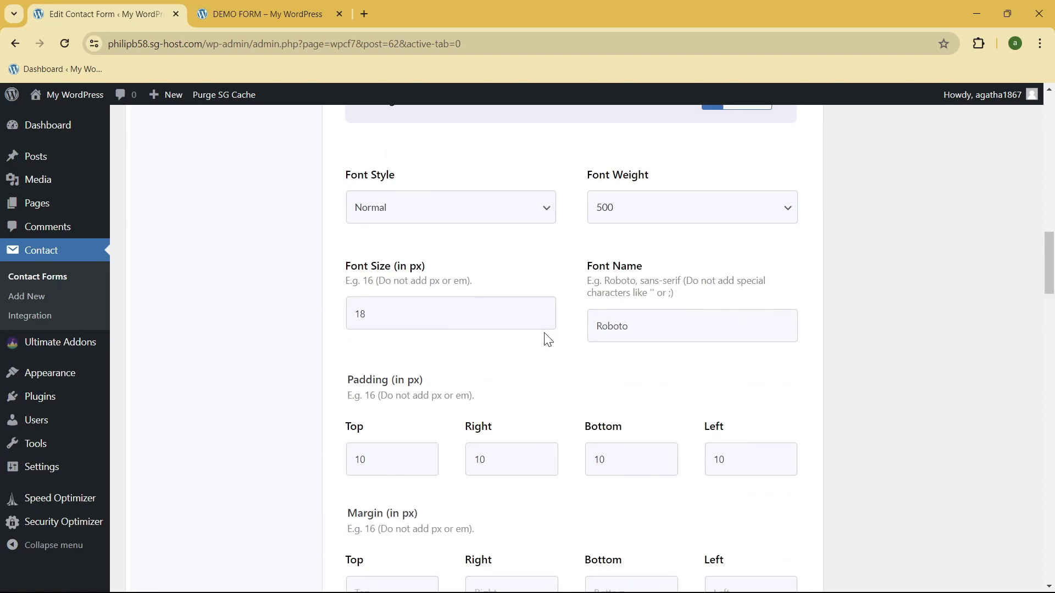
scroll(544, 337, "down", 10)
scroll(450, 357, "up", 3)
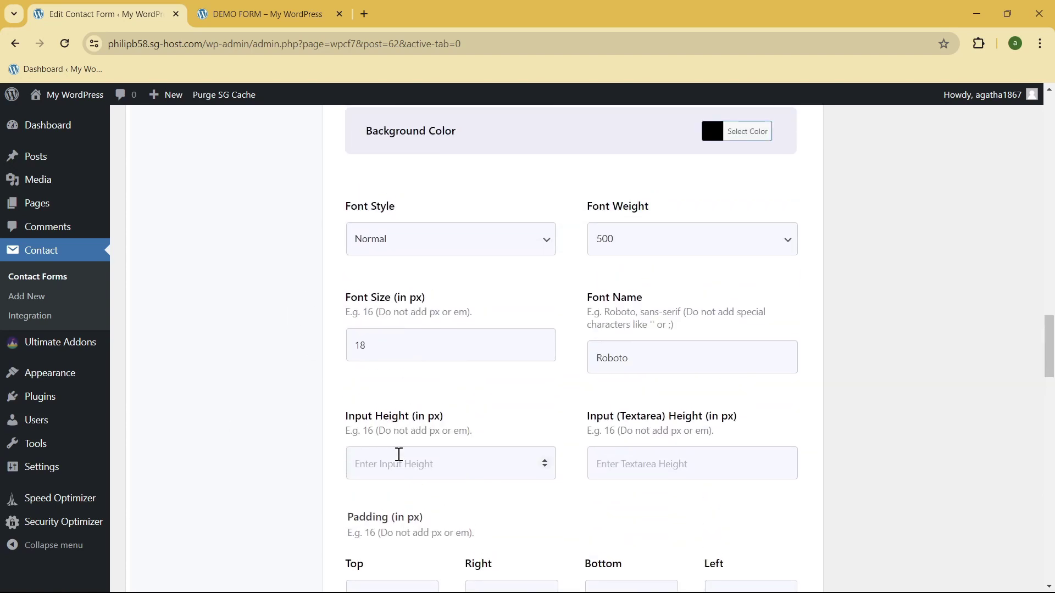
left_click(399, 456)
type("18")
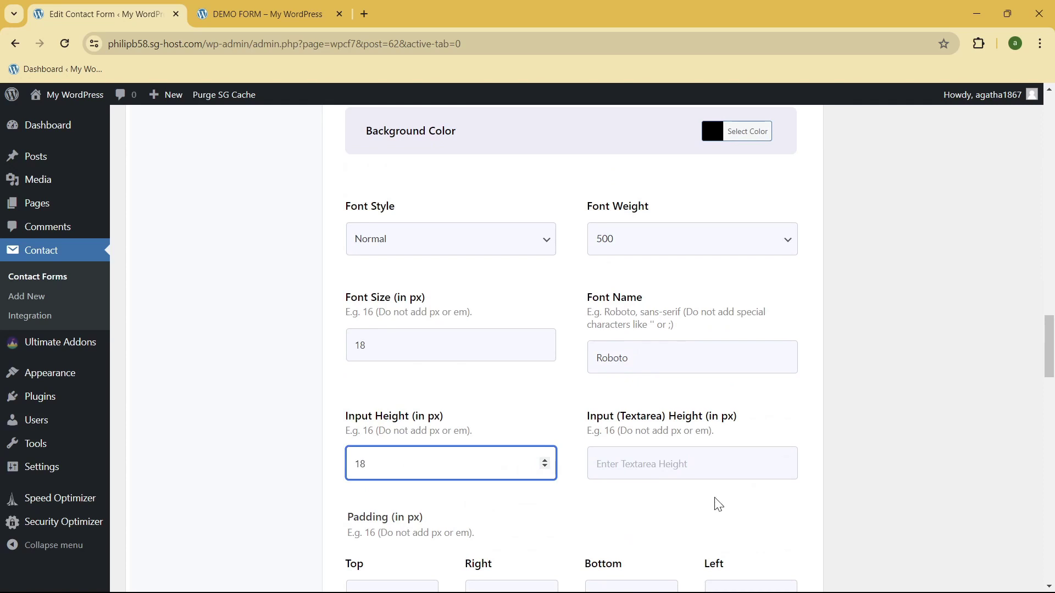
left_click(903, 359)
- Leave the input field padding and margins empty and save the contact form
scroll(903, 359, "down", 3)
scroll(902, 359, "down", 1)
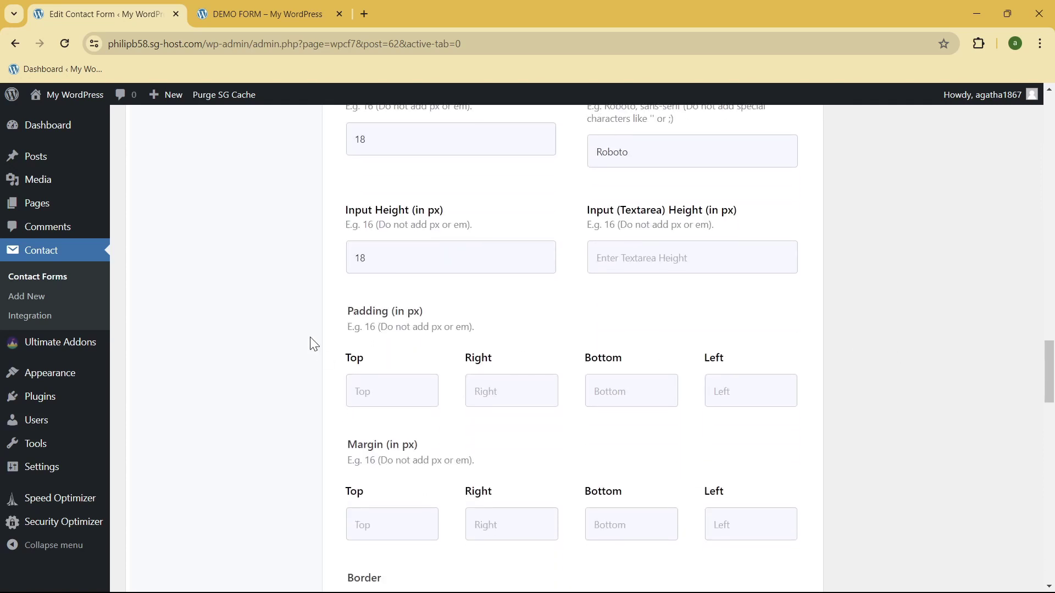
left_click(388, 391)
left_click(941, 328)
scroll(940, 327, "down", 4)
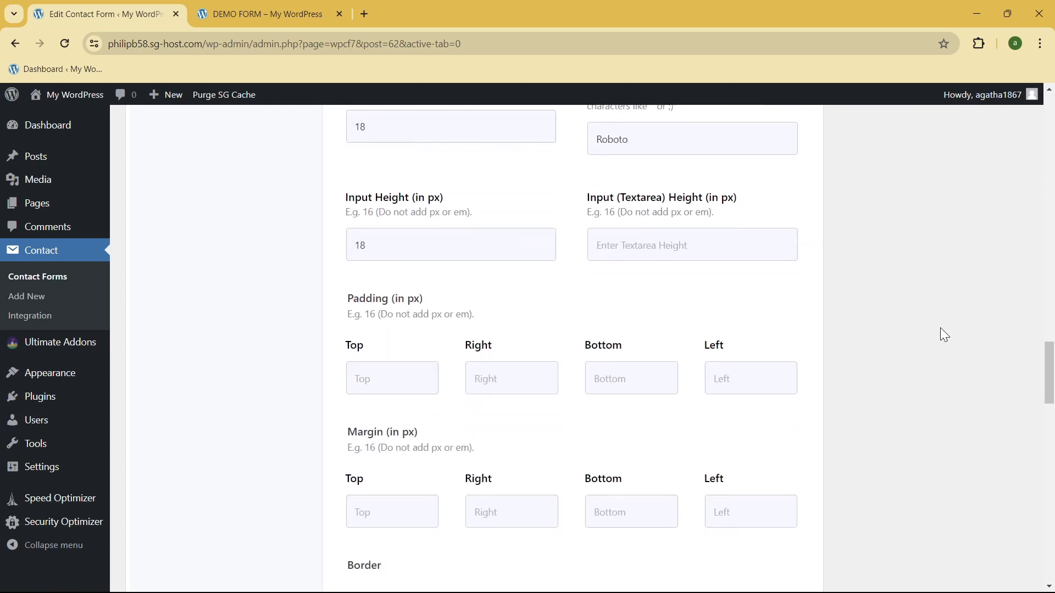
scroll(940, 327, "up", 10)
scroll(1006, 357, "up", 15)
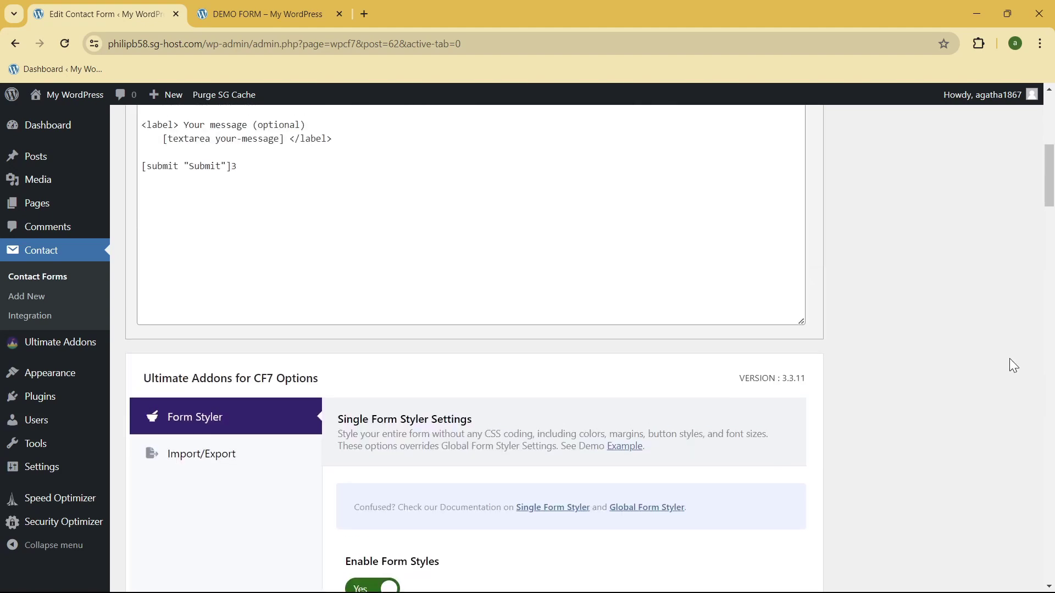
left_click(1005, 273)
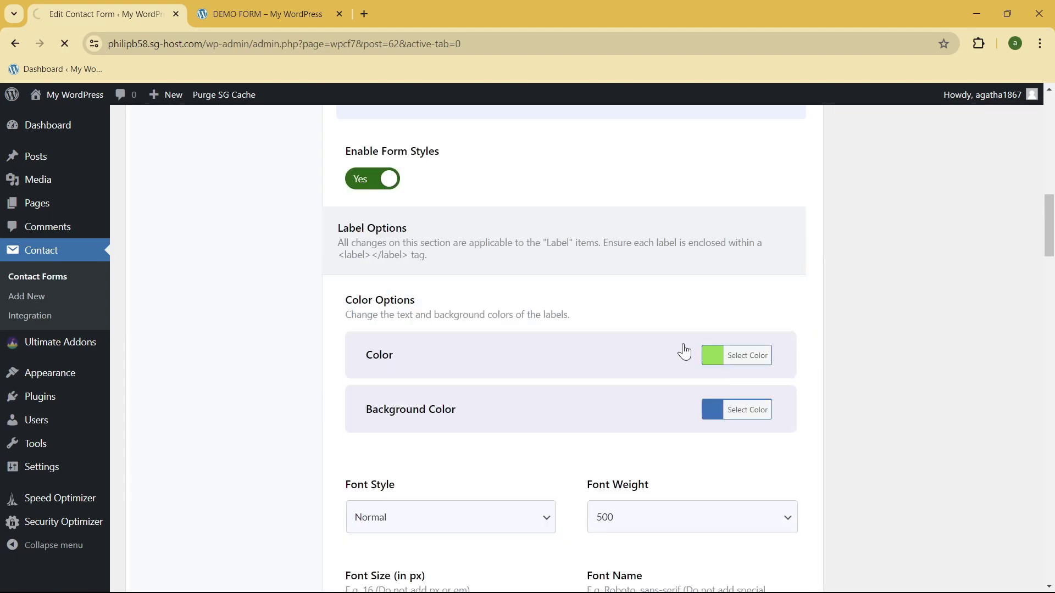
- Reload the DEMO FORM page and check the restyled input fields by entering sample text in the Your name field
left_click(240, 11)
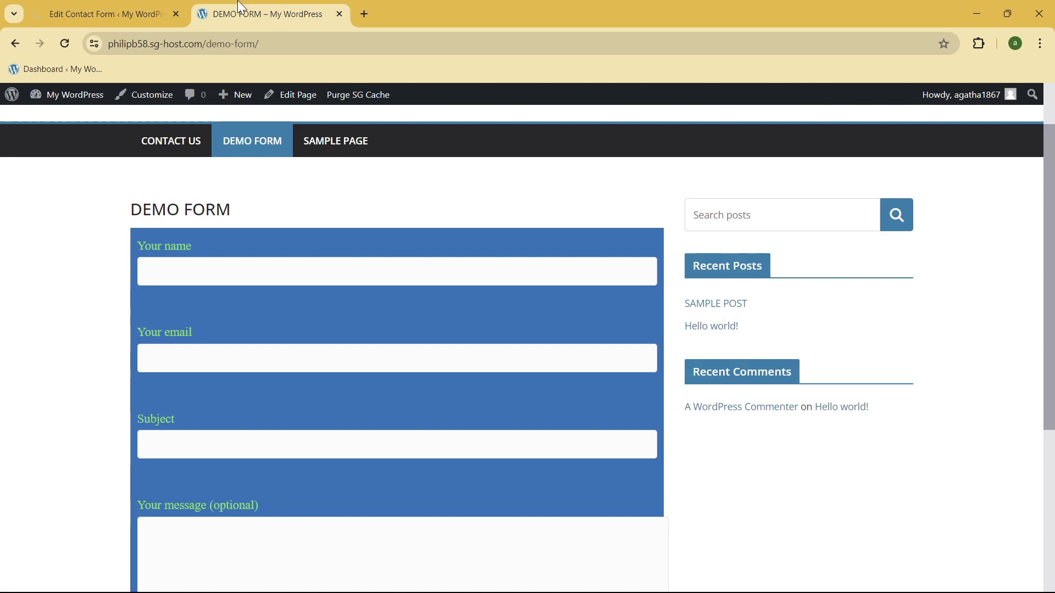
left_click(64, 44)
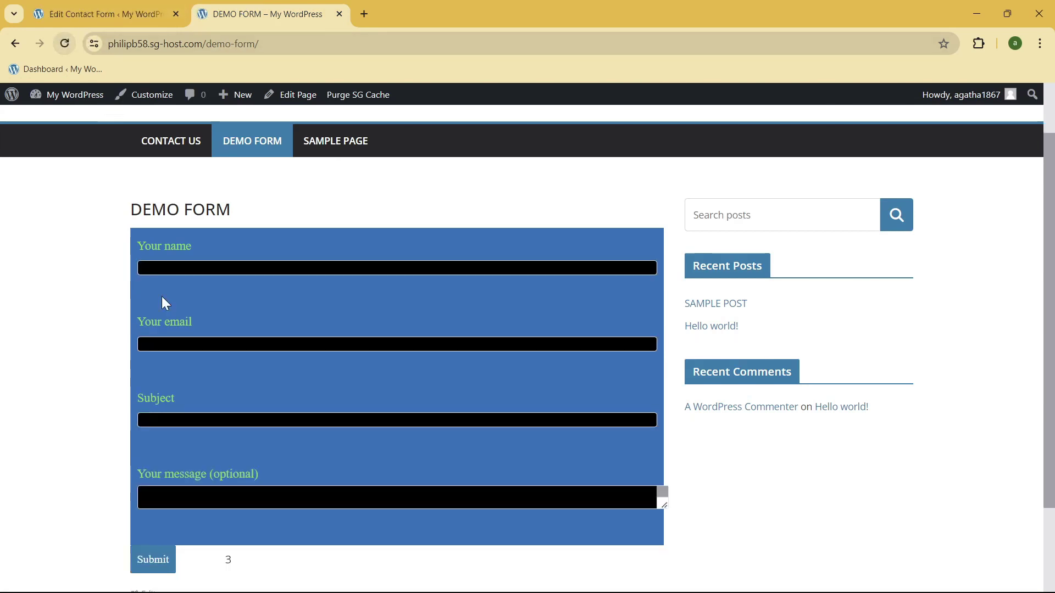
left_click(173, 267)
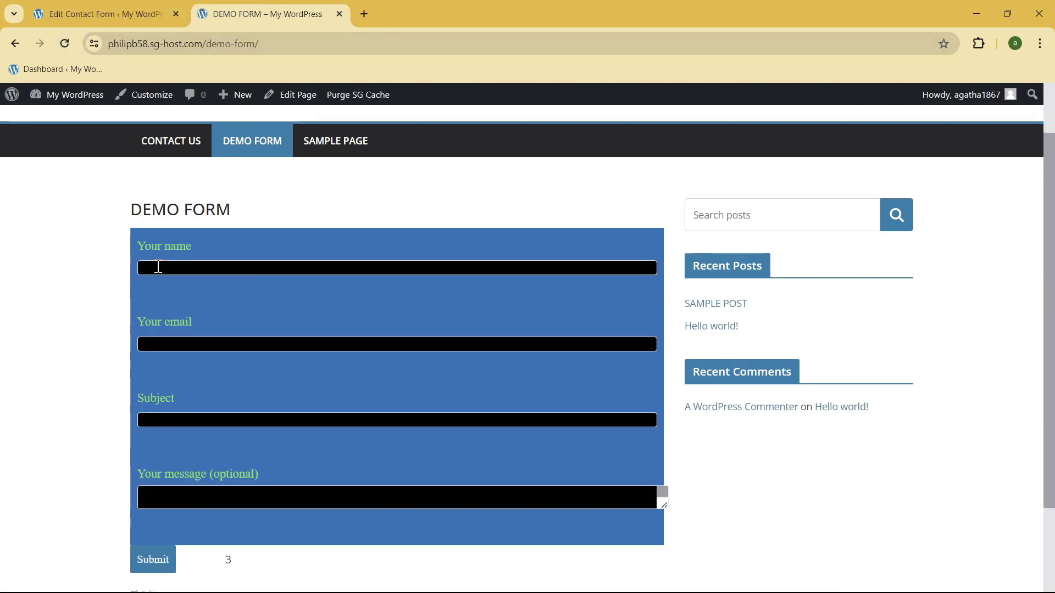
type("SDddsfsfs")
key("ctrl+a")
key("BackSpace")
type("BAS")
scroll(419, 457, "down", 3)
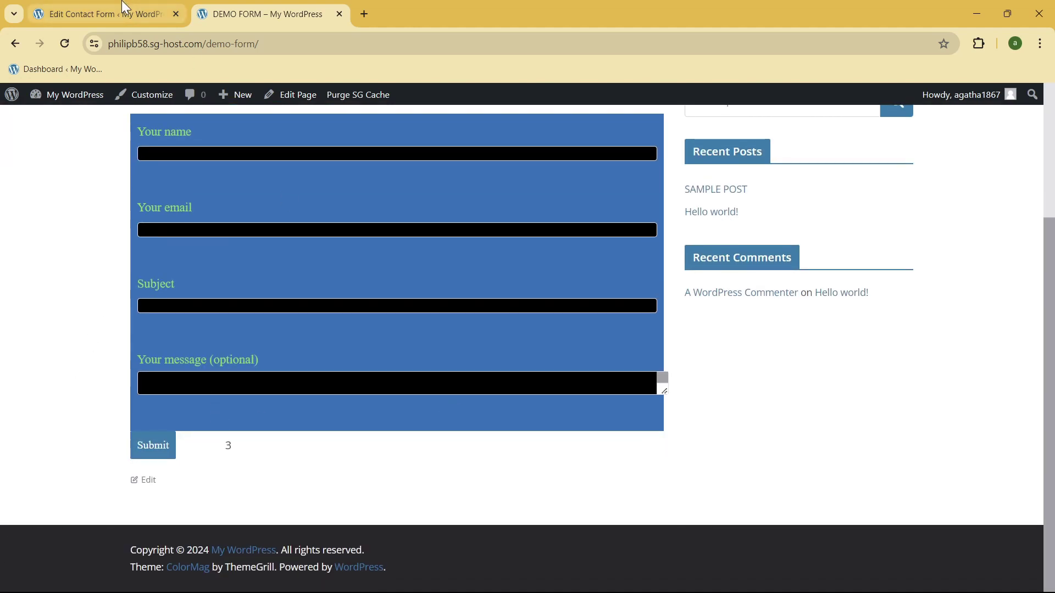
scroll(214, 287, "up", 5)
- Return to the contact form's styling settings and review the input field border settings and the Submit Button Options section
key("ctrl+Tab")
scroll(841, 429, "down", 20)
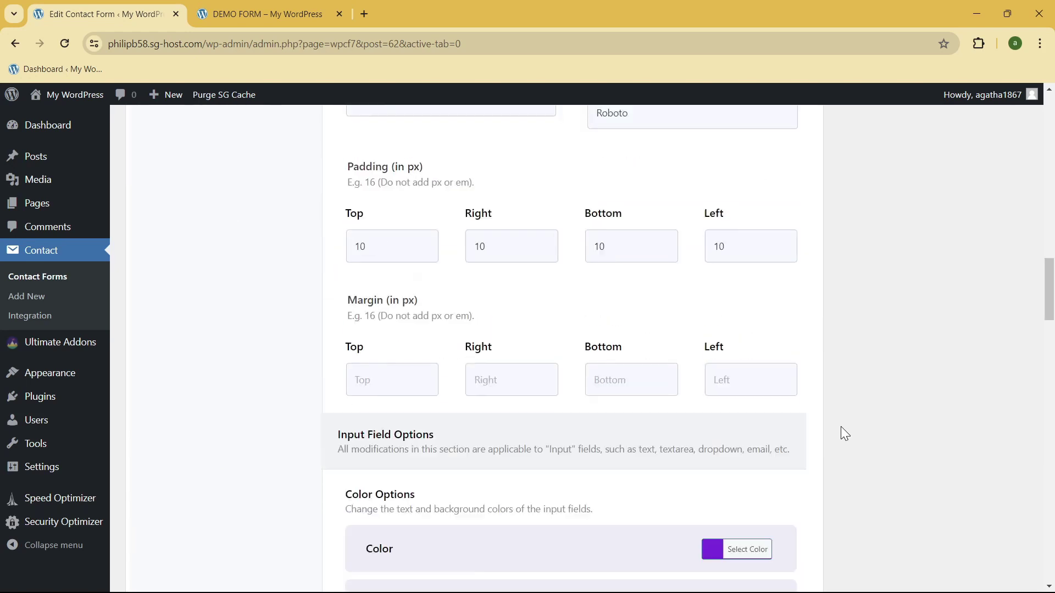
scroll(877, 417, "down", 15)
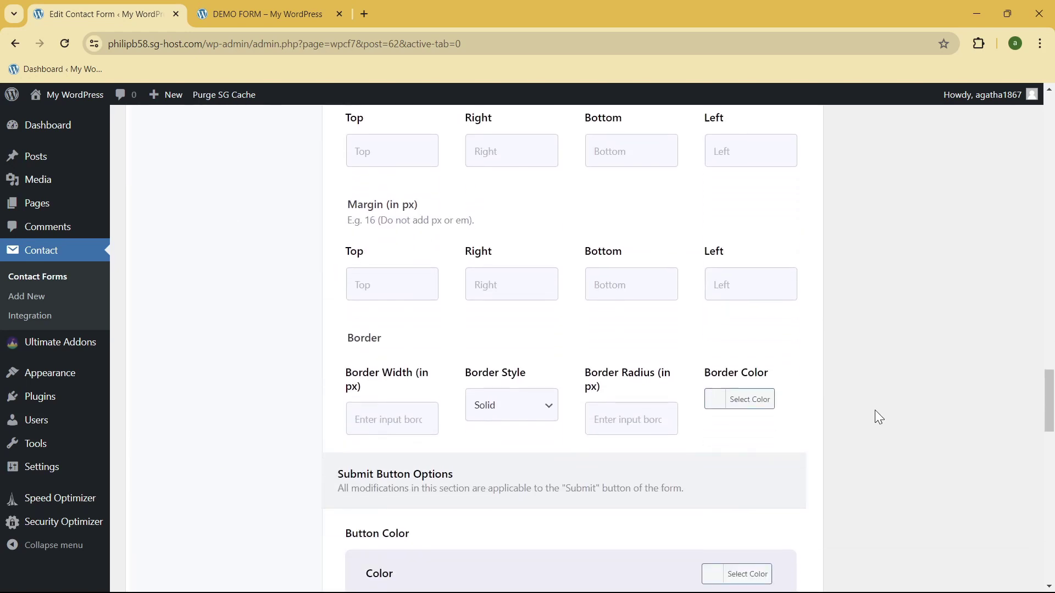
scroll(875, 410, "down", 6)
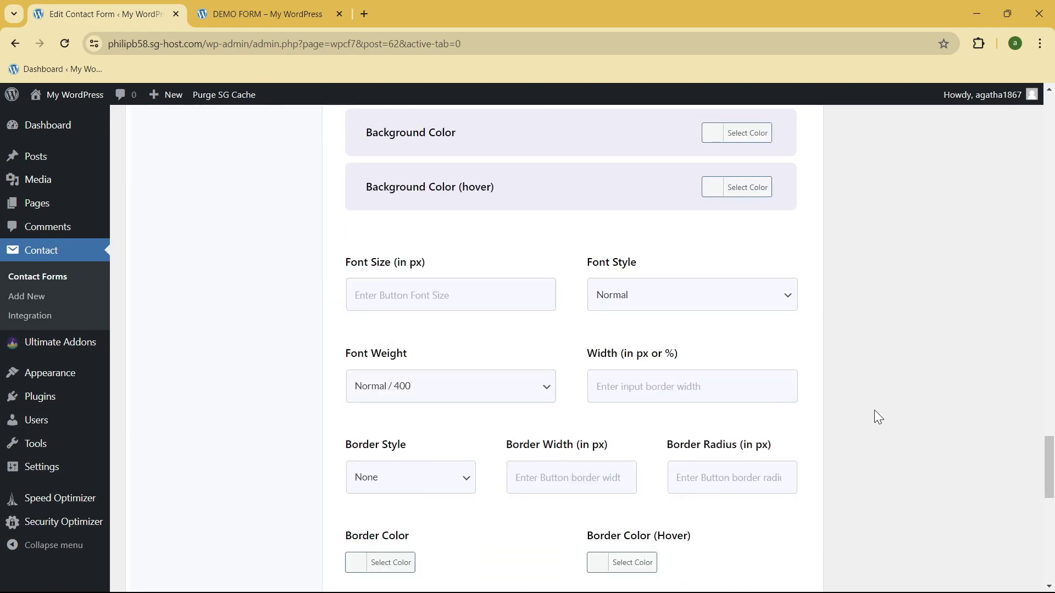
scroll(874, 410, "up", 4)
scroll(874, 410, "up", 6)
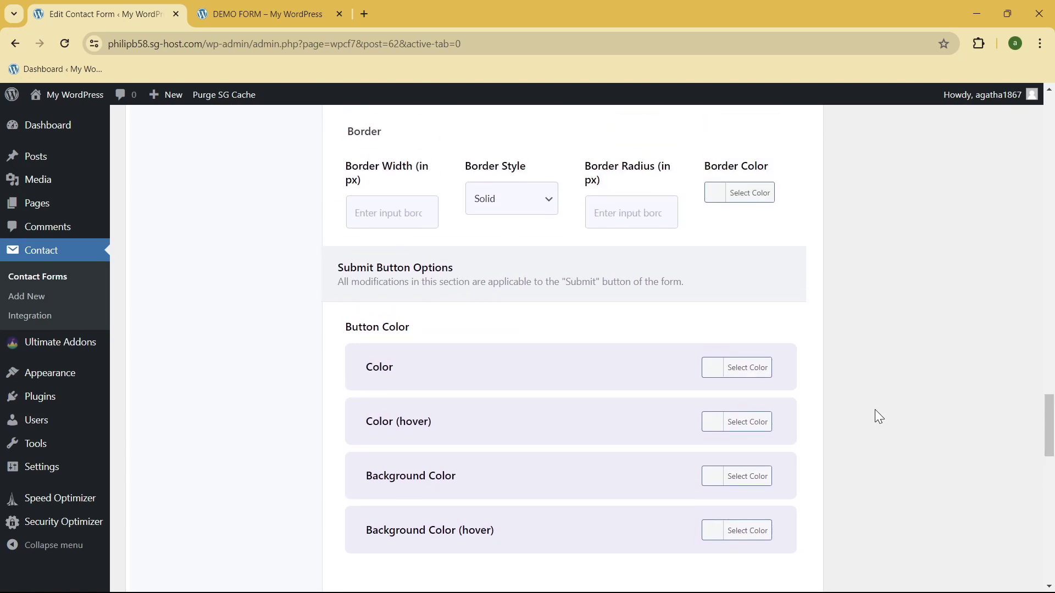
scroll(877, 410, "up", 1)
scroll(876, 409, "down", 5)
scroll(877, 408, "down", 1)
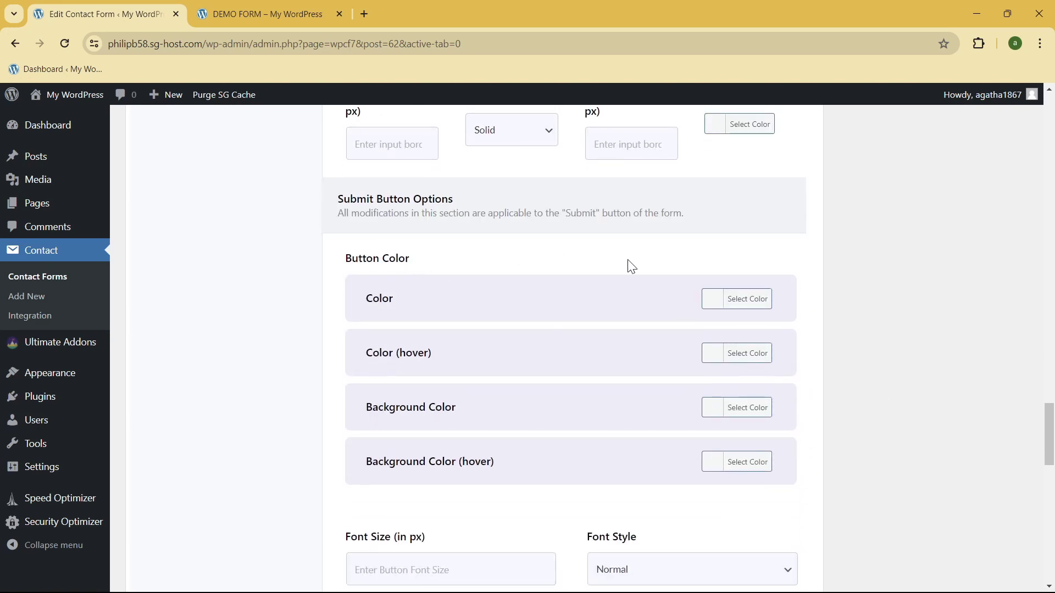
- Set the submit button's text color to black
scroll(627, 268, "down", 2)
left_click(734, 232)
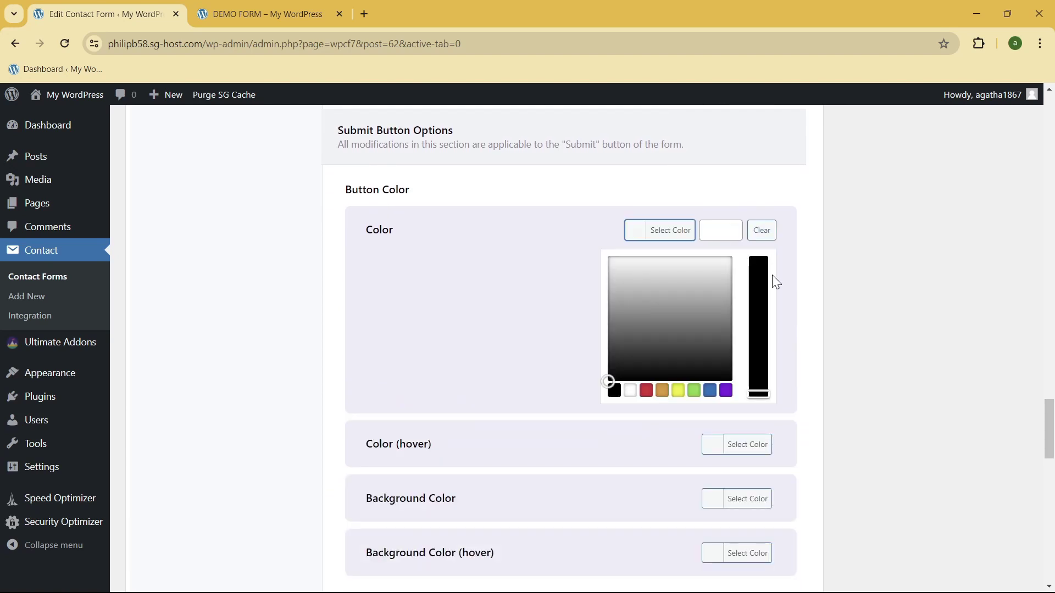
left_click(752, 265)
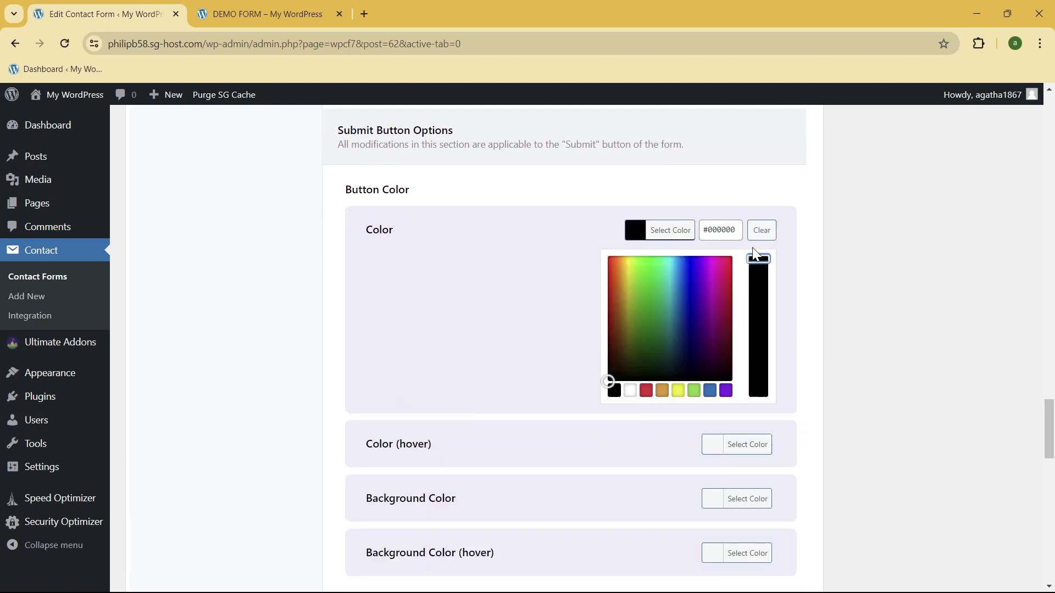
left_click(821, 293)
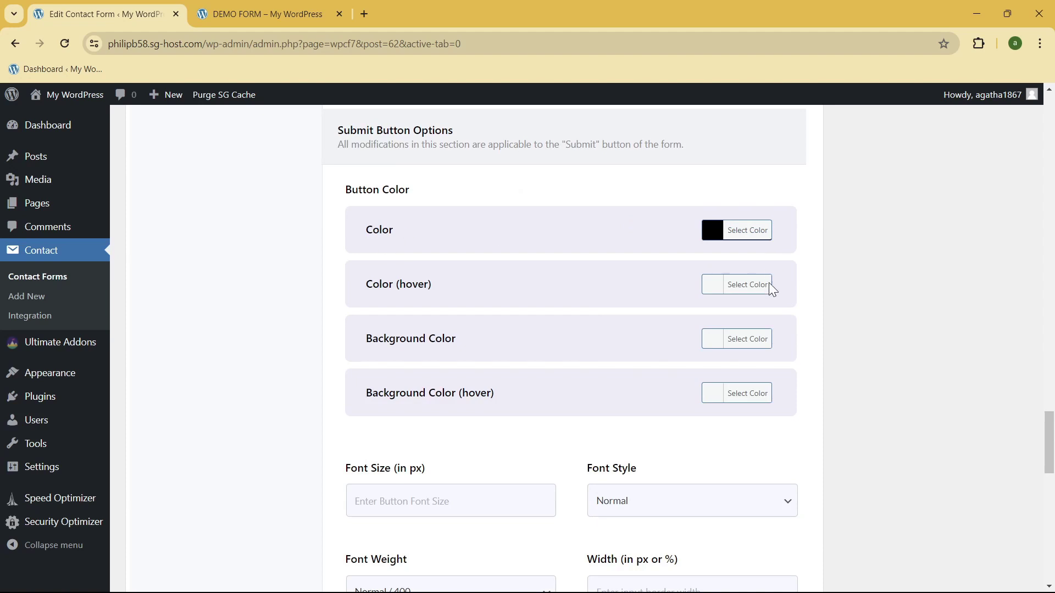
- Set the submit button's hover text color to yellow and its background color to black
left_click(708, 291)
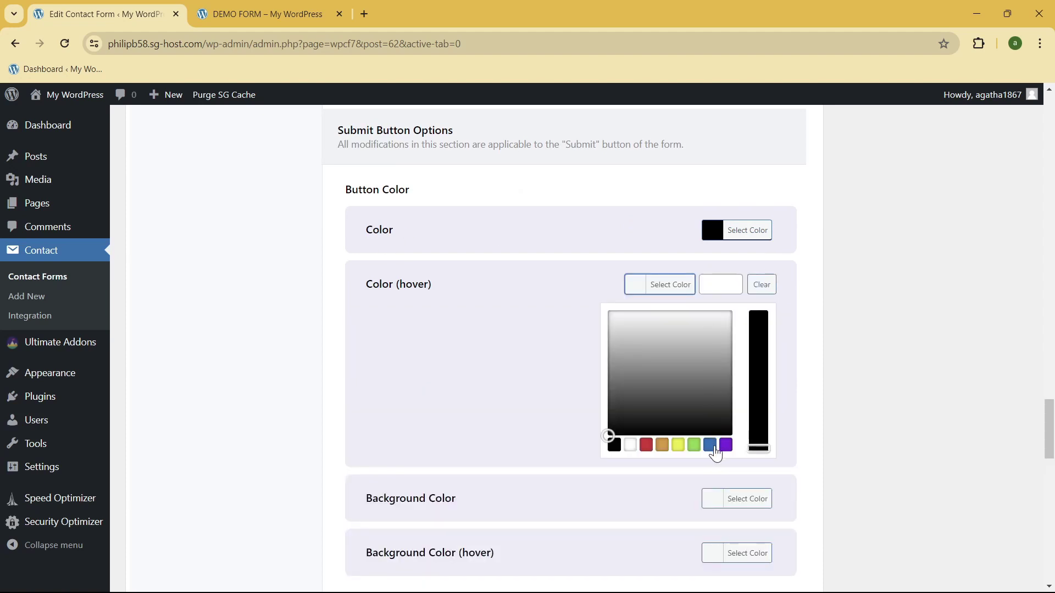
left_click(678, 445)
left_click(853, 369)
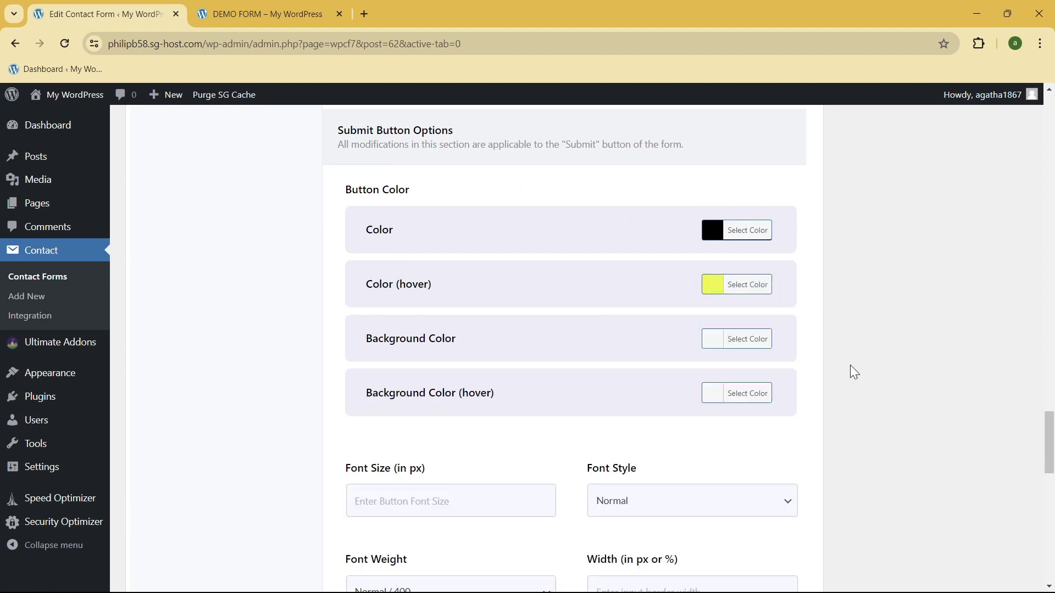
left_click(708, 340)
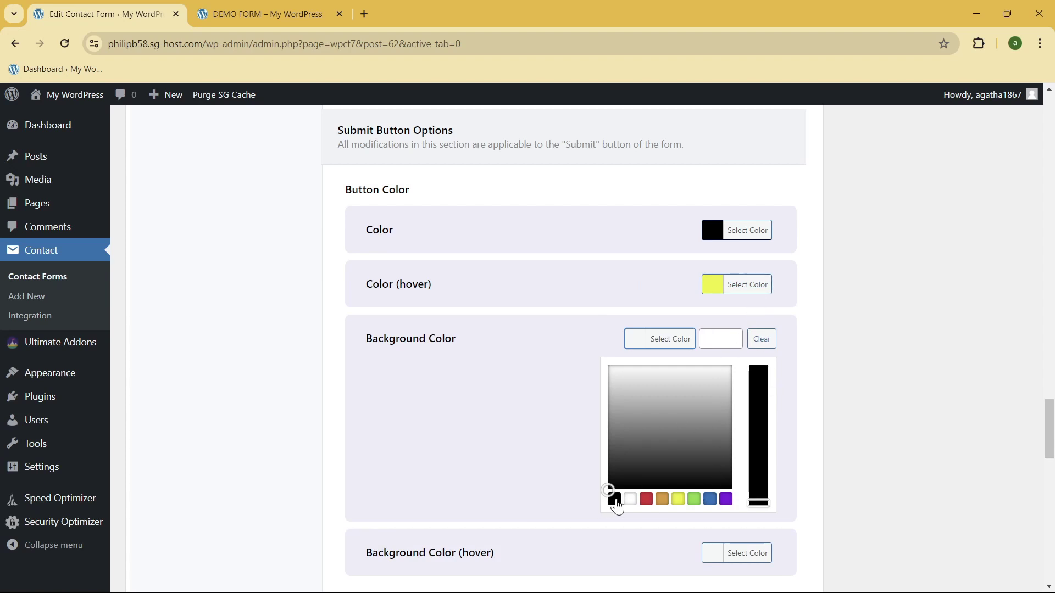
left_click(615, 500)
- Set the submit button's text color and its hover background color to purple (#8224e3)
left_click(715, 235)
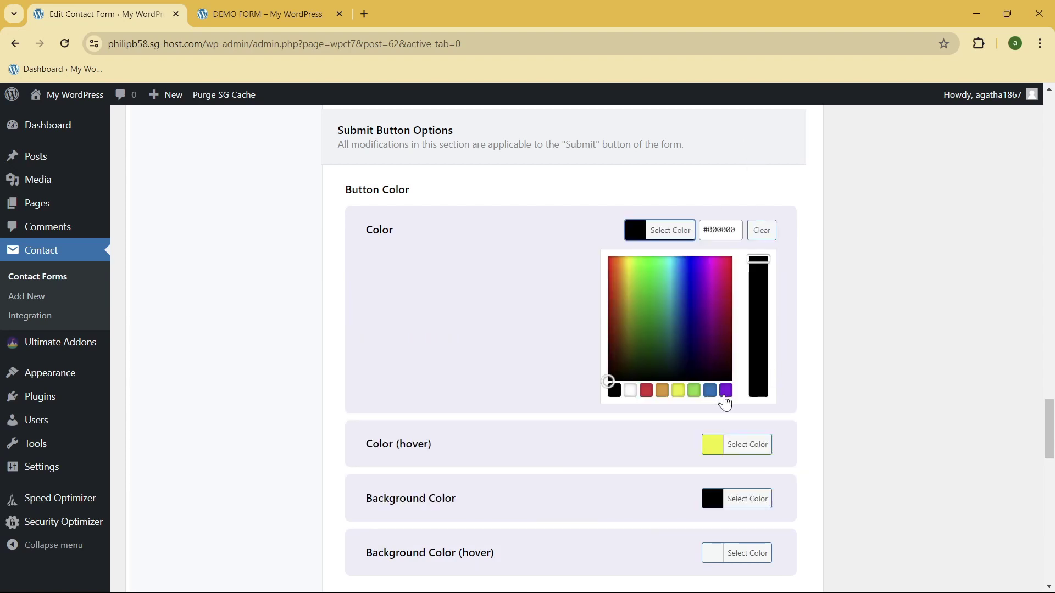
left_click(724, 393)
left_click(885, 273)
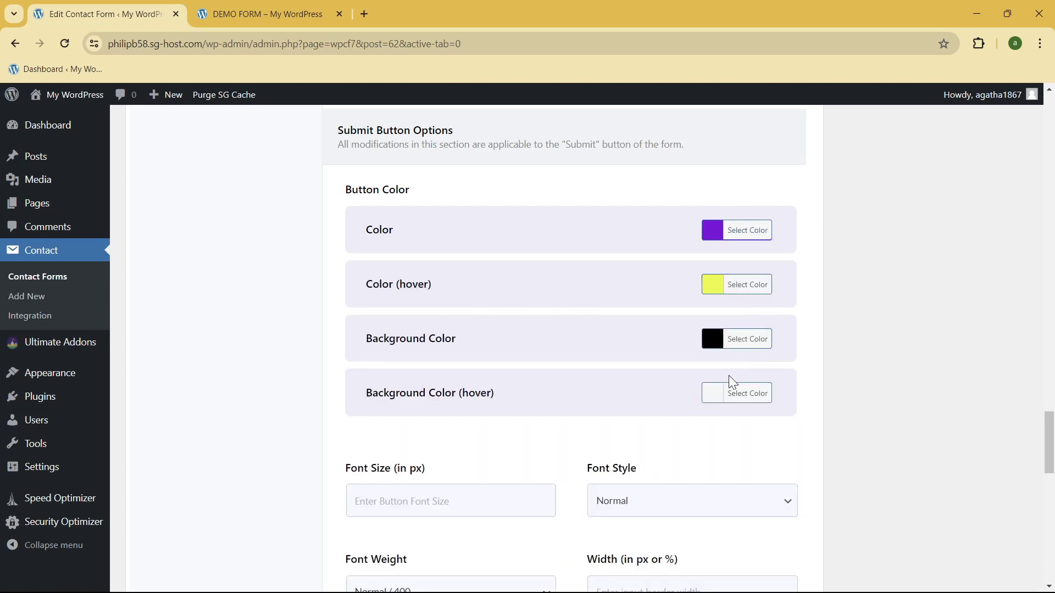
left_click(723, 394)
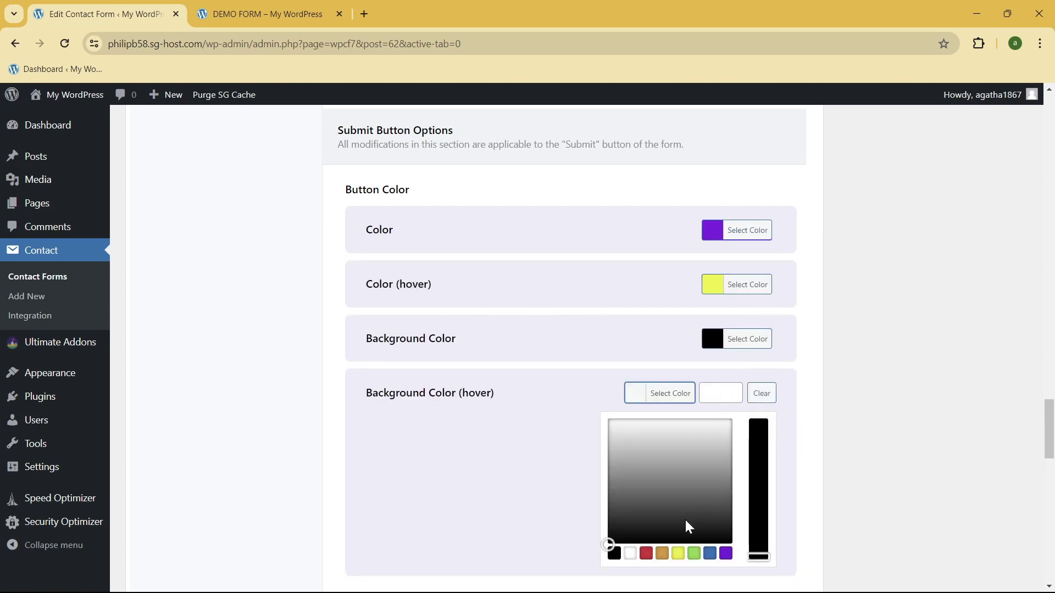
left_click(725, 553)
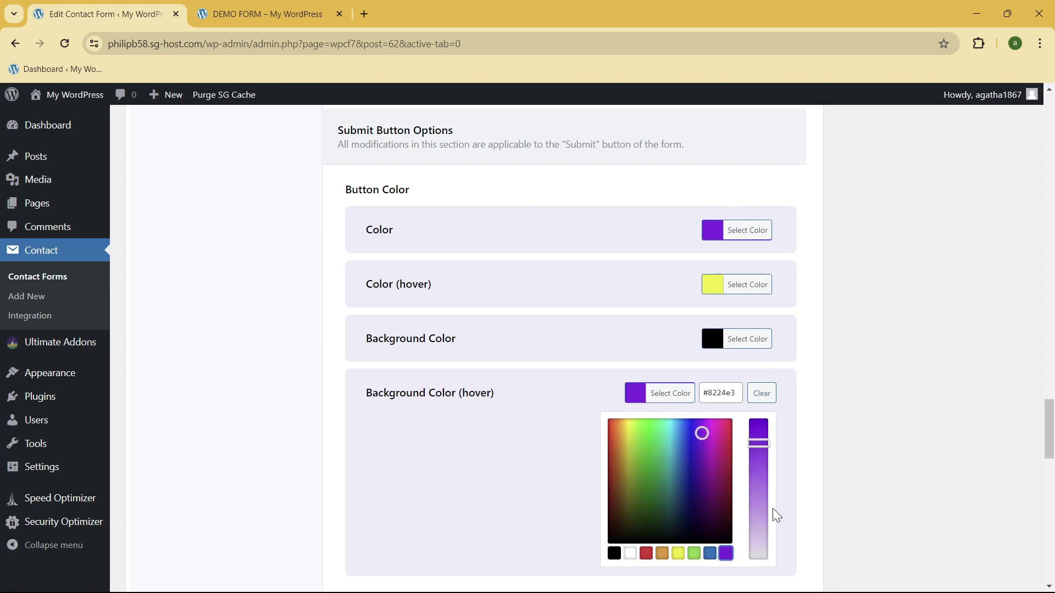
- Set the submit button's font size to 18 px and its font weight to 500
left_click(869, 441)
scroll(732, 393, "down", 4)
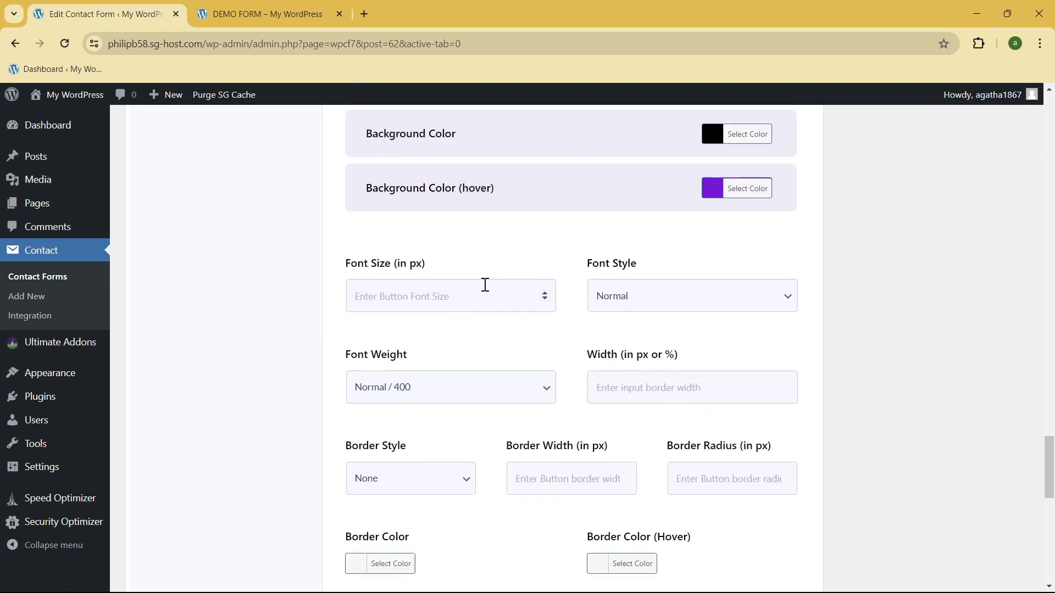
left_click(448, 287)
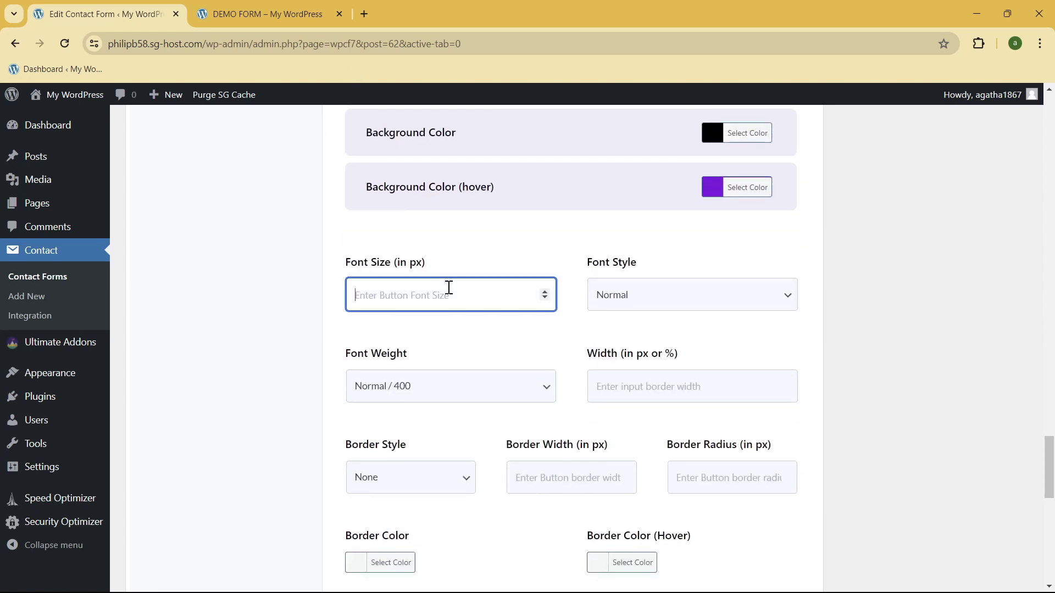
type("18")
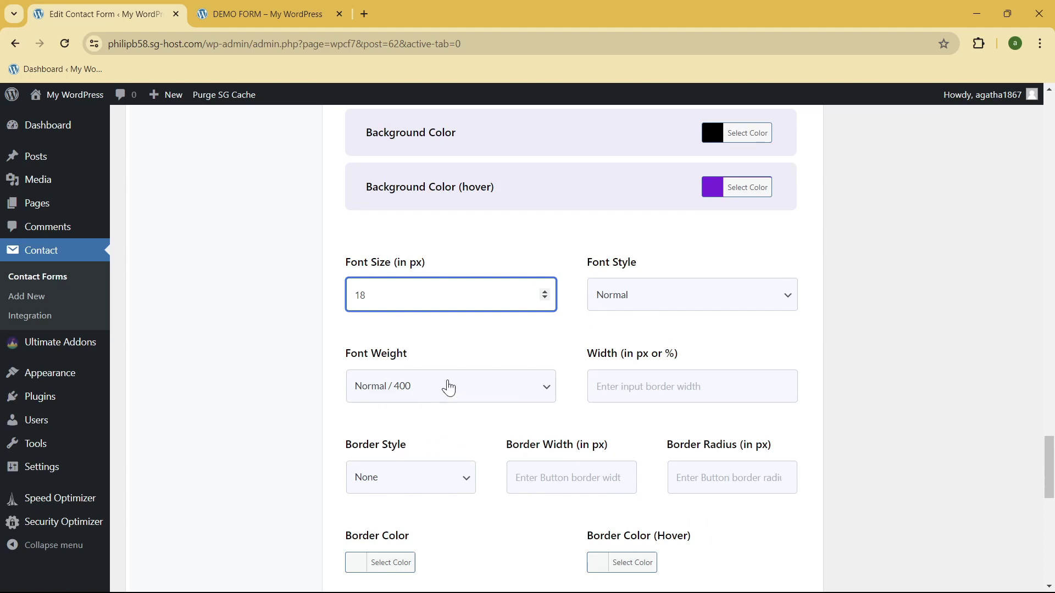
left_click(449, 387)
left_click(387, 434)
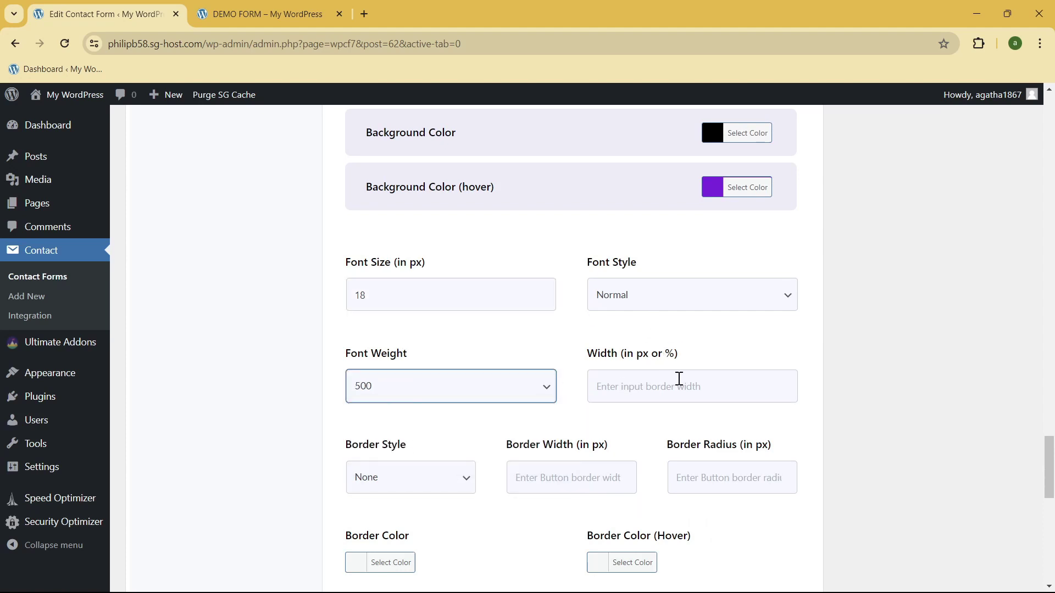
- Give the submit button a Double border style with a border width of 8 px
scroll(834, 373, "down", 3)
left_click(386, 336)
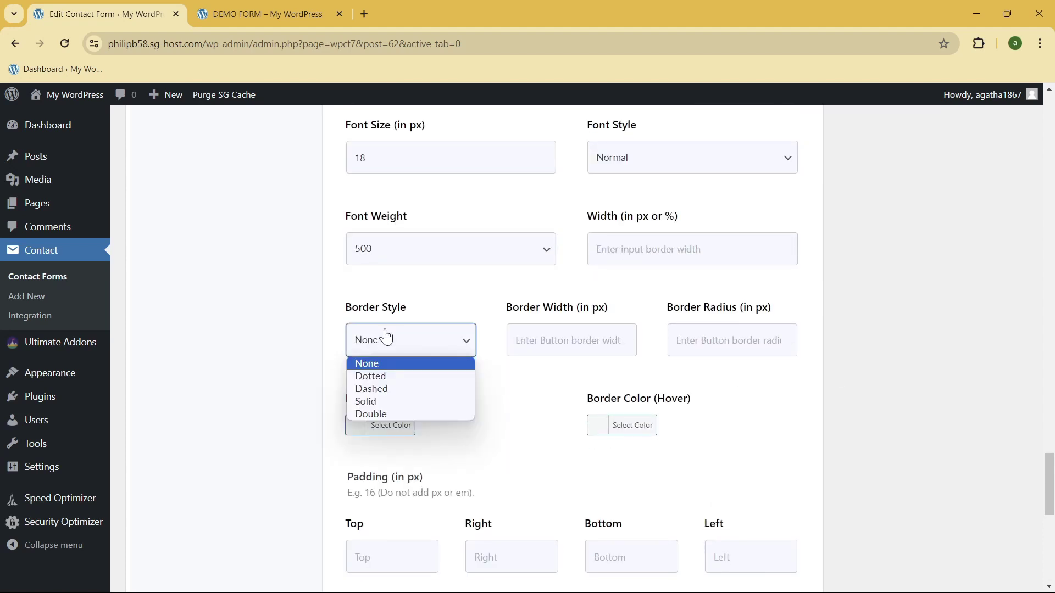
left_click(399, 413)
left_click(556, 334)
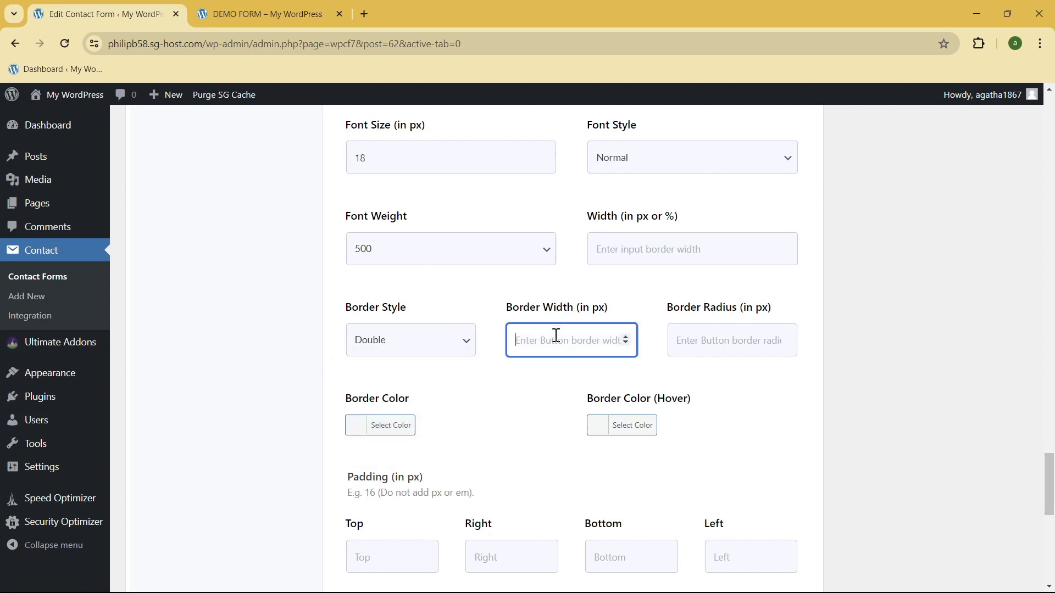
left_click(623, 336)
left_click(623, 336)
left_click(623, 335)
left_click(623, 335)
left_click(623, 335)
left_click(824, 331)
- Set the submit button's border color to red and its hover border color to orange
scroll(396, 407, "down", 1)
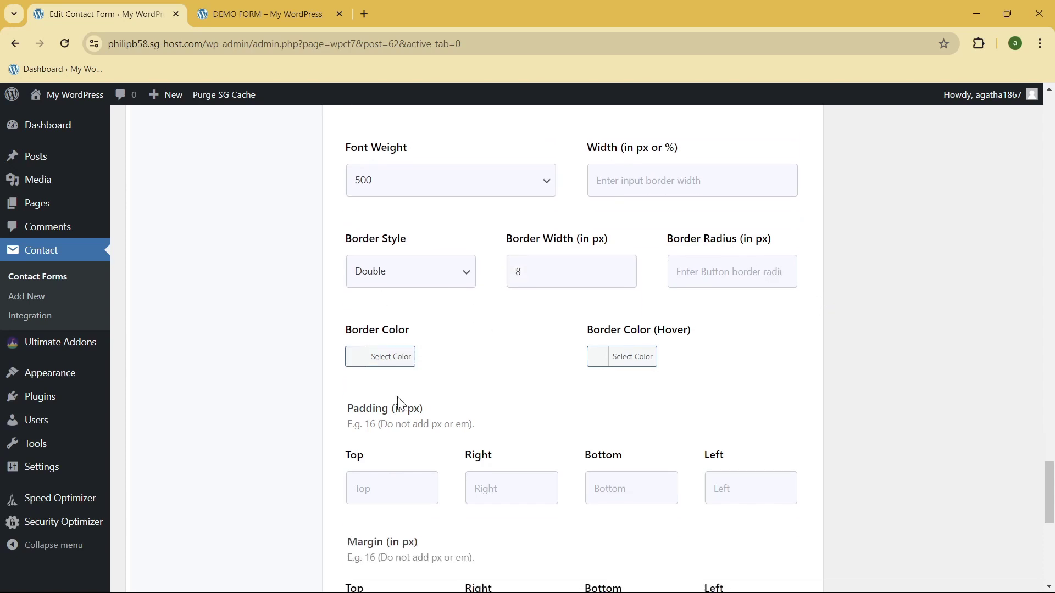
left_click(364, 358)
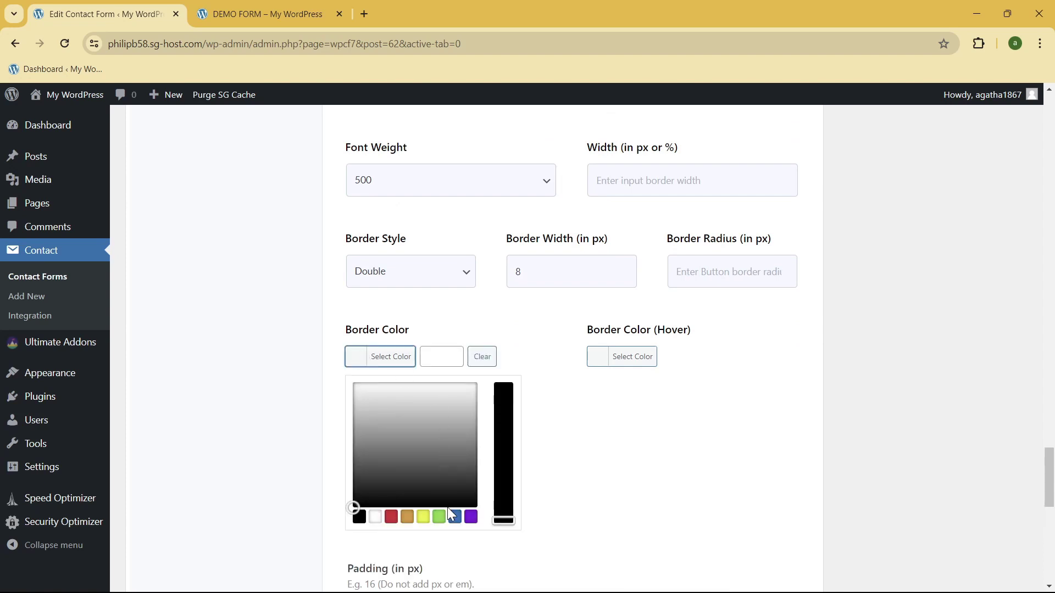
left_click(390, 517)
left_click(528, 401)
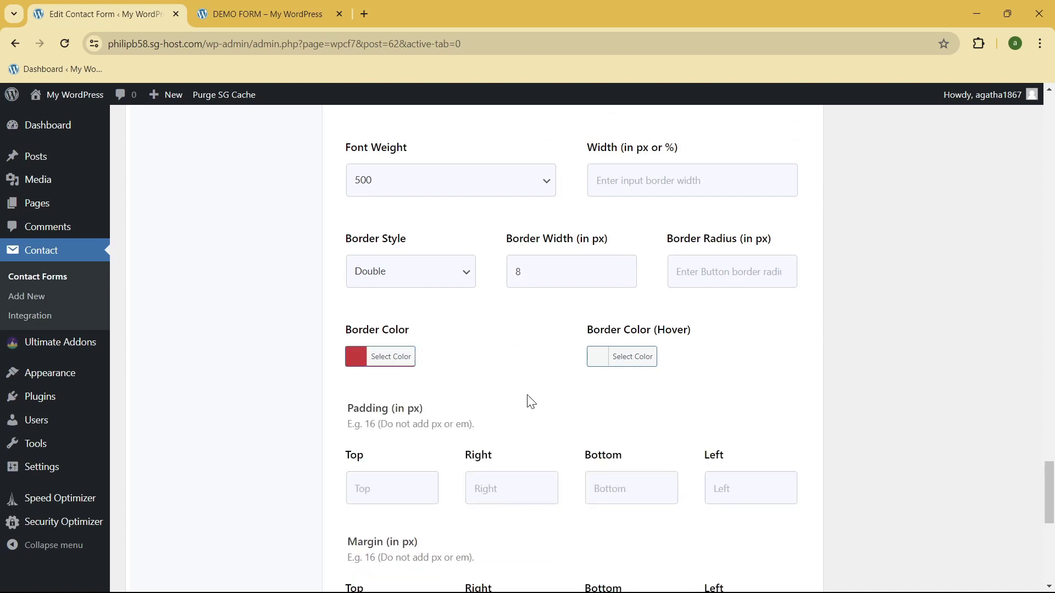
left_click(599, 362)
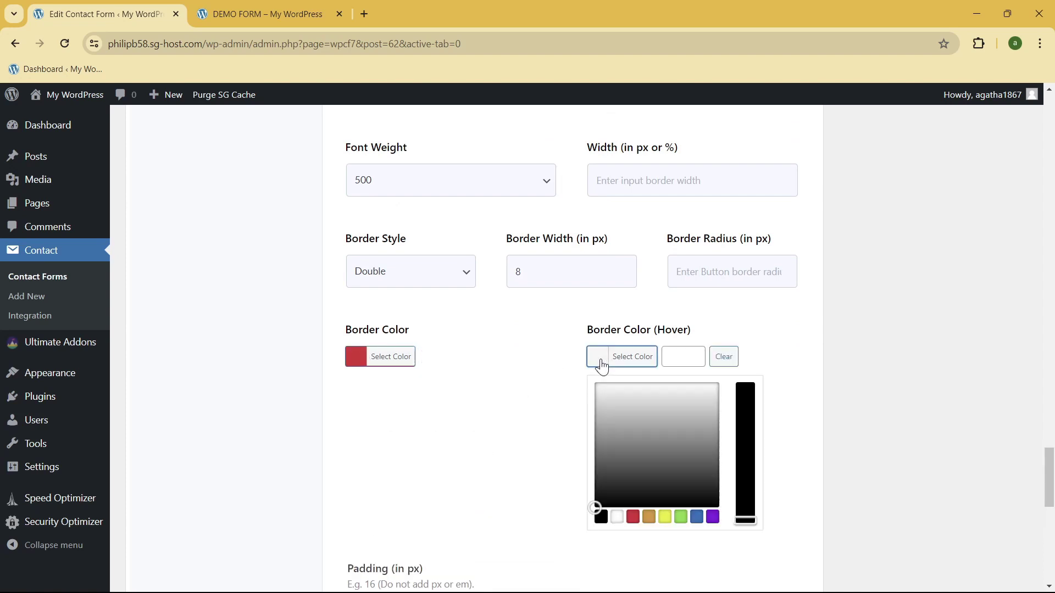
left_click(910, 360)
left_click(602, 358)
left_click(655, 517)
left_click(819, 385)
- Set the submit button's top, right, bottom and left padding to 10 px each
scroll(819, 384, "down", 5)
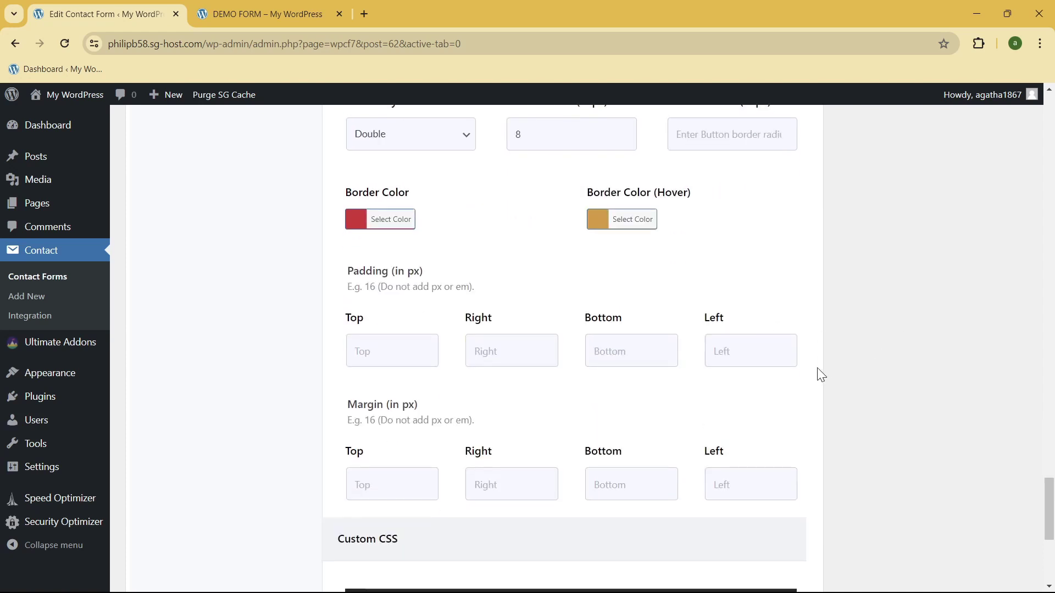
scroll(820, 374, "down", 3)
scroll(821, 373, "up", 5)
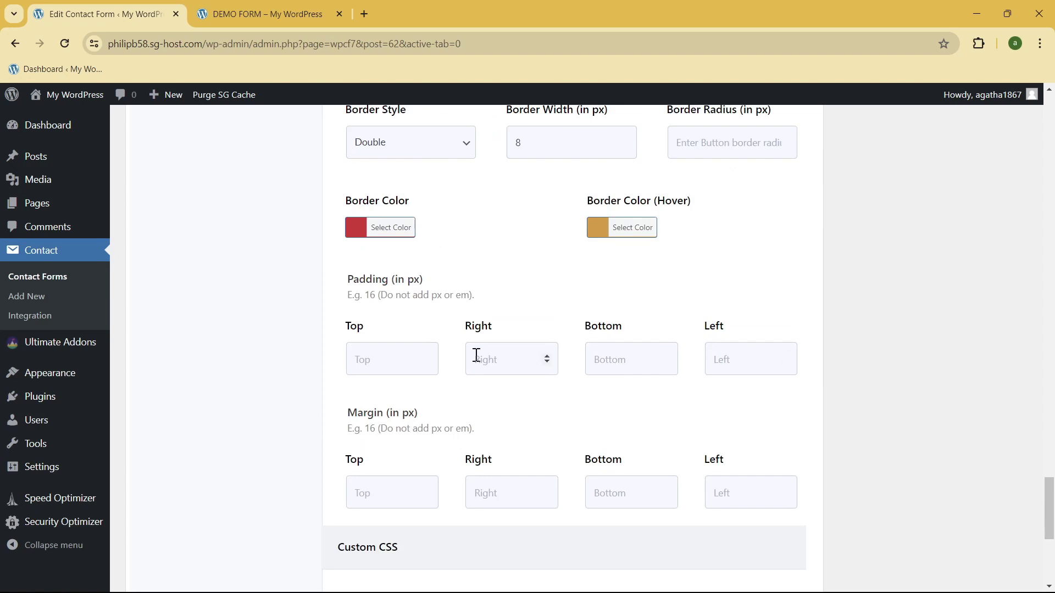
left_click(367, 360)
type("10")
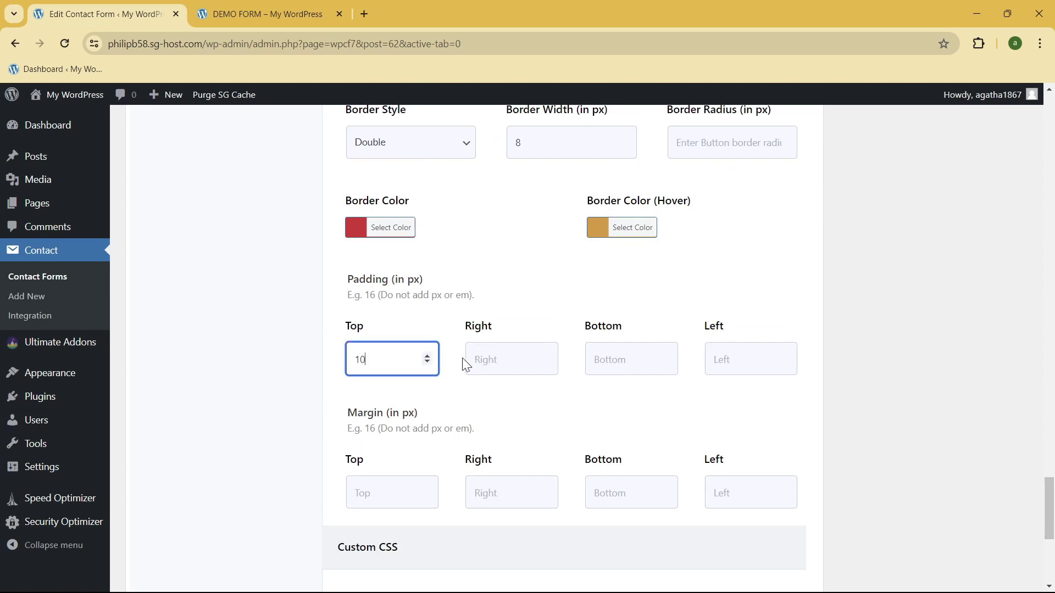
left_click(497, 355)
type("10")
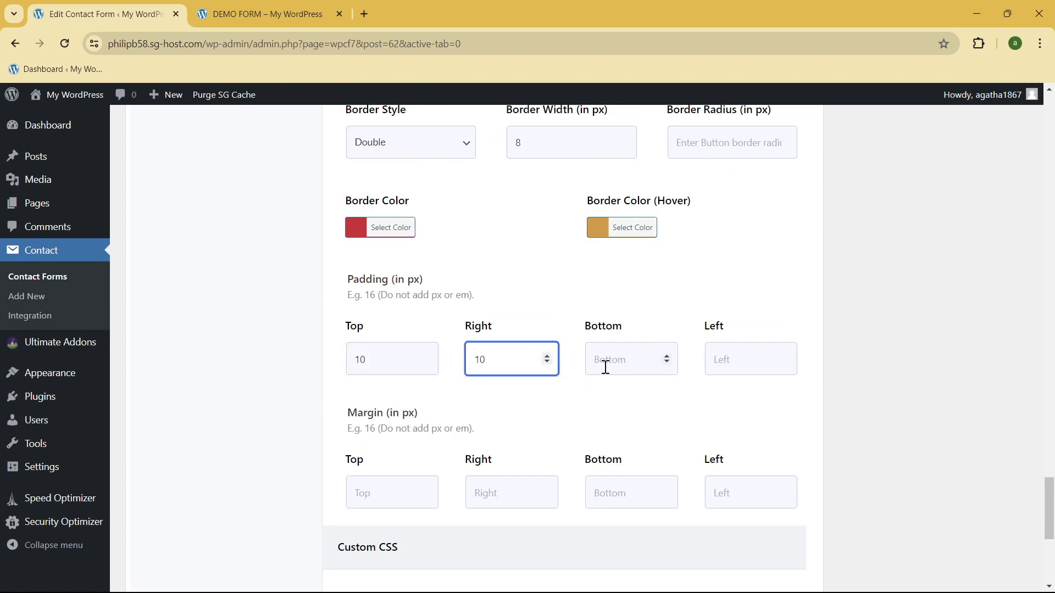
left_click(623, 358)
type("10")
left_click(735, 346)
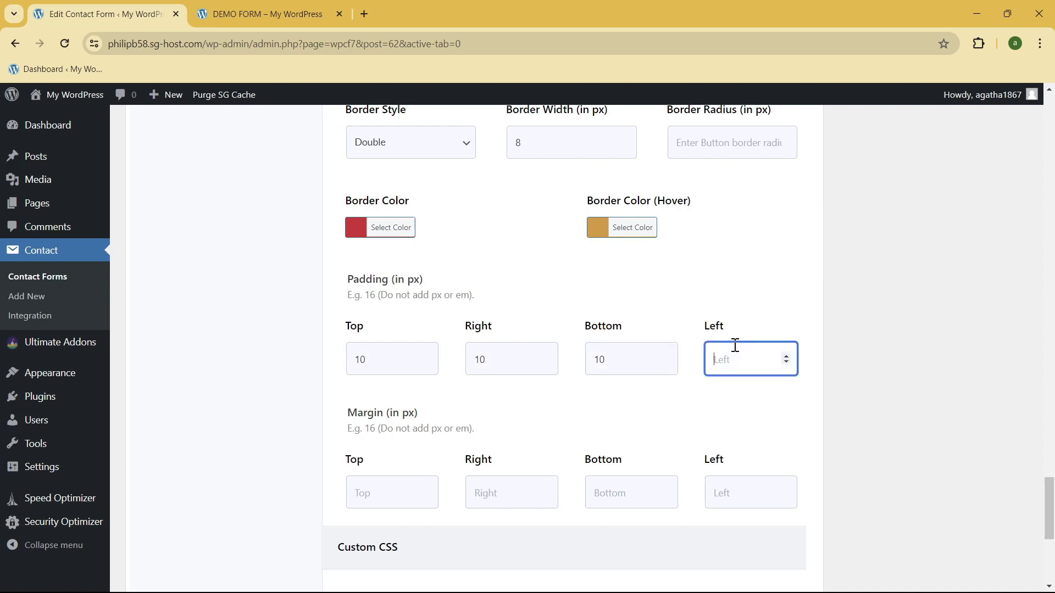
type("10")
- Save the contact form with the submit button styling
scroll(963, 336, "down", 6)
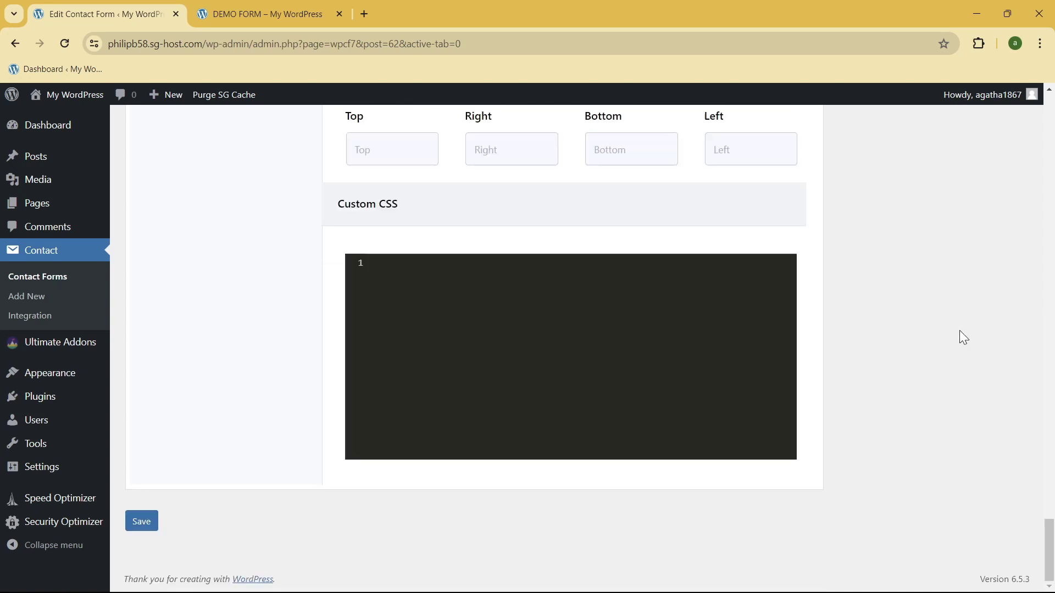
left_click(156, 521)
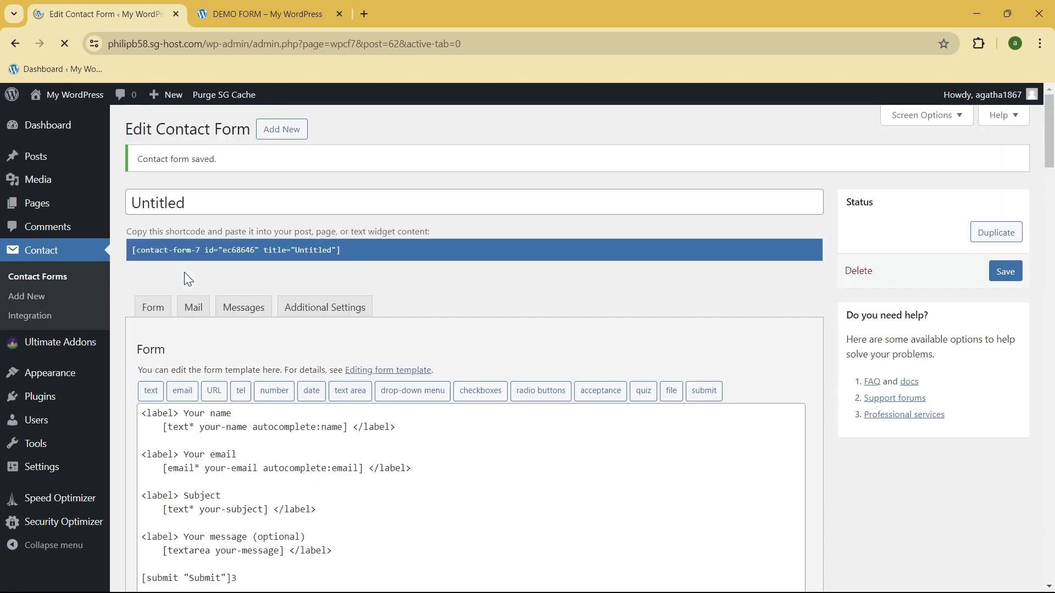
scroll(697, 489, "down", 5)
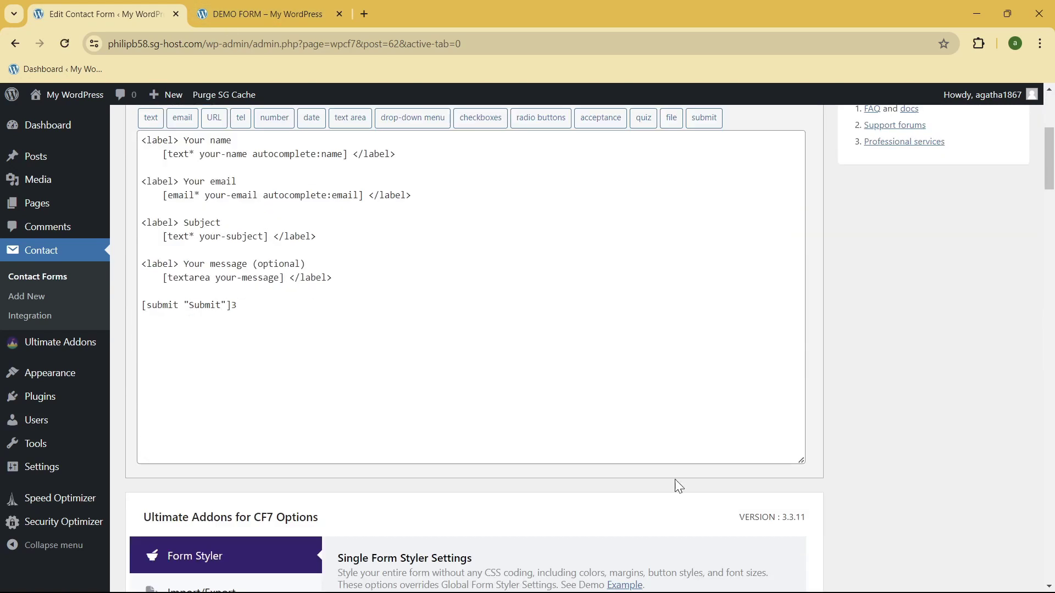
scroll(387, 378, "up", 3)
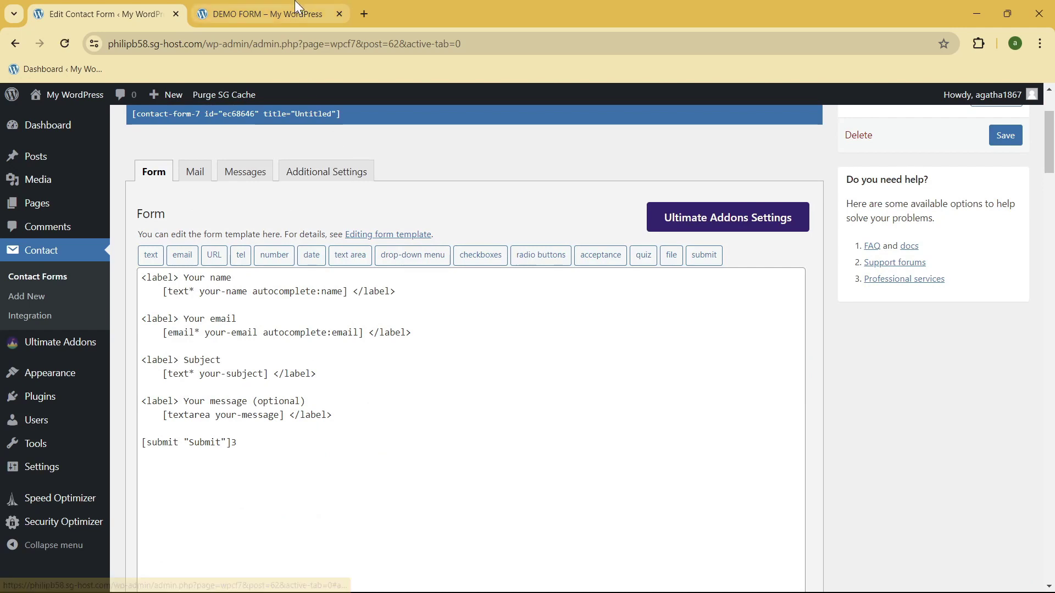
- Reload the DEMO FORM page and examine the styling of the labels, input fields and submit button
left_click(264, 13)
left_click(65, 44)
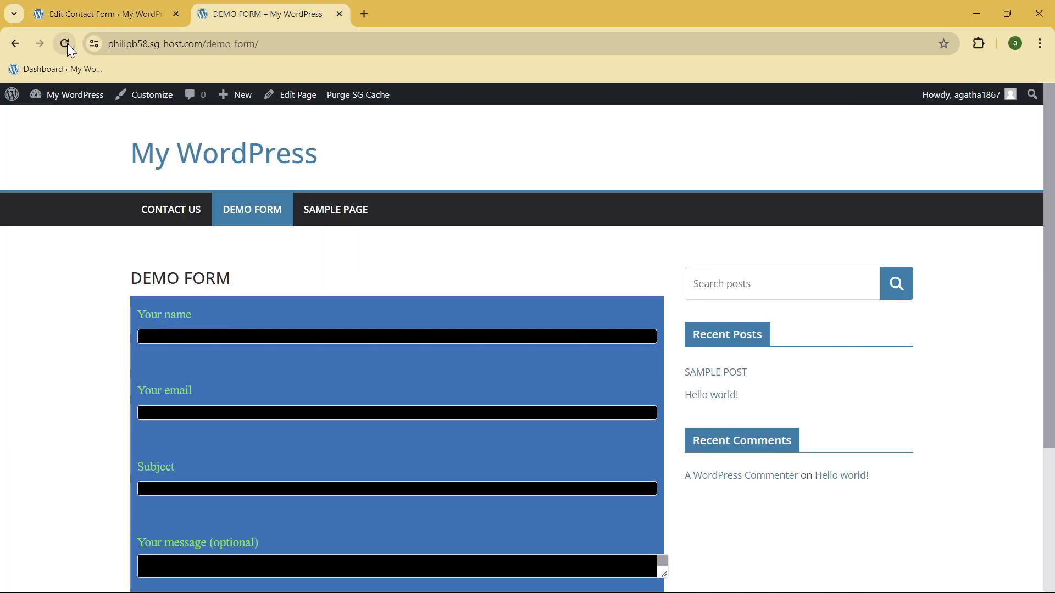
scroll(99, 341, "down", 4)
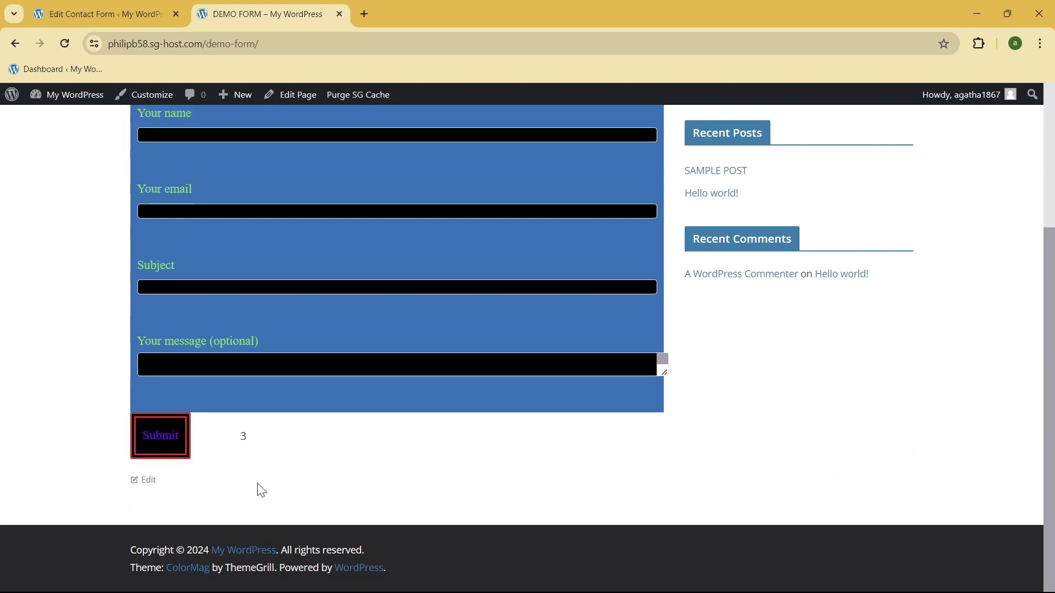
scroll(703, 406, "up", 2)
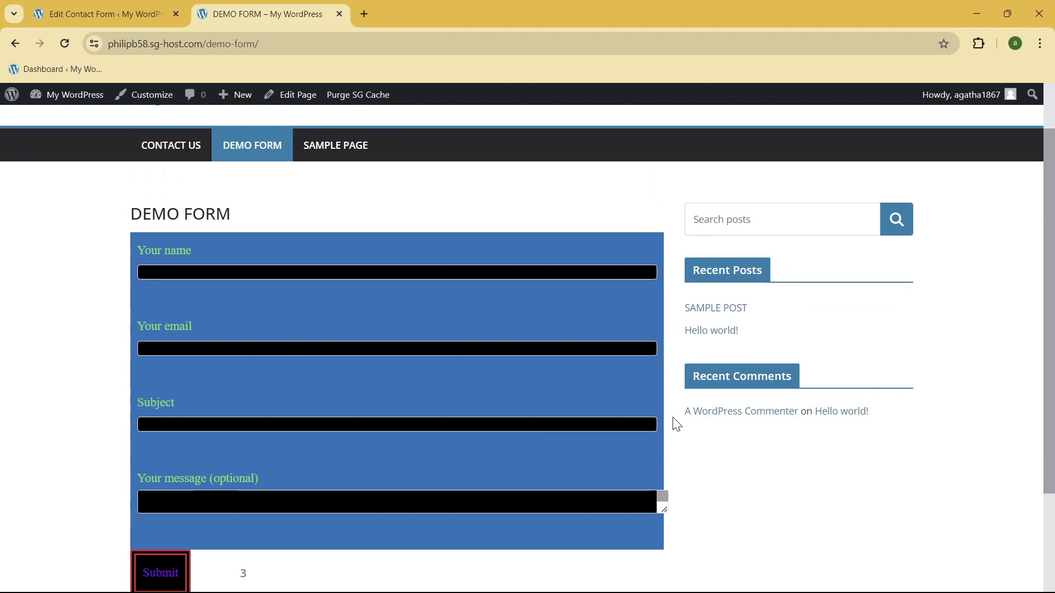
scroll(655, 400, "down", 2)
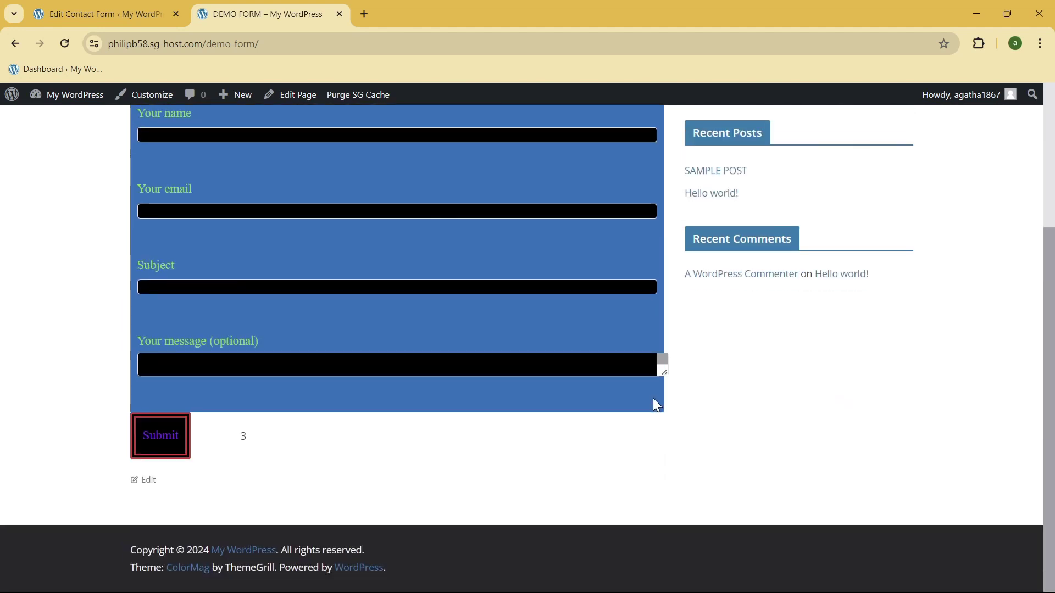
scroll(654, 399, "up", 3)
scroll(651, 401, "down", 2)
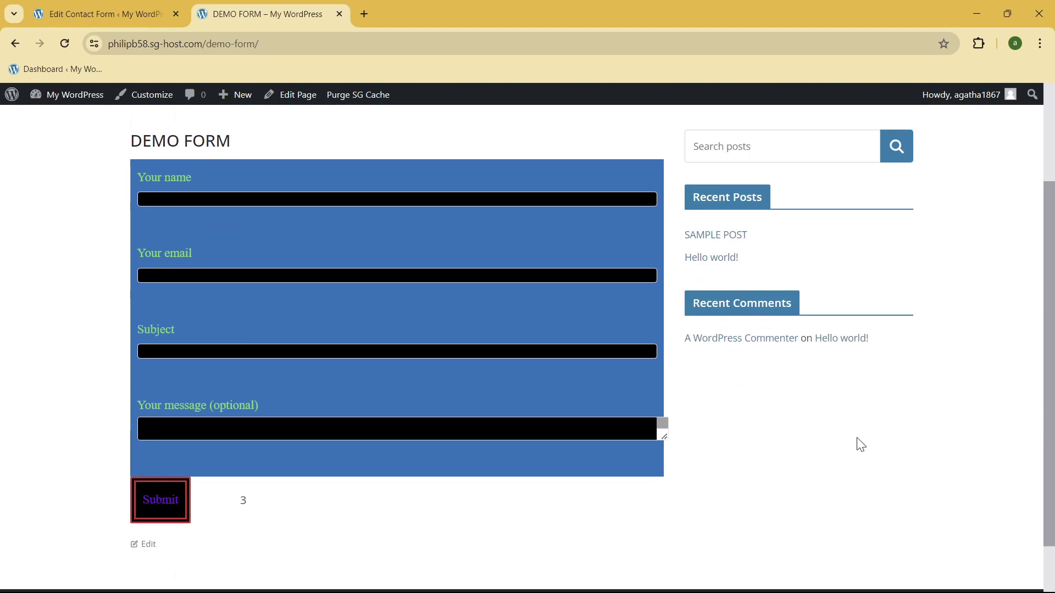